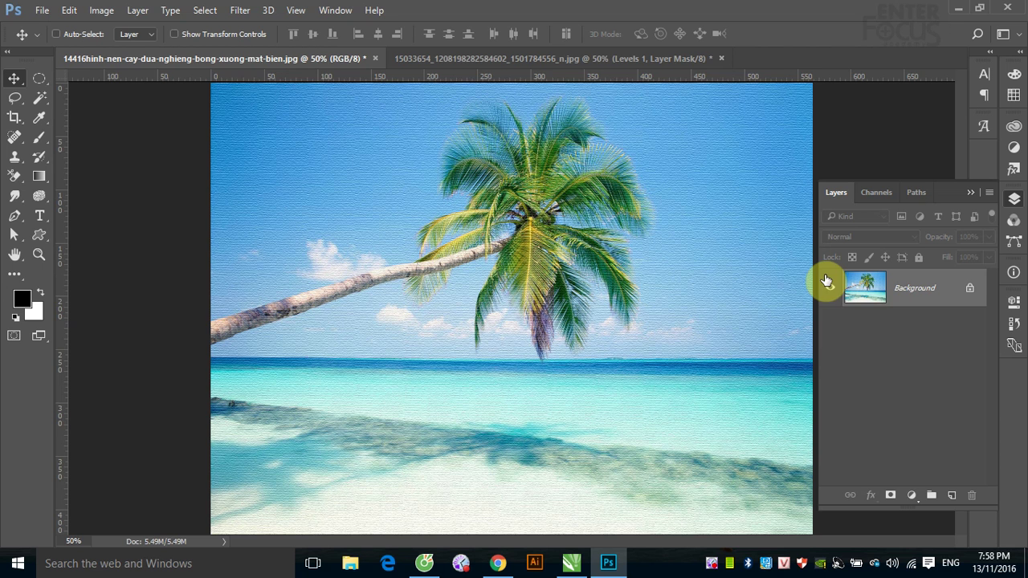
Step: Undo the Texturizer effect on the beach photo and show the Filter menu
key(ctrl+z)
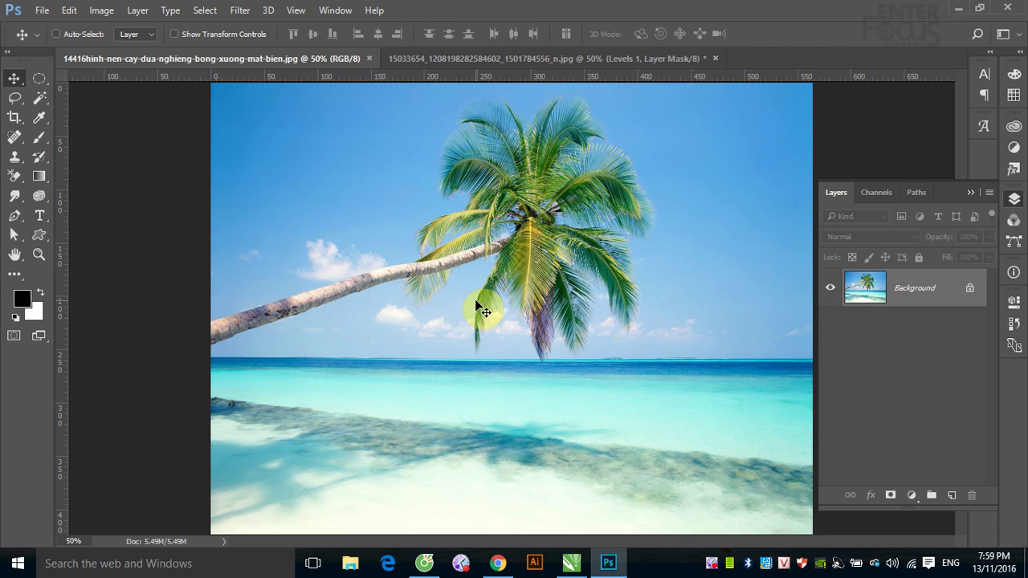
click(238, 10)
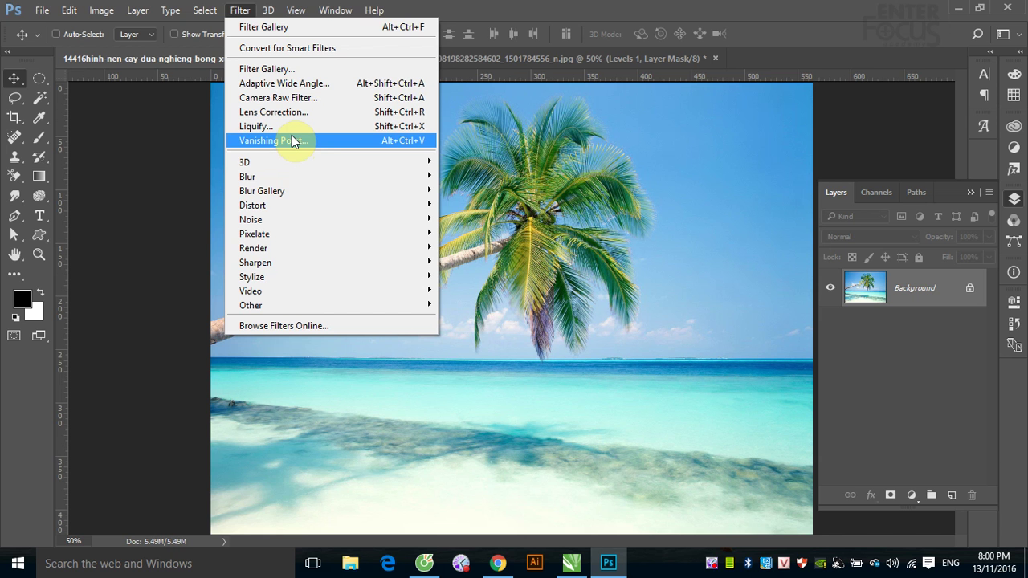
mouse_move(248, 177)
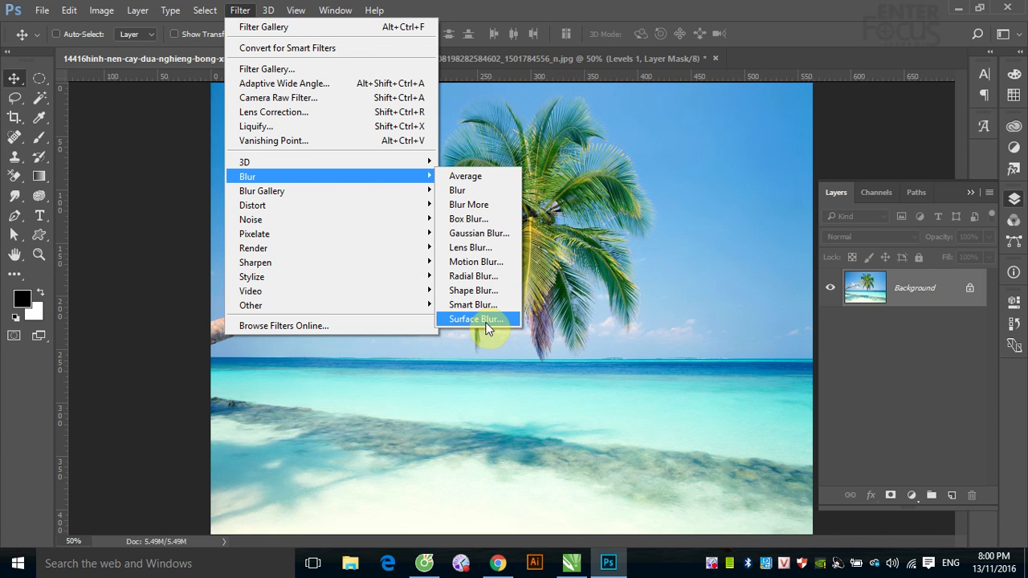
Step: Preview a 20-pixel Motion Blur on the beach photo, then cancel it unapplied
click(483, 263)
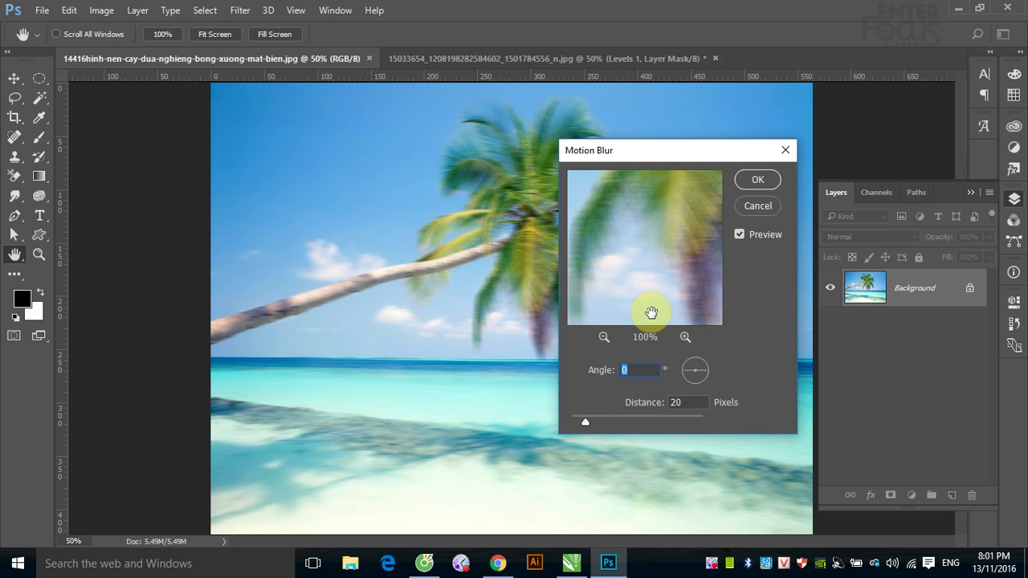
click(757, 206)
click(14, 78)
click(42, 9)
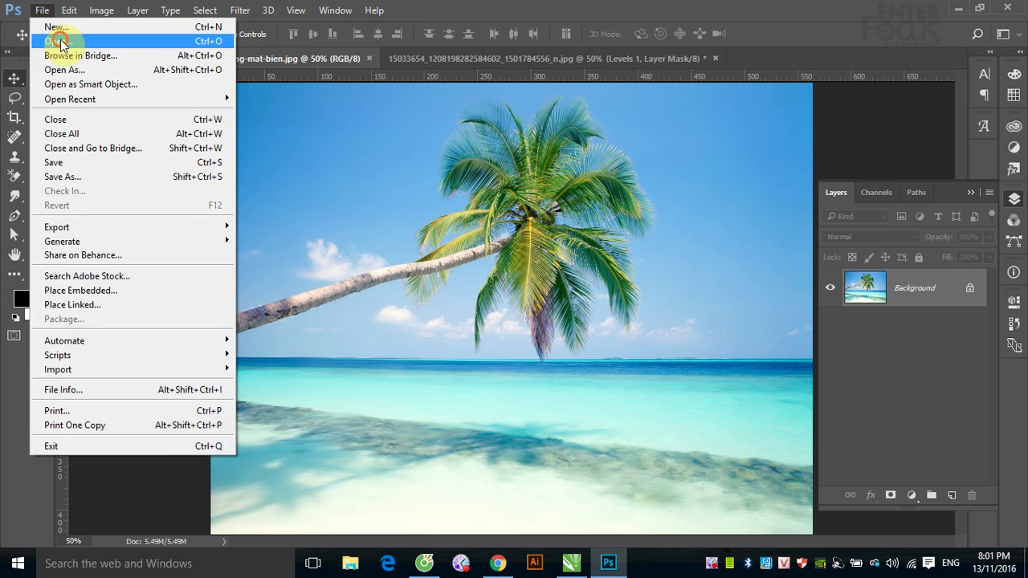
Step: Browse Data (E:) > _Hoc_lieu, checking the 04_Tai_nguyen and 03_Tai_lieu_tham_khao folders
click(58, 41)
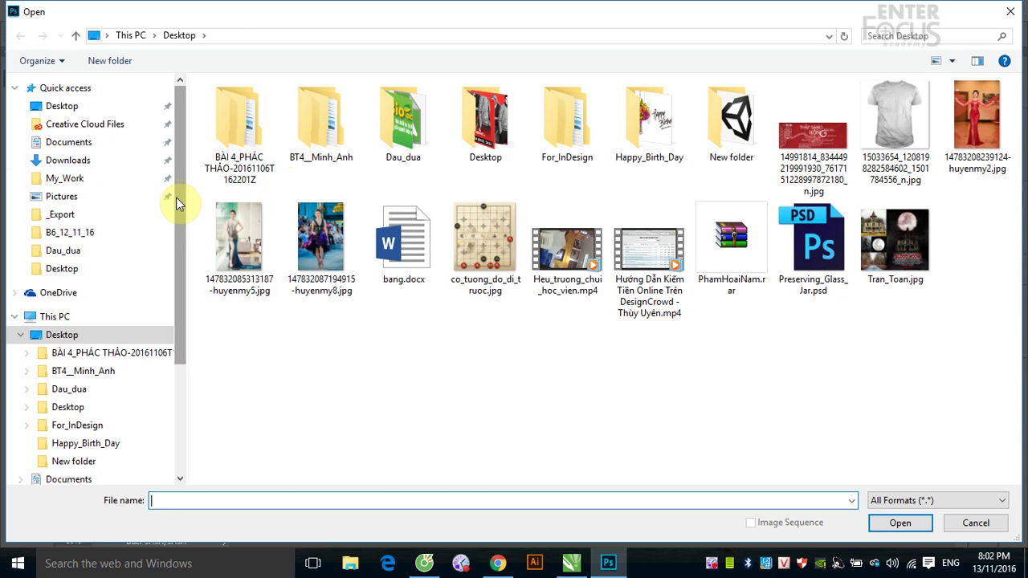
drag(177, 197, 178, 287)
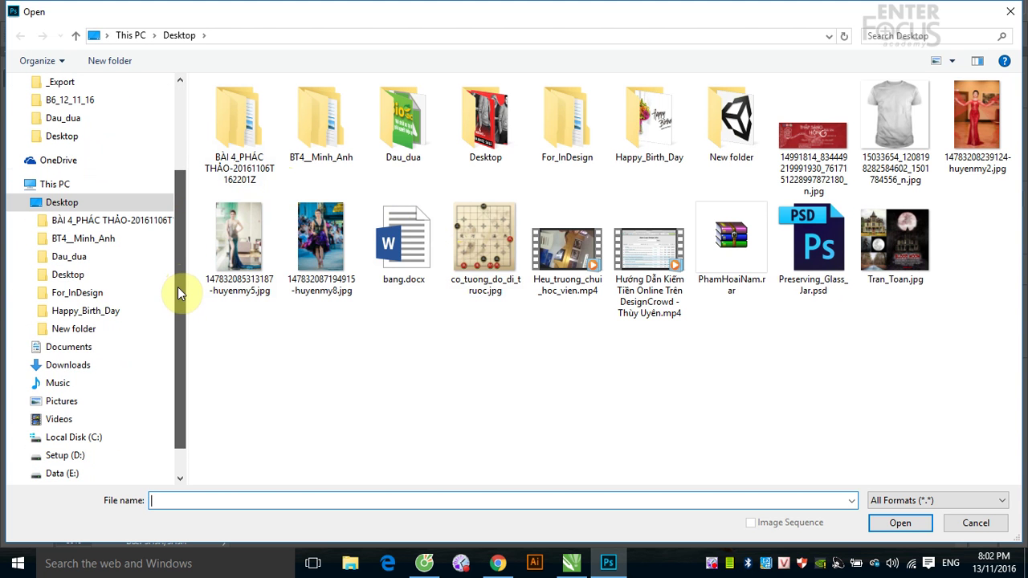
click(70, 455)
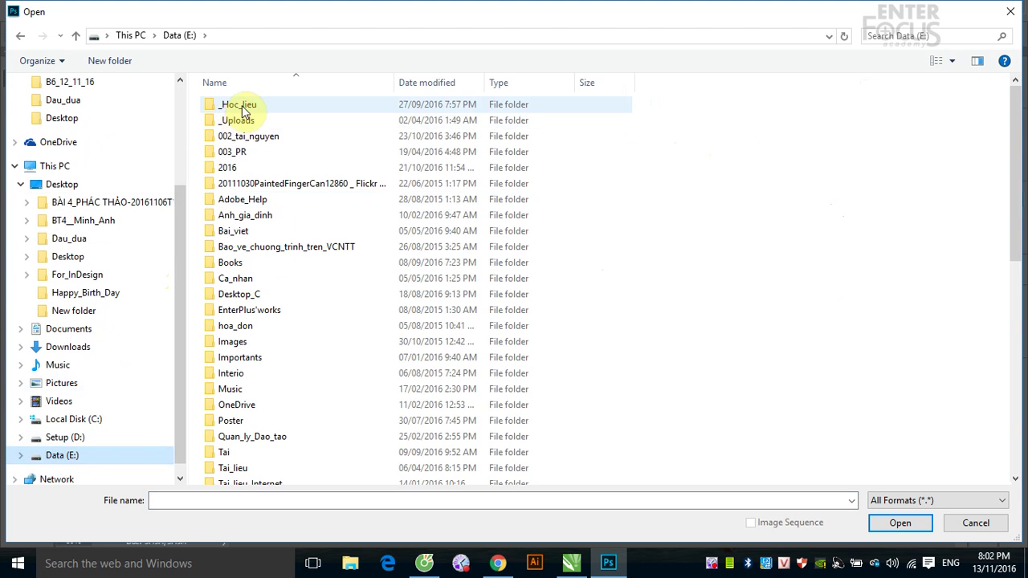
double_click(240, 105)
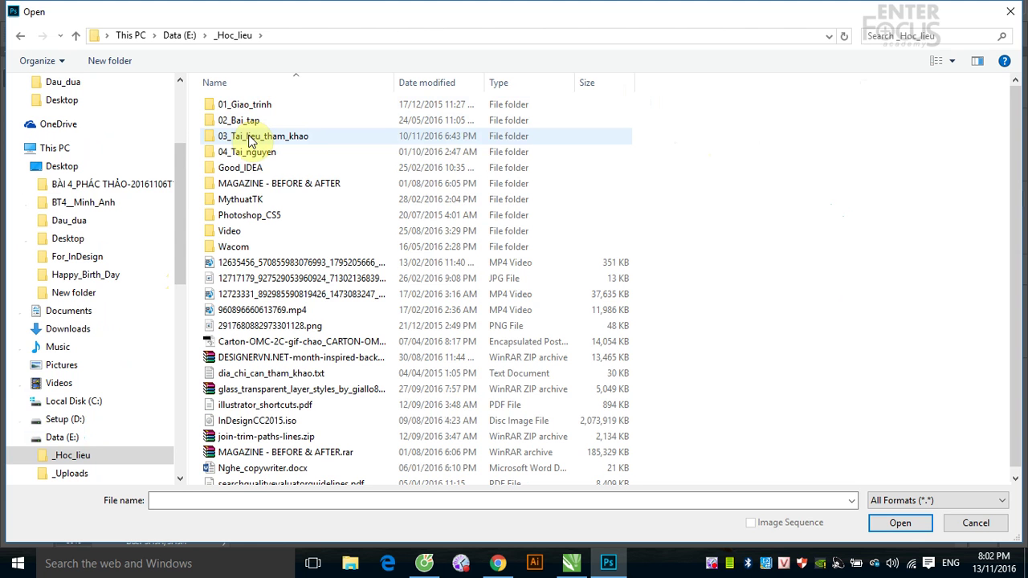
double_click(245, 152)
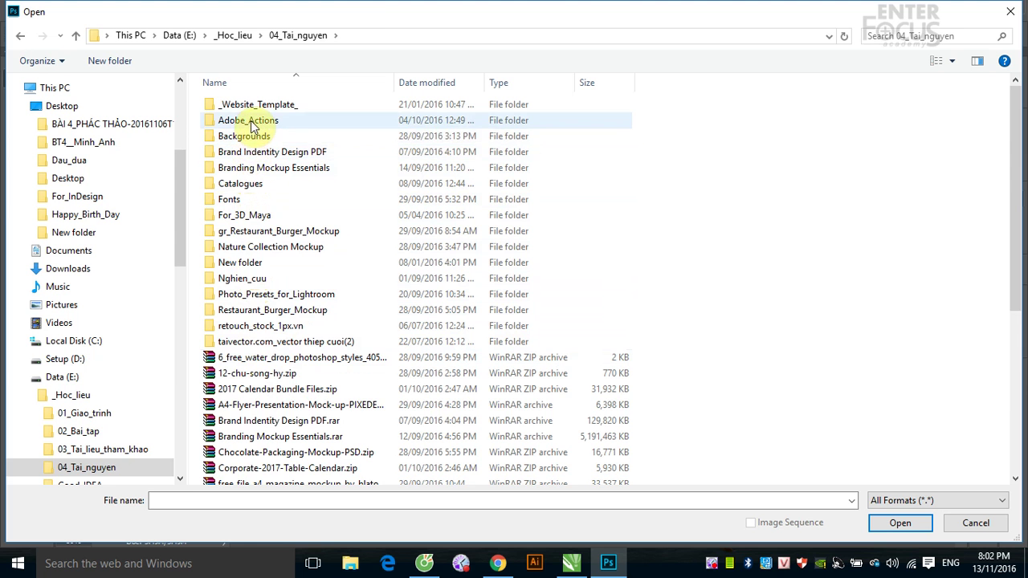
scroll(257, 160, down, 4)
scroll(262, 168, up, 2)
scroll(262, 176, up, 2)
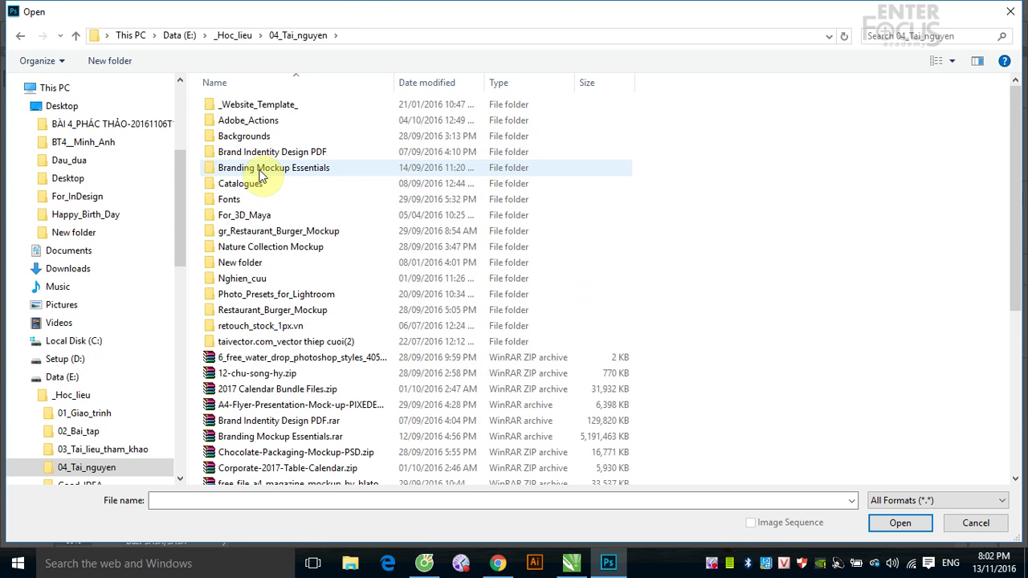
key(BackSpace)
double_click(258, 135)
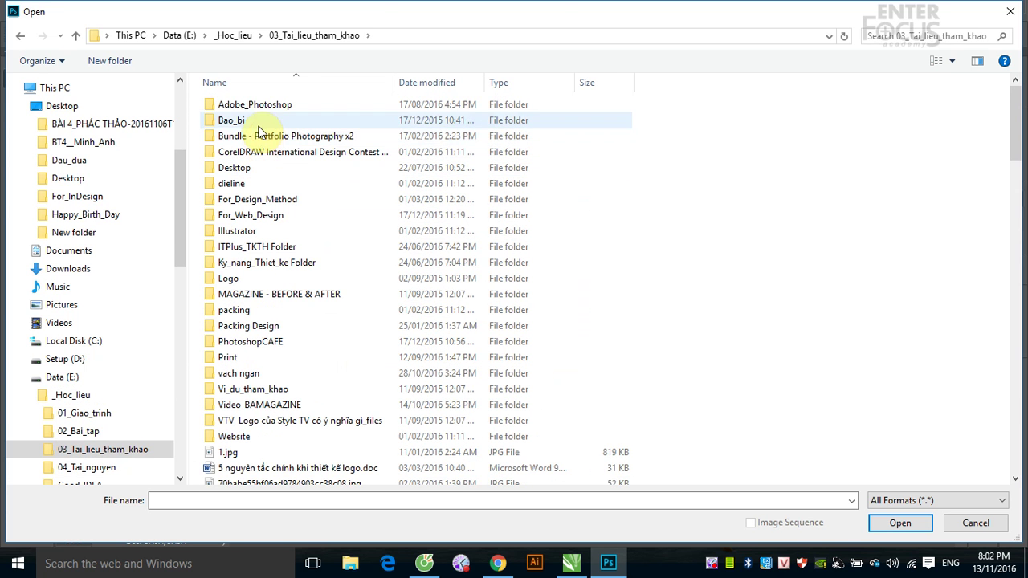
double_click(265, 106)
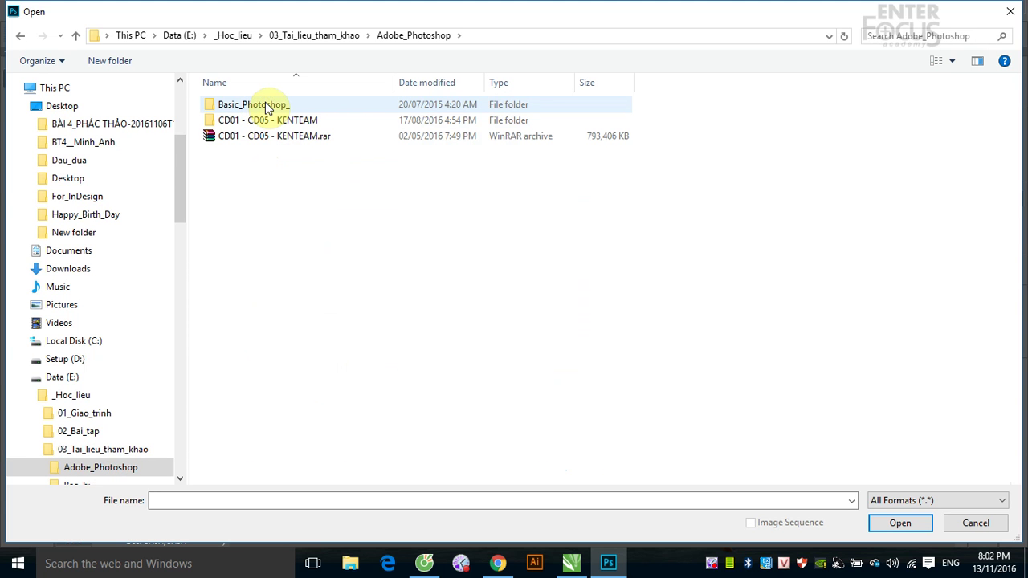
key(BackSpace)
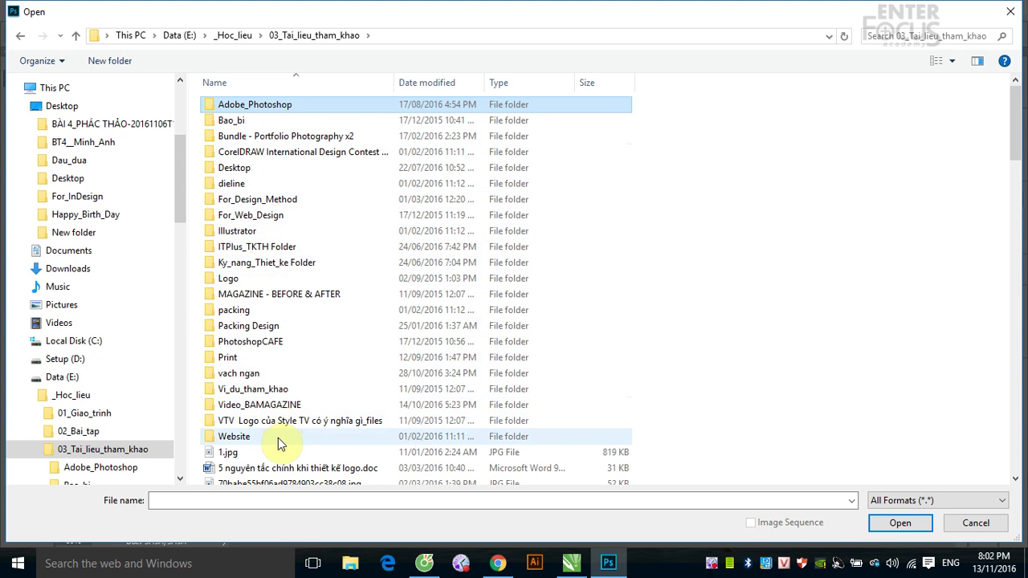
key(alt+Up)
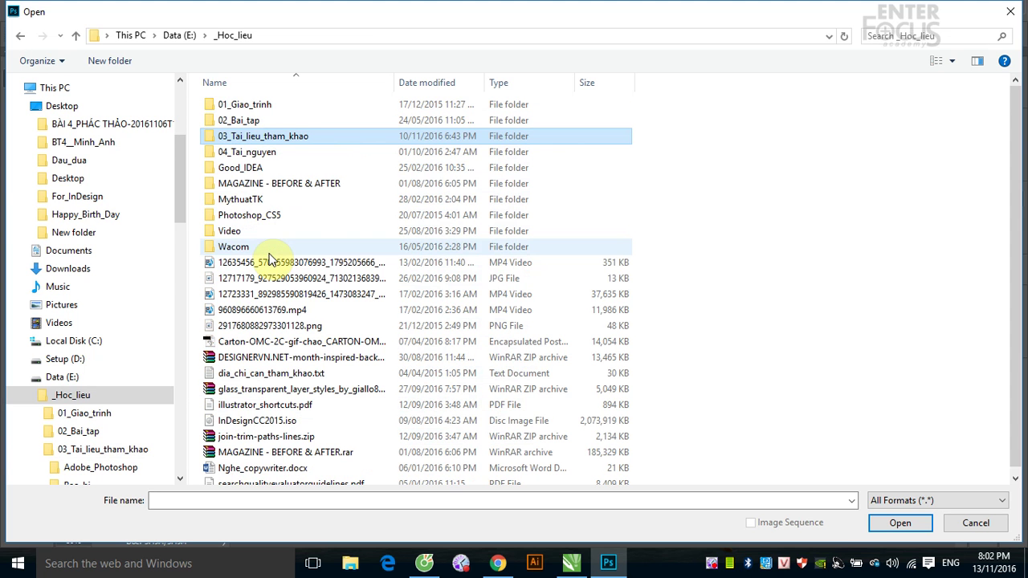
Step: Check the 02_Bai_tap > 2D and 01_Giao_trinh > Do_hoa_2D folders, returning to _Hoc_lieu
double_click(229, 120)
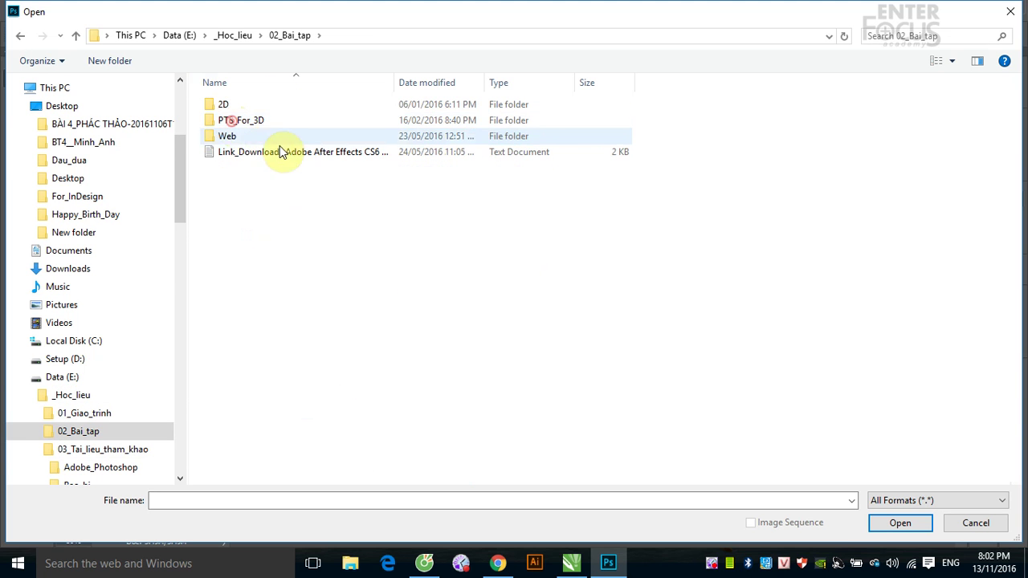
double_click(231, 110)
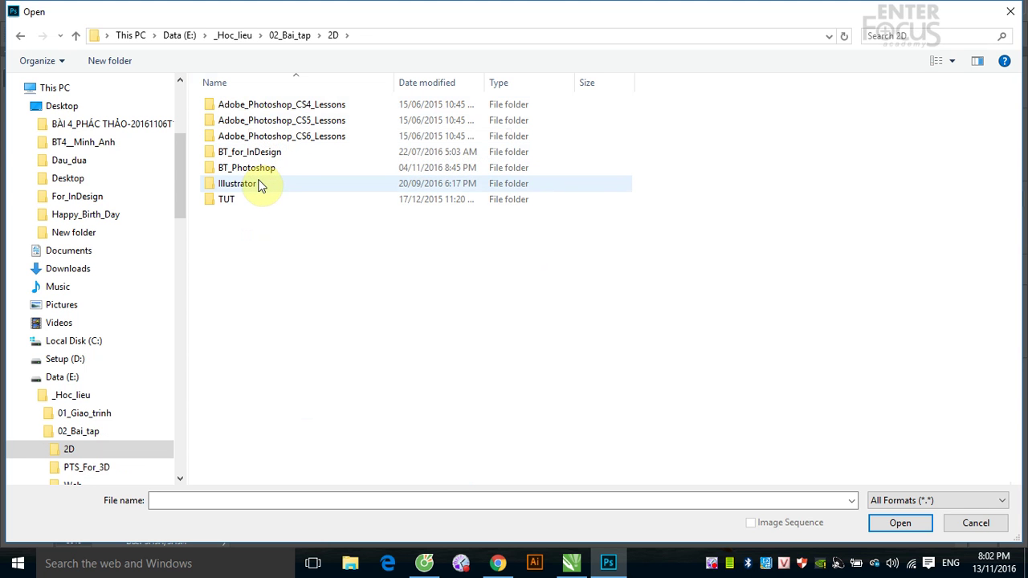
key(alt+Up)
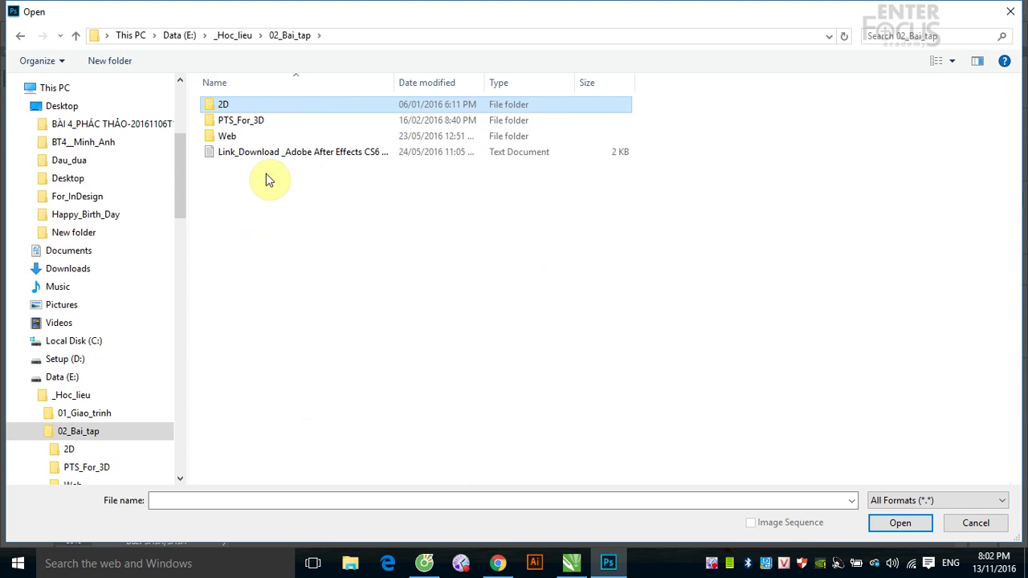
key(alt+Up)
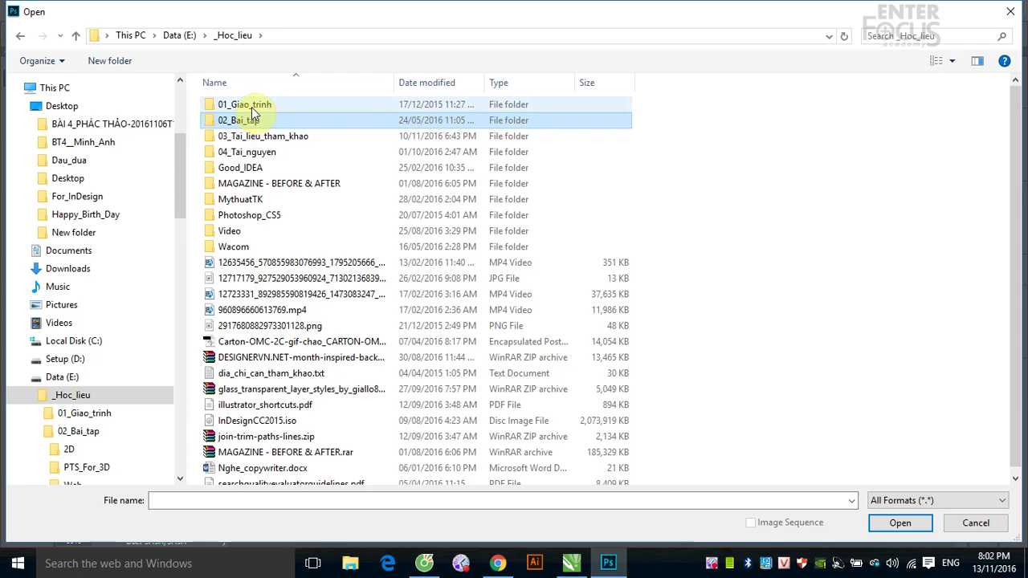
double_click(251, 105)
double_click(251, 113)
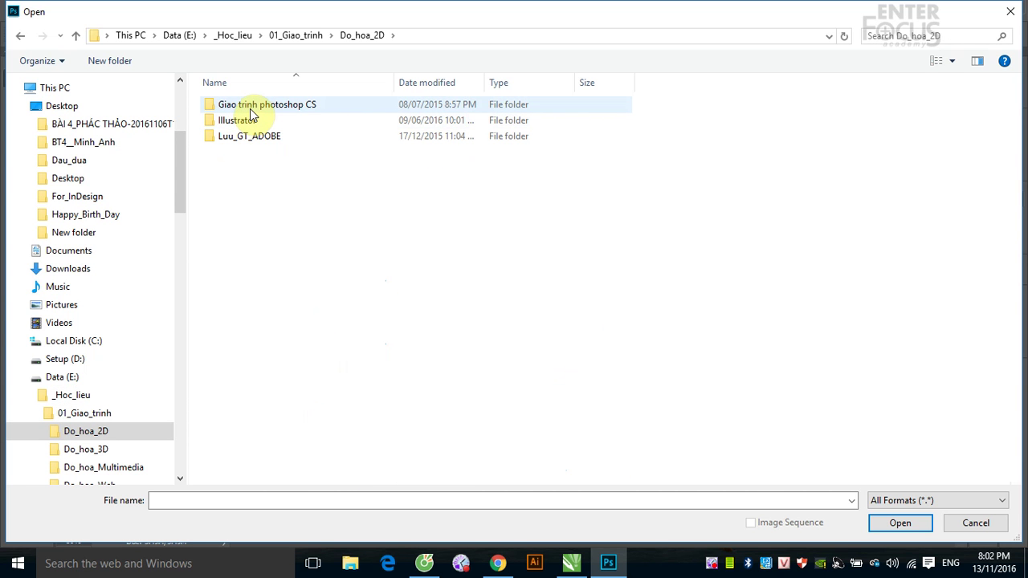
key(alt+Up)
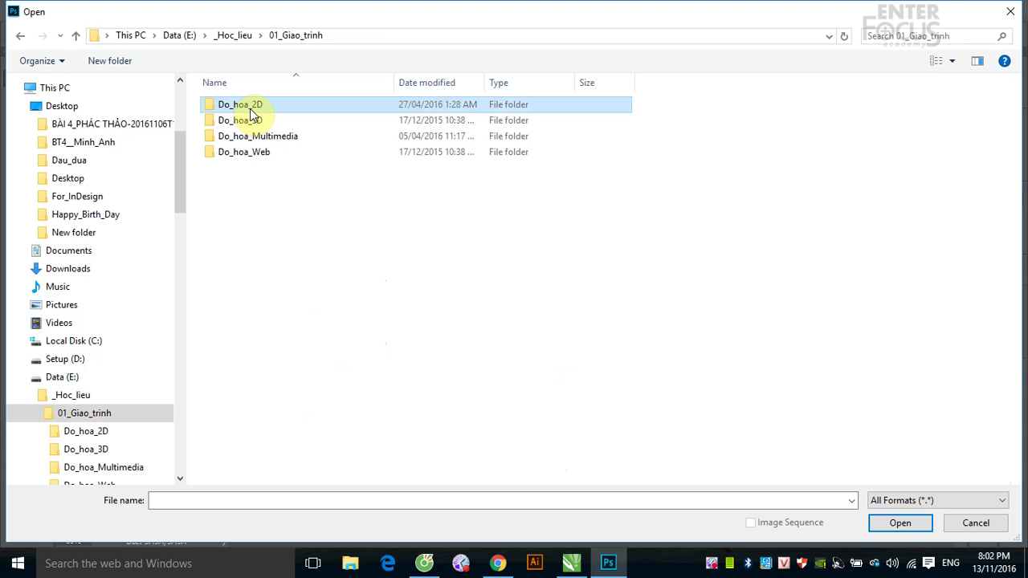
key(alt+Up)
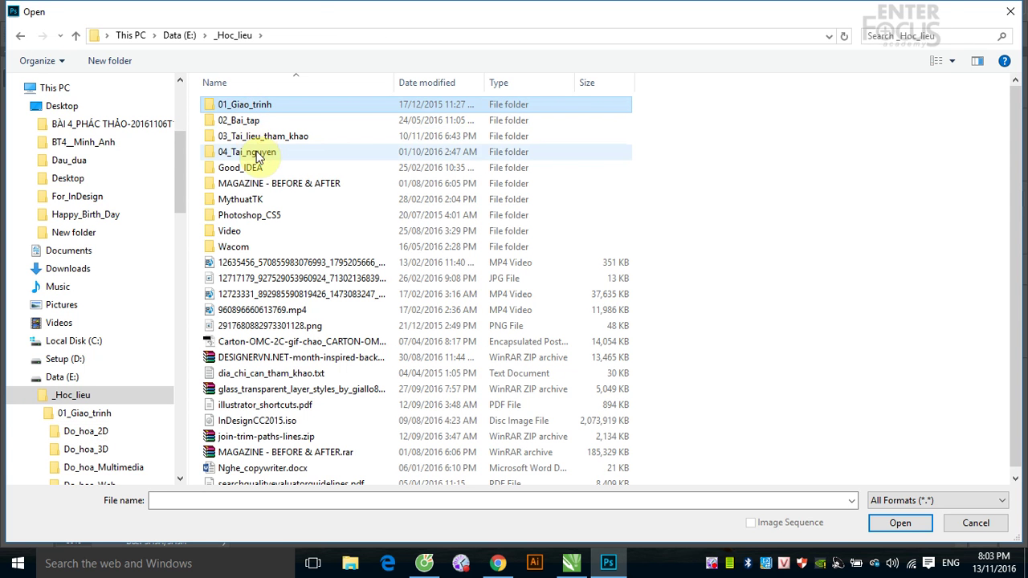
Step: Open FreeTransform.psd from _Hoc_lieu > Photoshop_CS5 > Non-Destructive Transformations
click(254, 216)
double_click(254, 216)
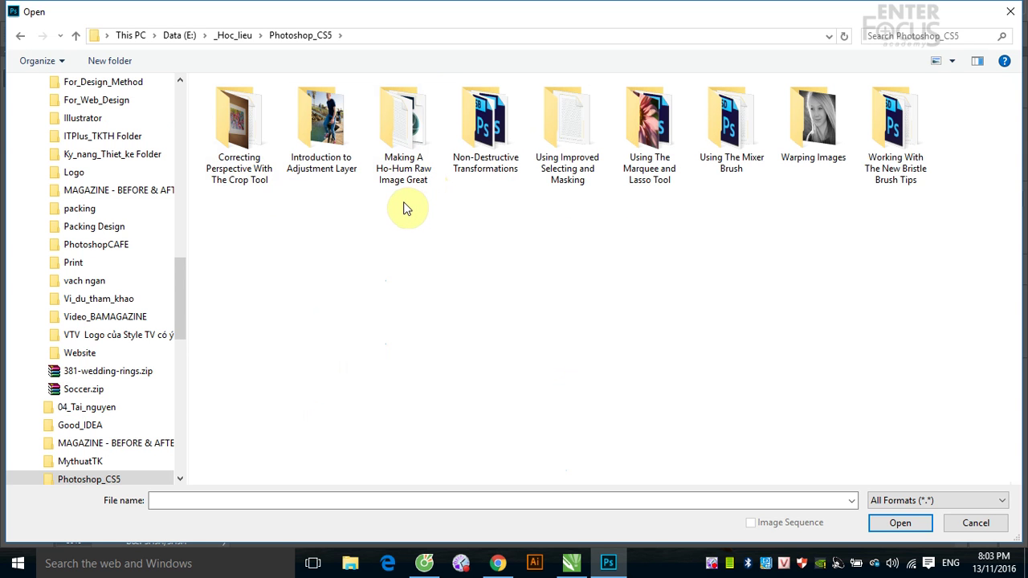
double_click(485, 129)
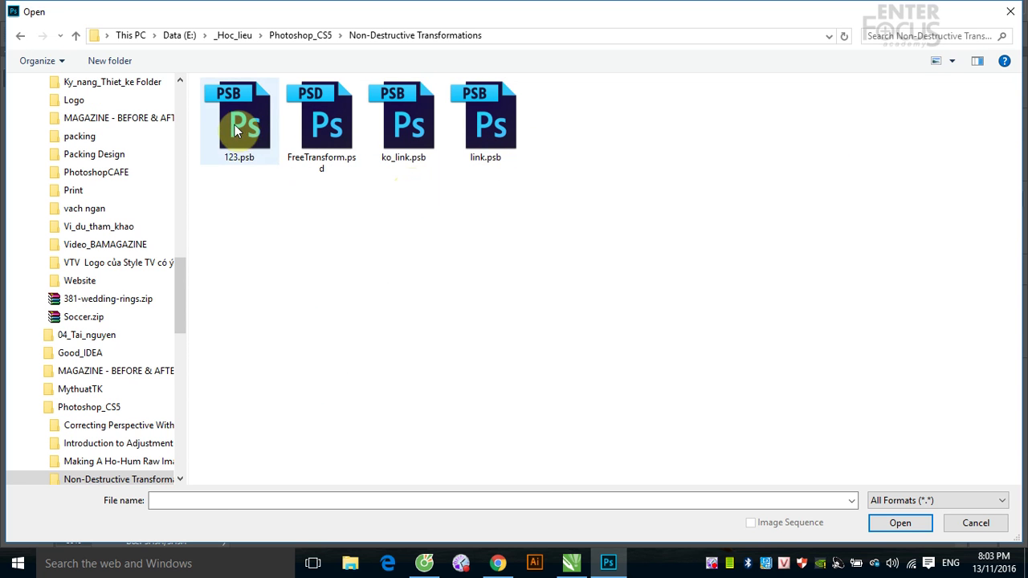
click(322, 135)
click(897, 523)
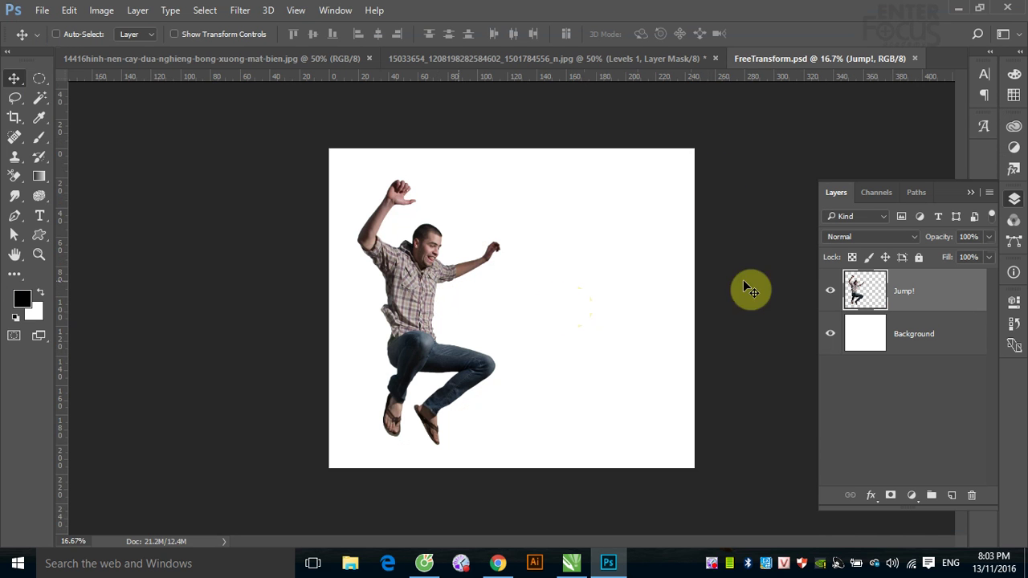
Step: Select the Jump! layer and move the jumping man toward the canvas centre
right_click(411, 286)
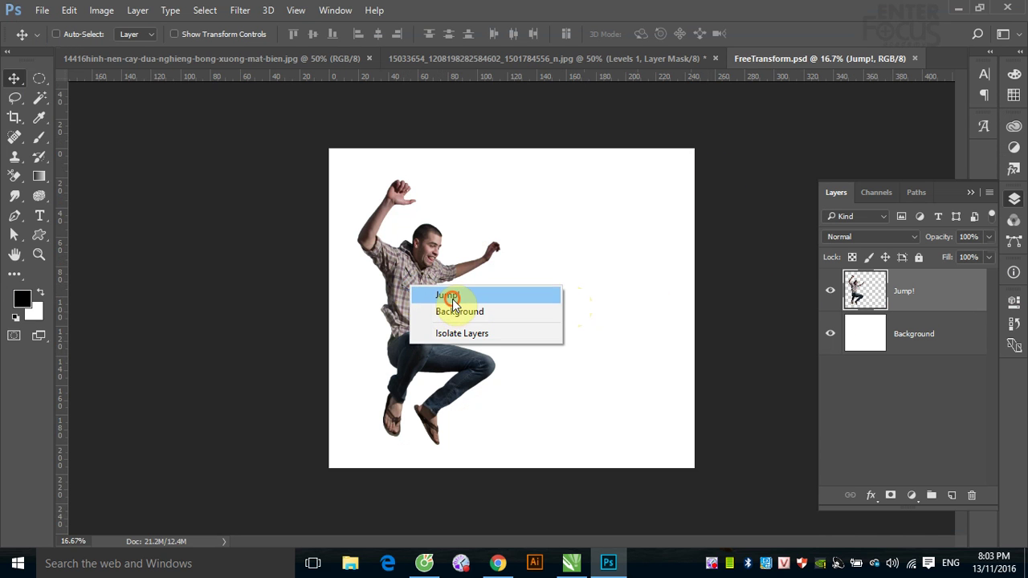
click(438, 292)
drag(432, 300, 494, 300)
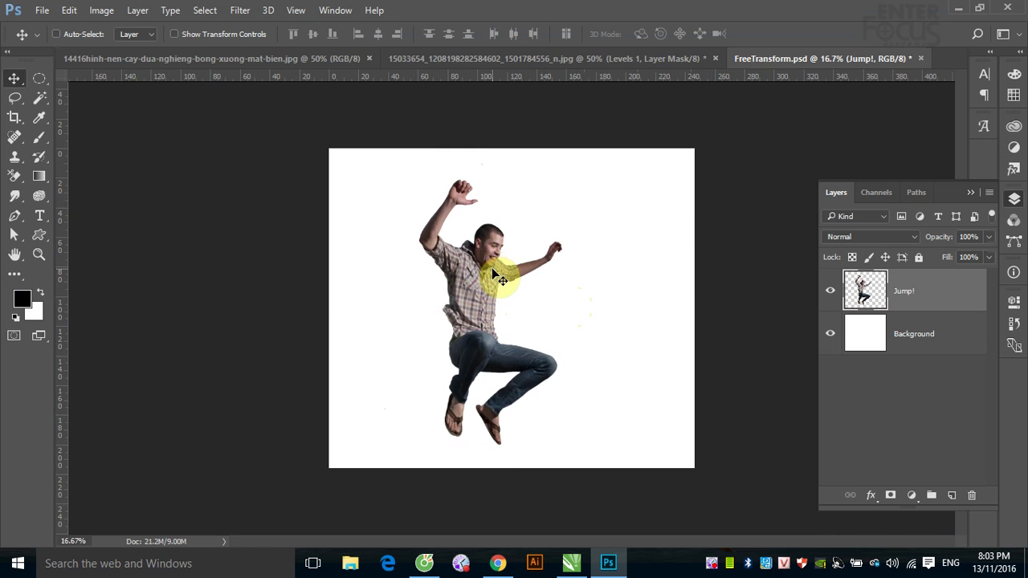
drag(494, 272, 517, 260)
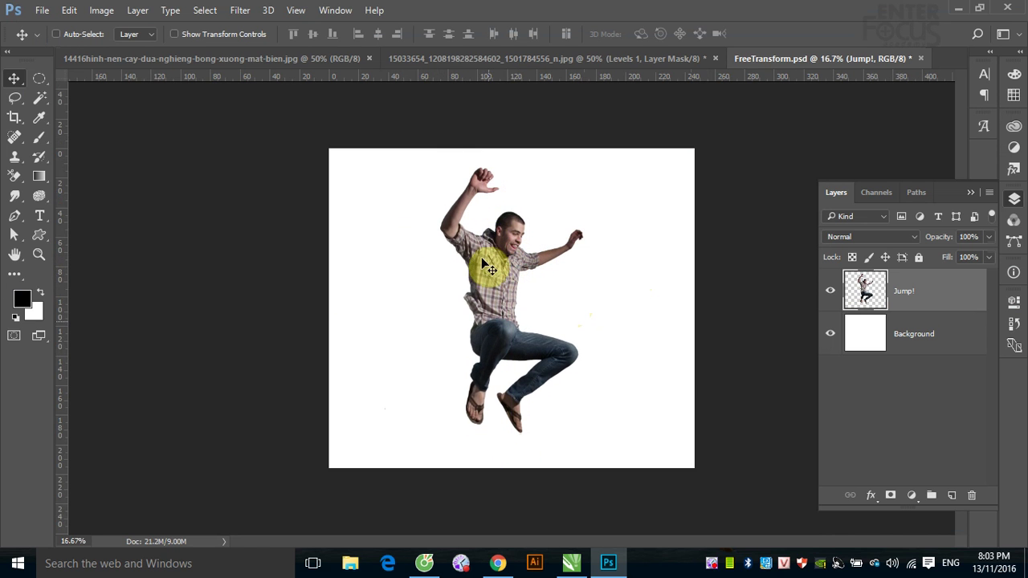
click(909, 298)
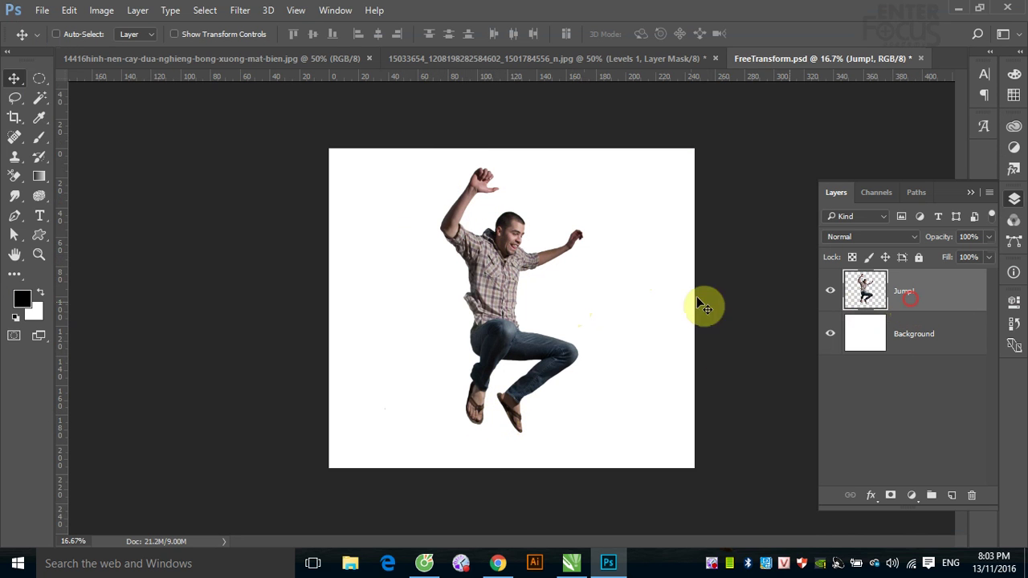
Step: Preview a -90°, 931-pixel Motion Blur on the jumping man, then cancel it
click(240, 10)
mouse_move(248, 176)
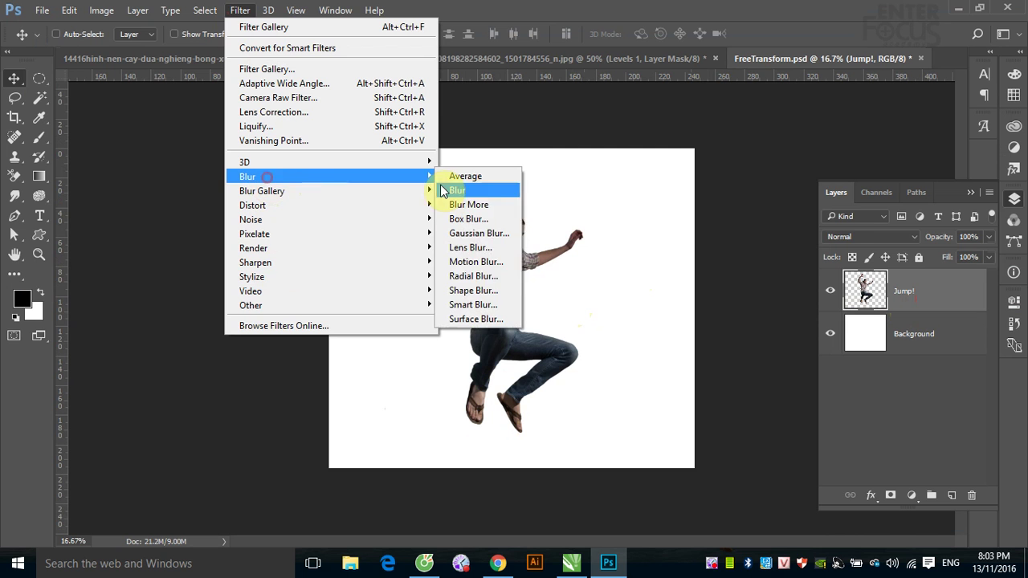
click(492, 262)
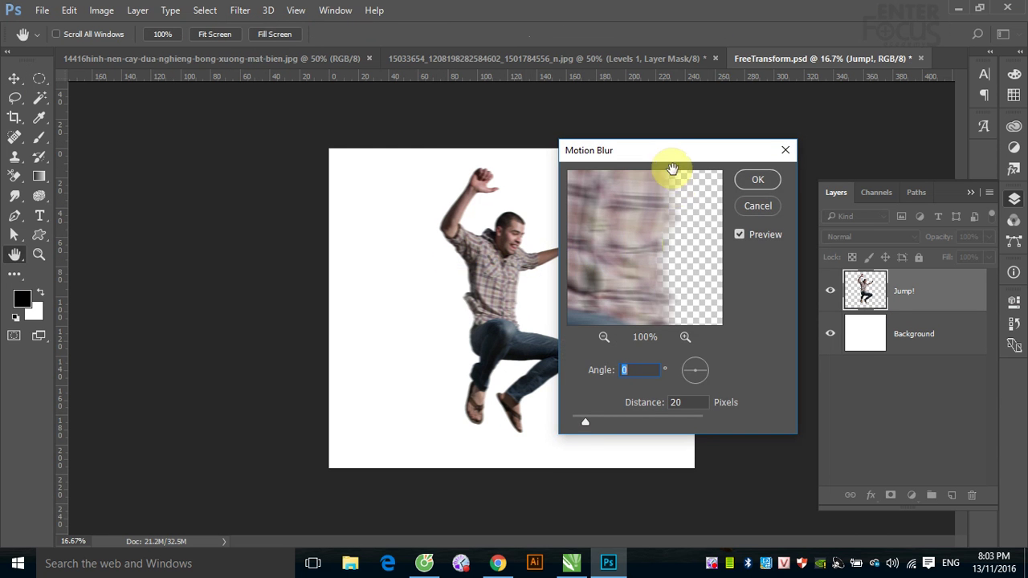
drag(665, 151, 752, 129)
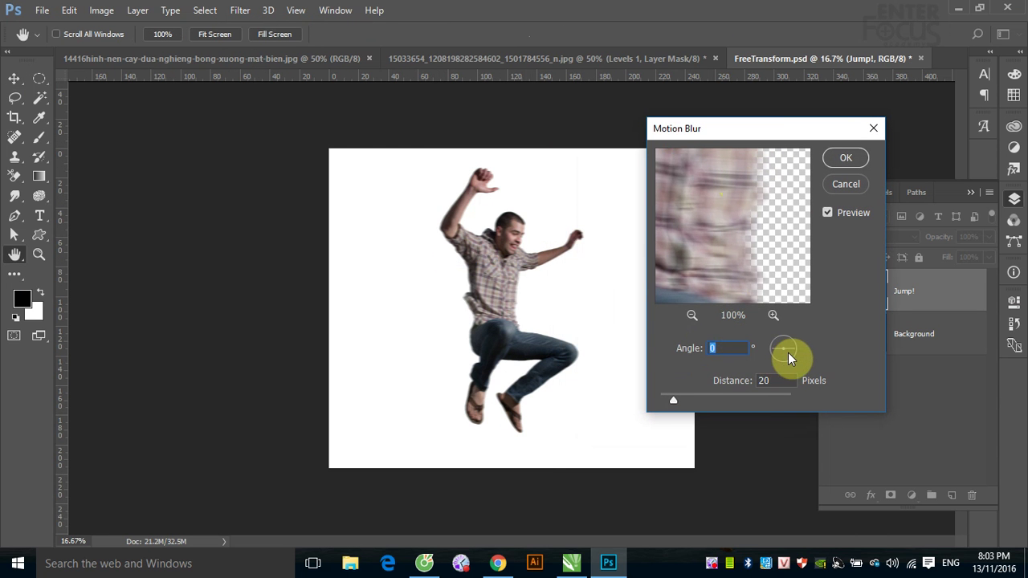
drag(793, 347, 783, 359)
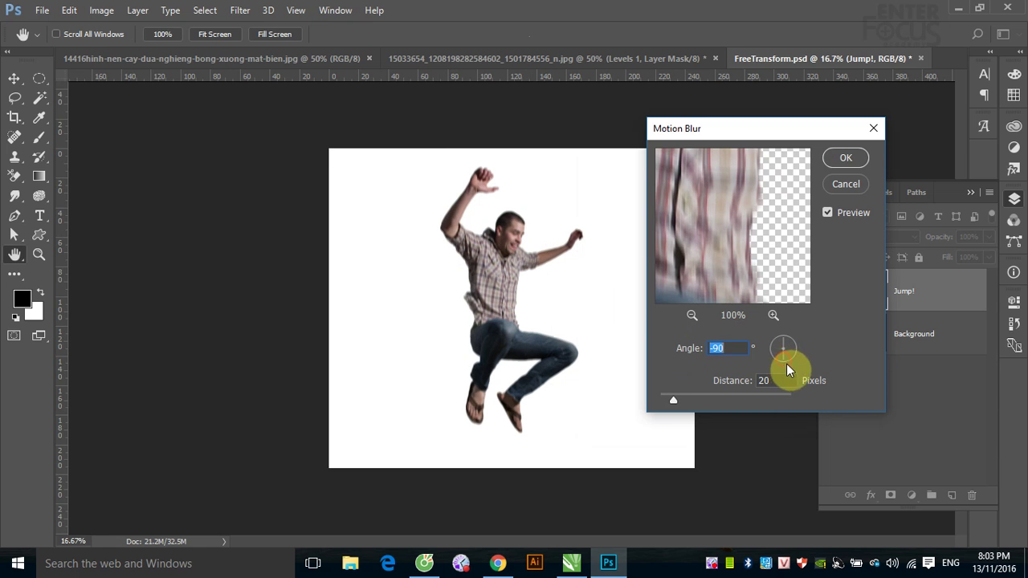
click(784, 359)
click(784, 357)
click(784, 359)
drag(707, 401, 721, 403)
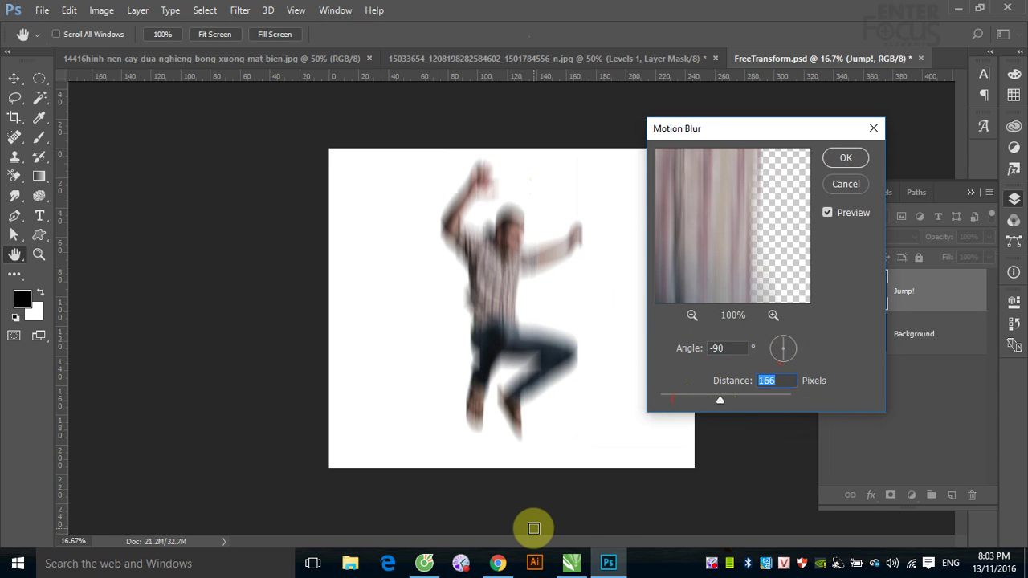
drag(720, 401, 765, 402)
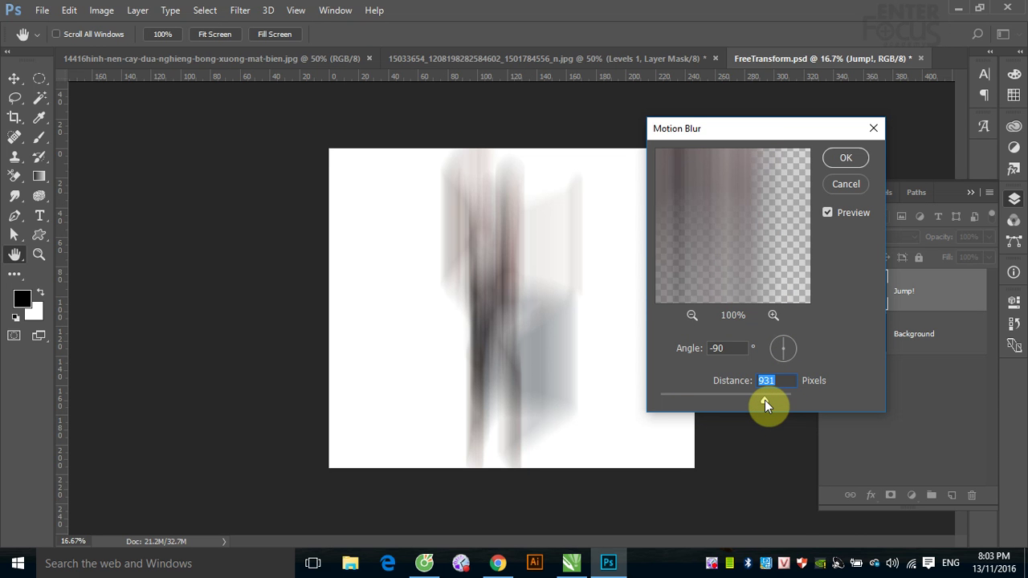
click(851, 187)
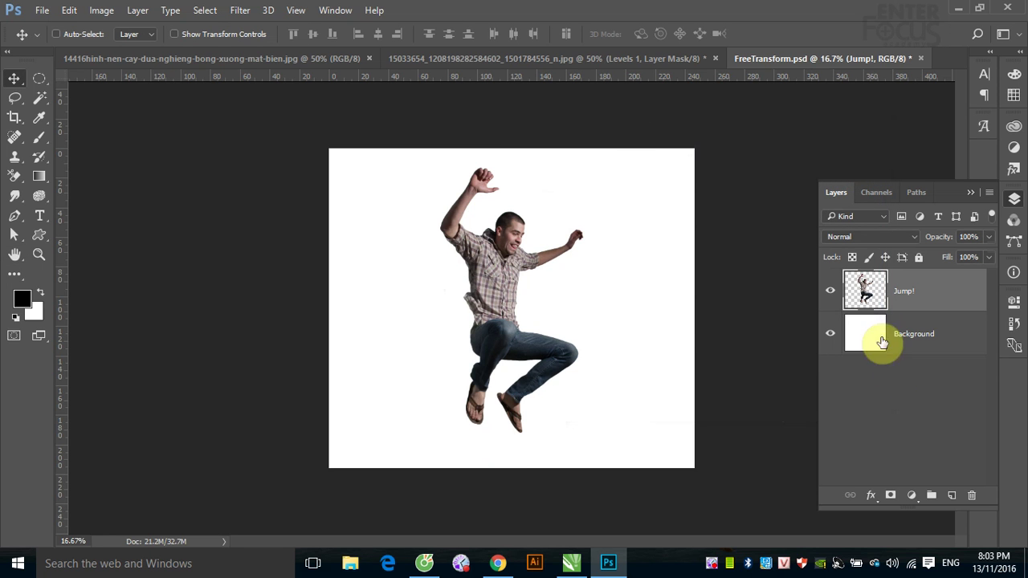
Step: Duplicate the Jump! layer into Jump! copy and Jump! copy 2, then reselect the original
right_click(518, 268)
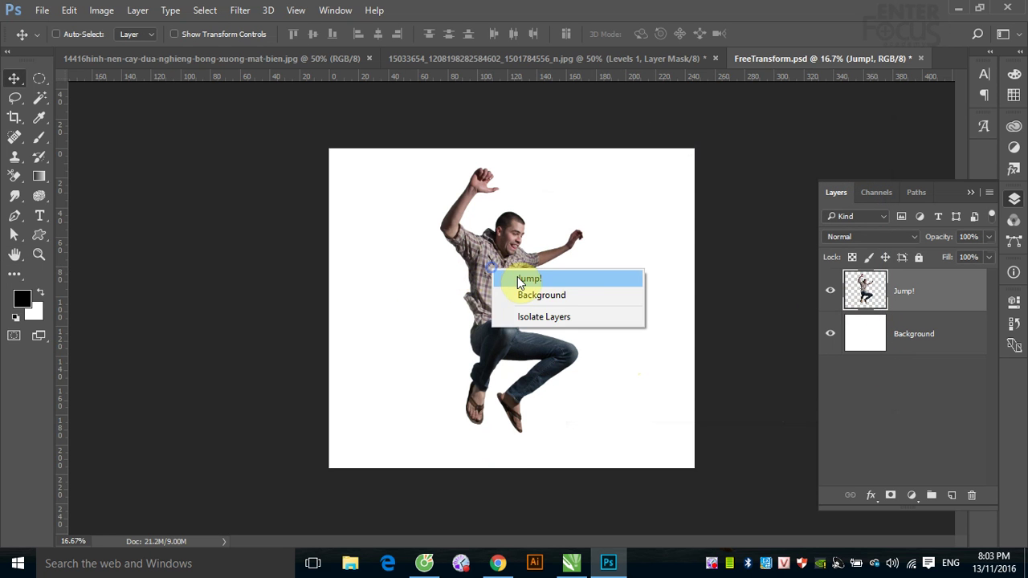
click(530, 277)
drag(535, 291, 539, 297)
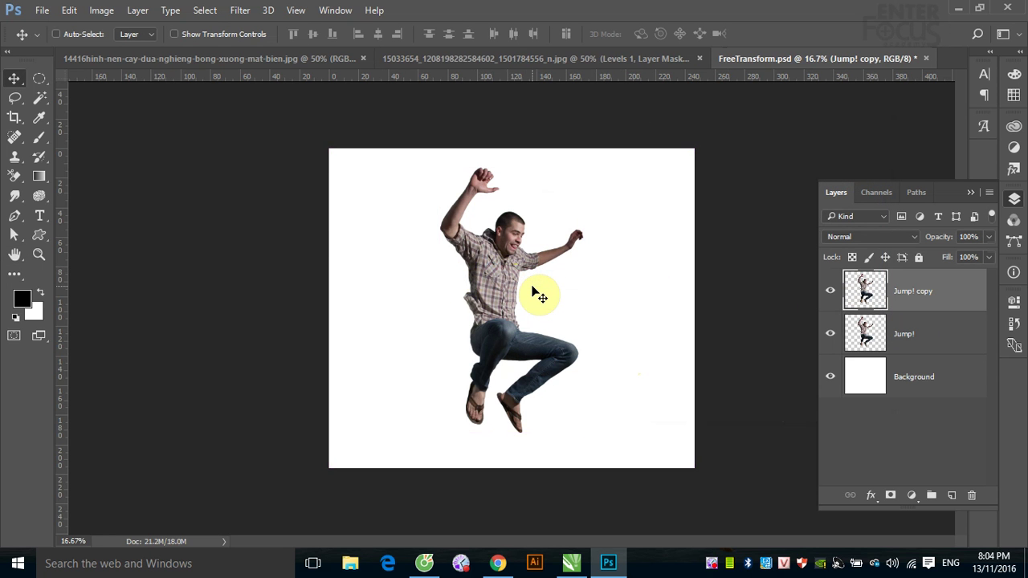
drag(866, 304, 868, 295)
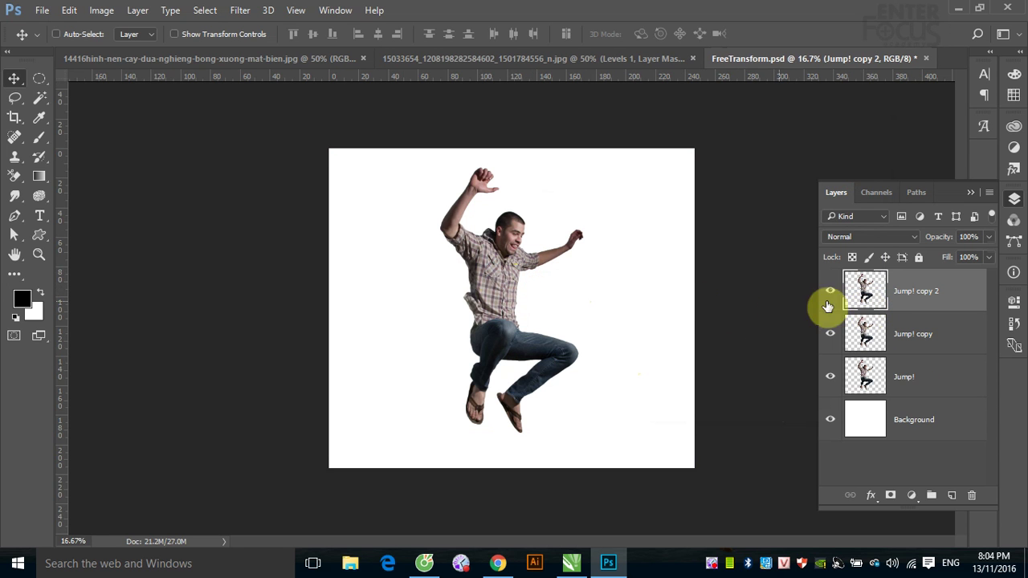
click(922, 392)
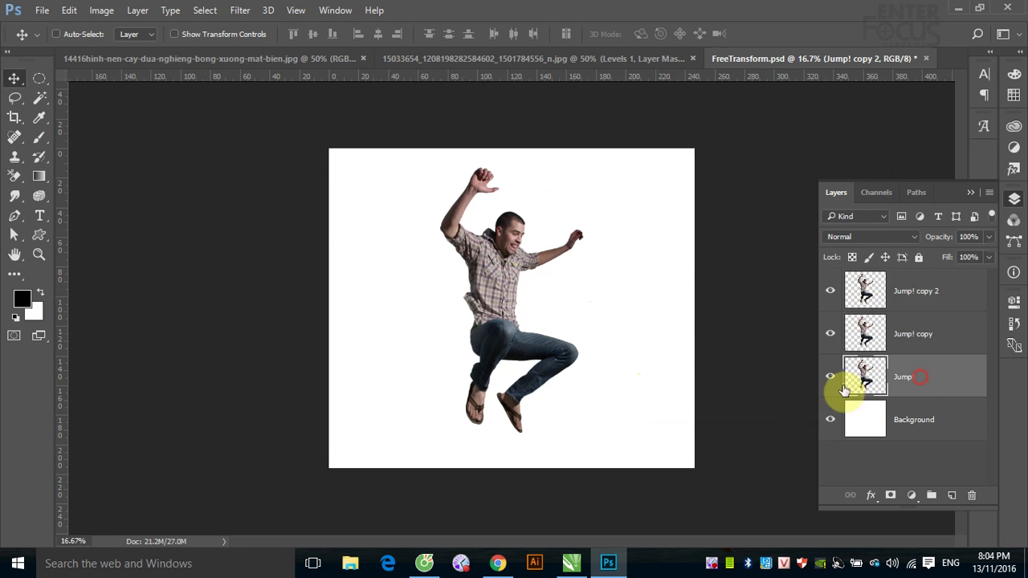
Step: Apply a 90°, 443-pixel Motion Blur to the Jump! layer
click(240, 11)
mouse_move(249, 176)
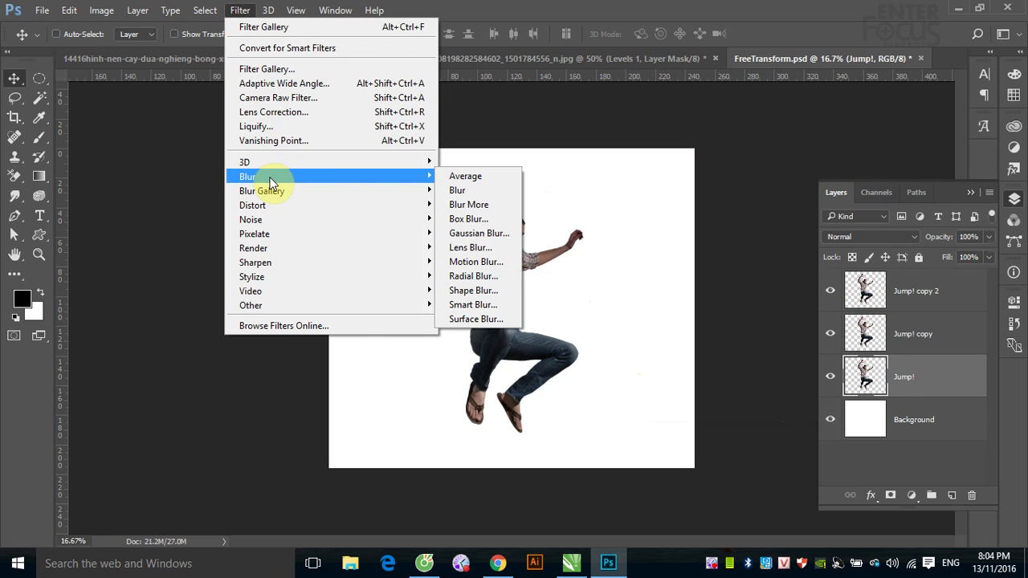
click(474, 262)
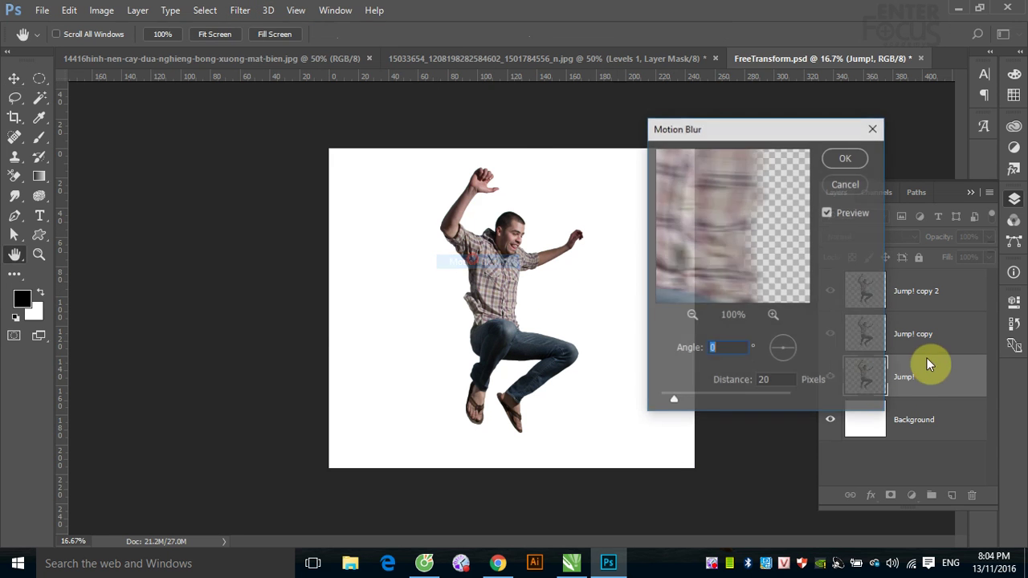
drag(703, 399, 740, 400)
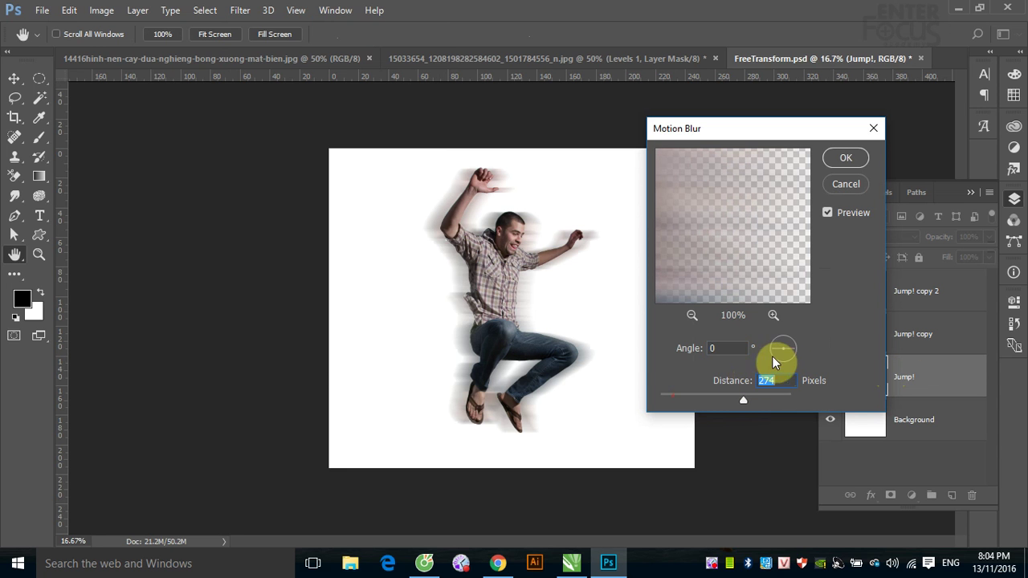
double_click(723, 348)
text(90)
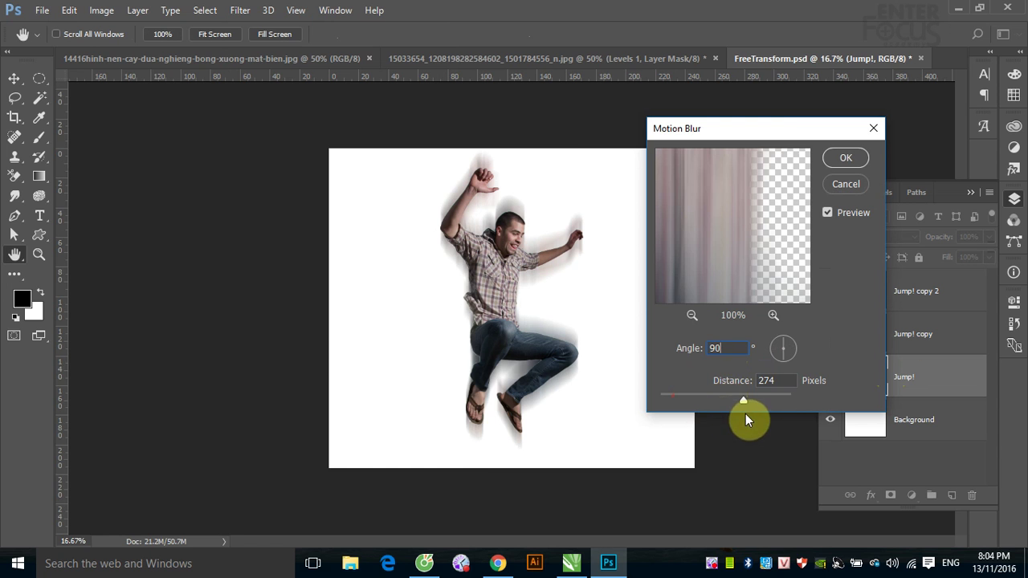
mouse_move(744, 401)
mouse_down()
mouse_move(783, 402)
mouse_move(753, 401)
mouse_up()
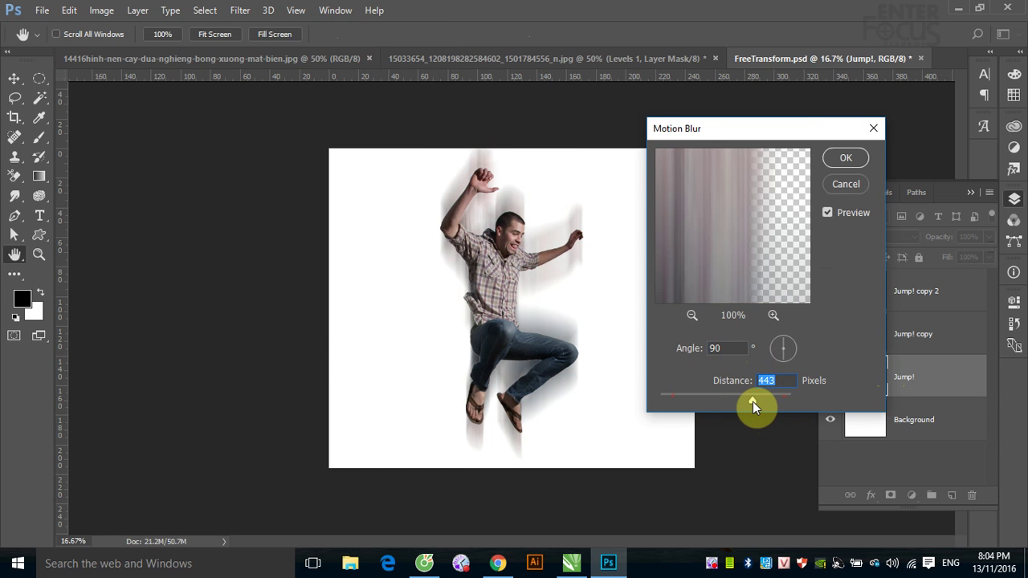
click(845, 158)
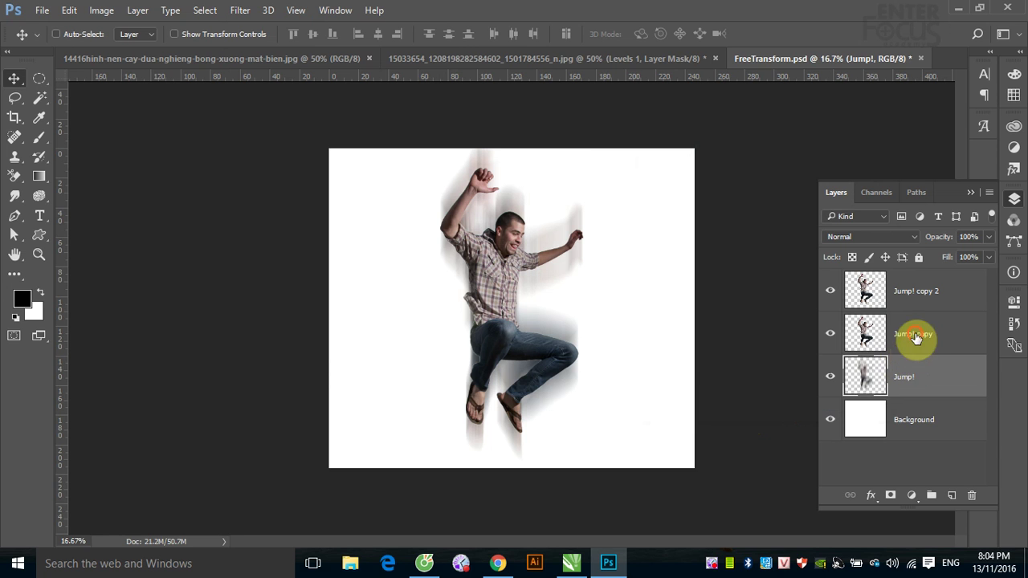
Step: Apply a 90°, 113-pixel Motion Blur to the Jump! copy layer
click(916, 337)
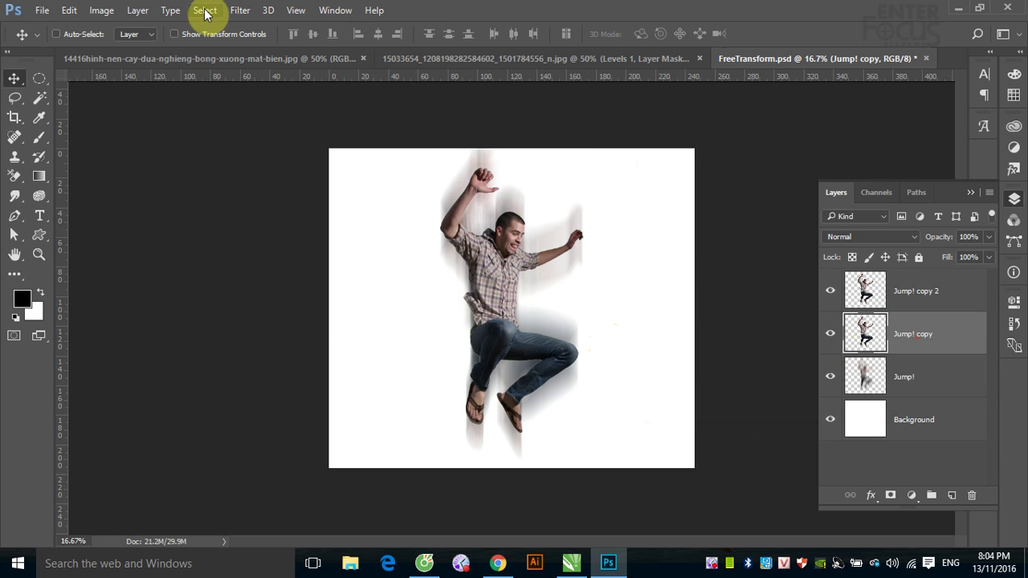
click(240, 11)
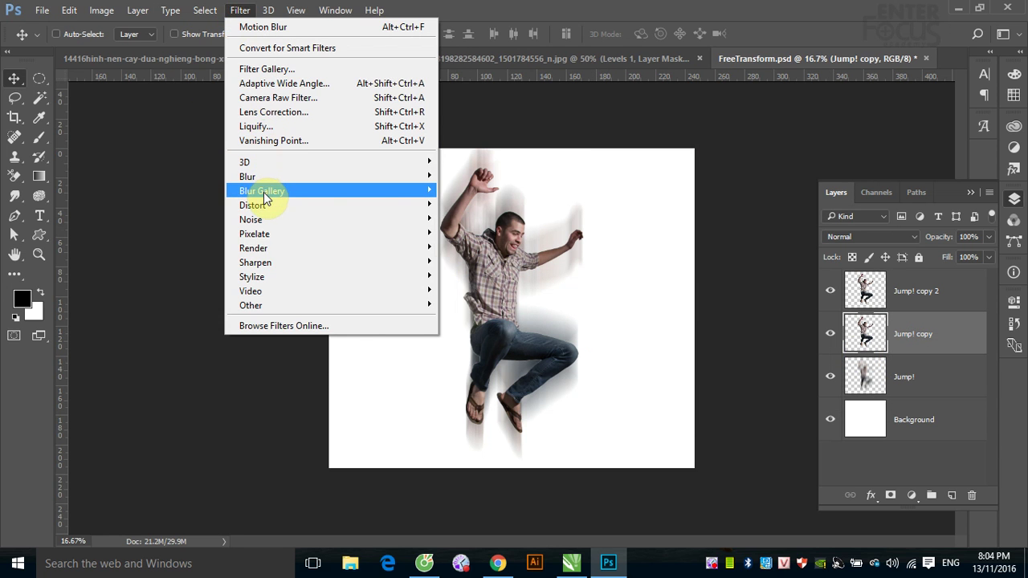
mouse_move(329, 176)
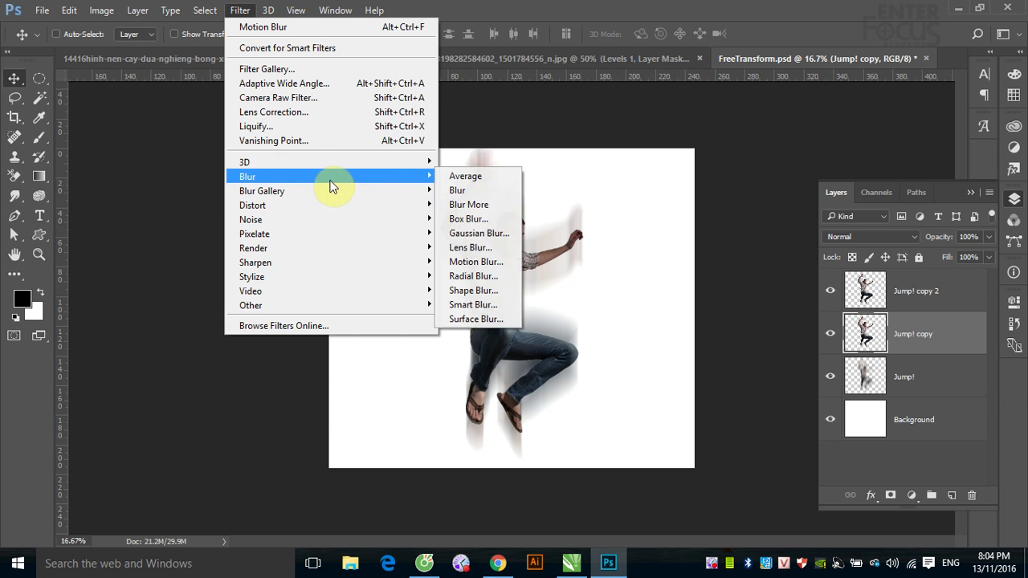
click(478, 262)
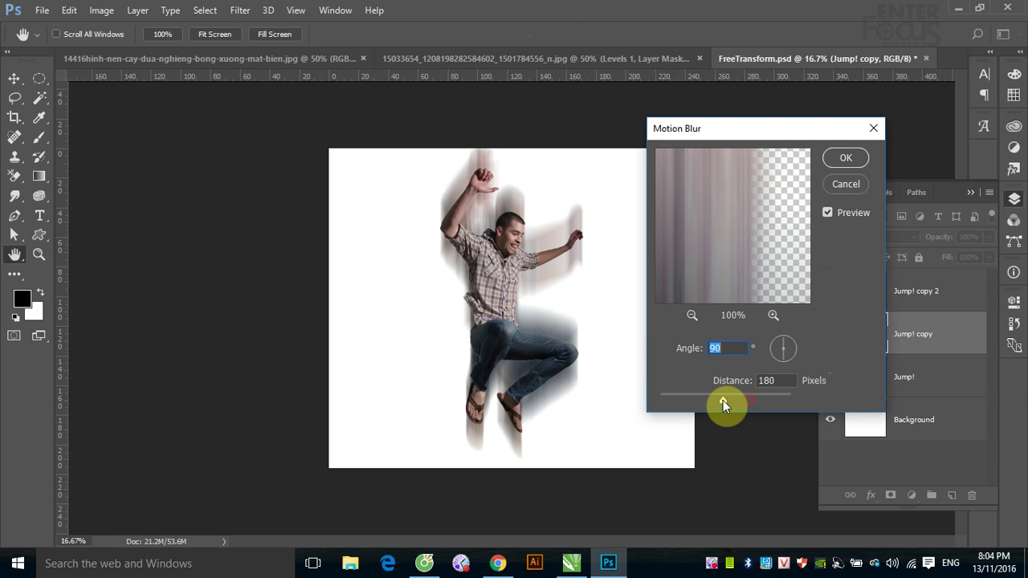
drag(723, 400, 709, 400)
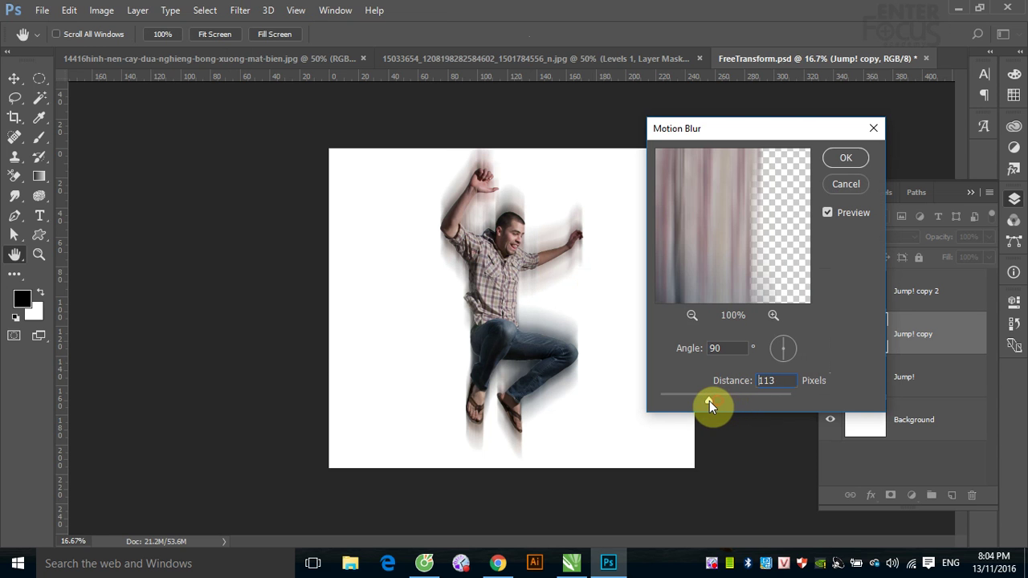
click(839, 156)
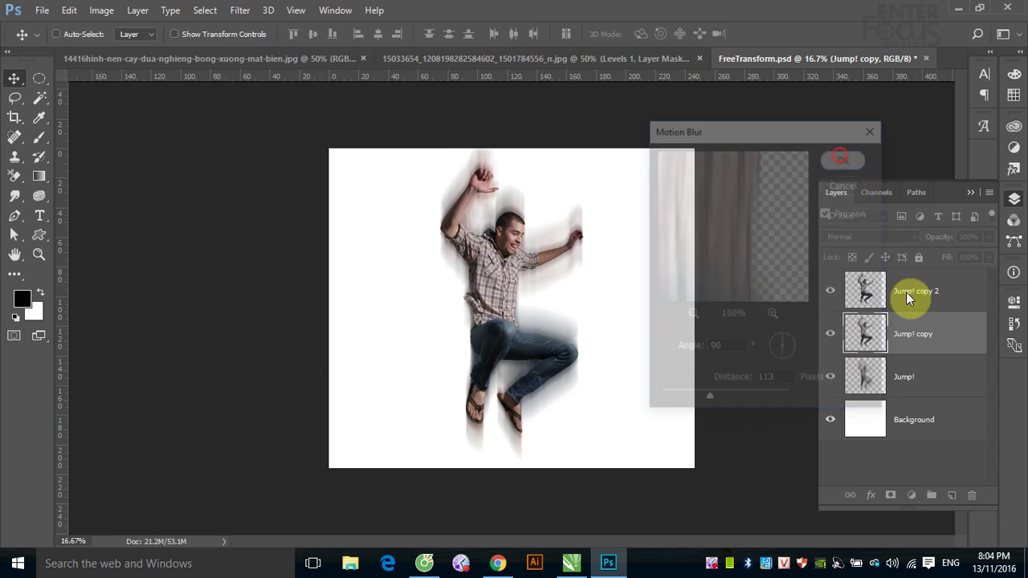
click(905, 291)
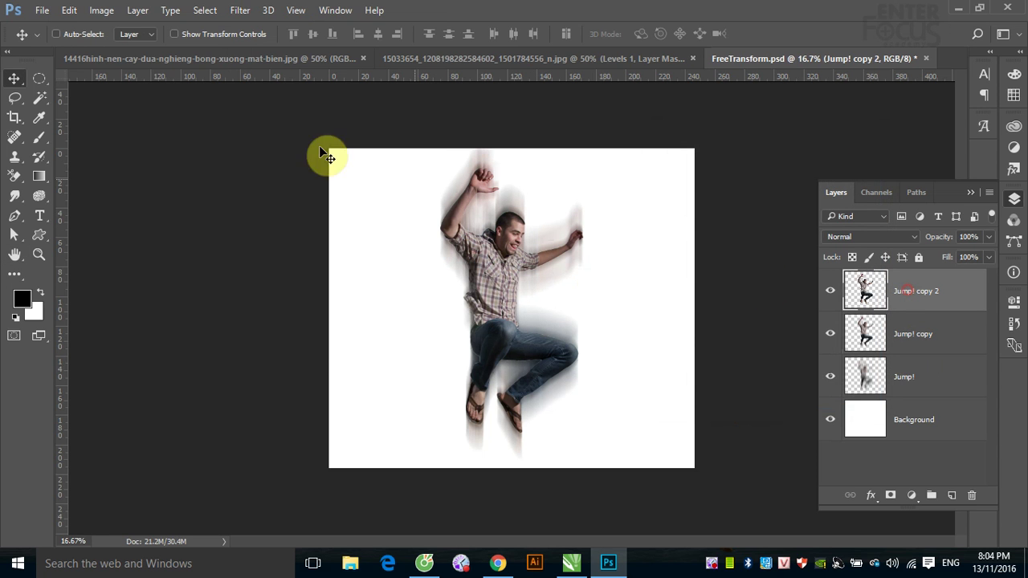
Step: Apply a light 90°, 7-pixel Motion Blur to Jump! copy 2
click(240, 11)
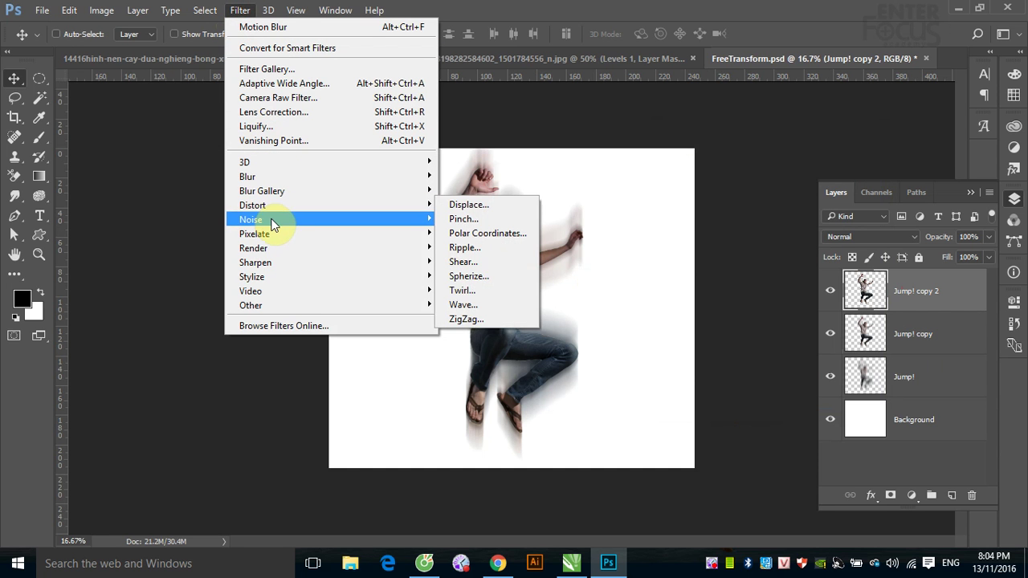
mouse_move(247, 176)
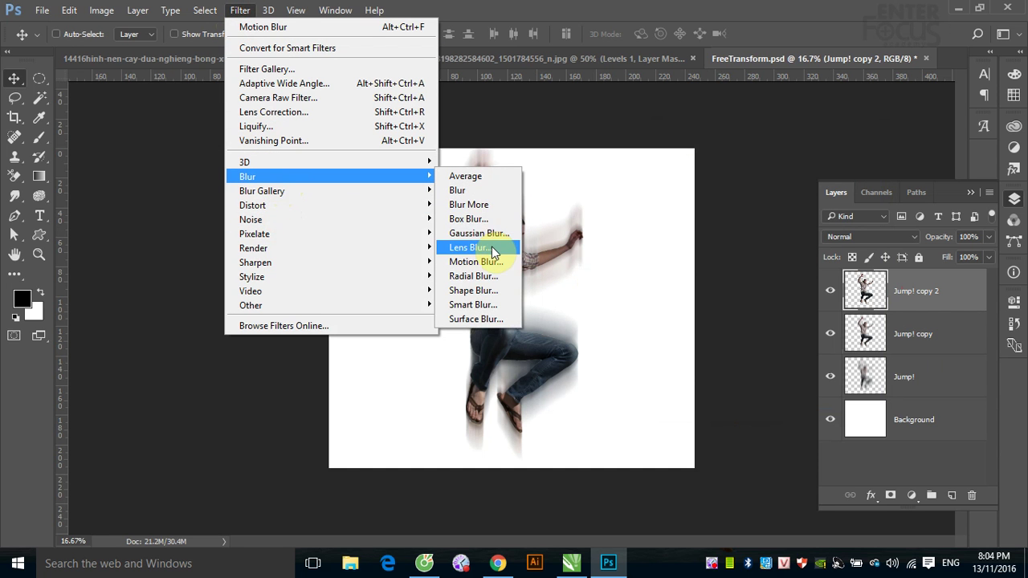
click(474, 262)
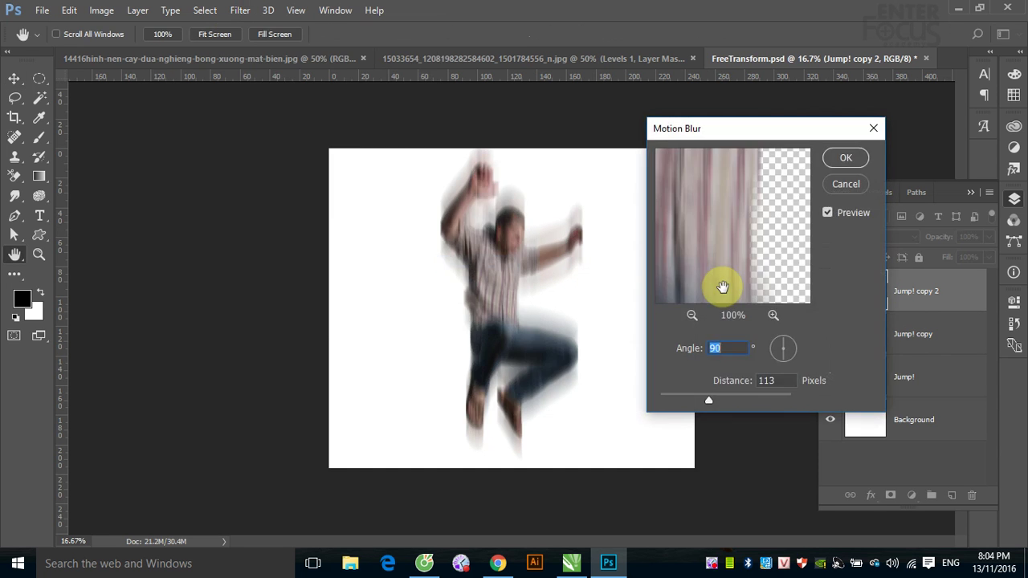
drag(707, 400, 665, 402)
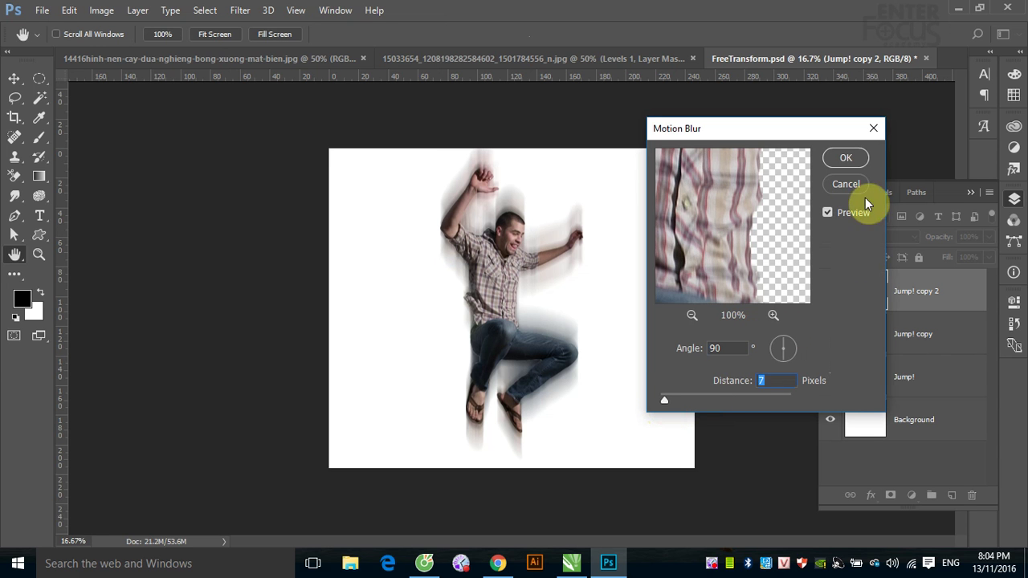
click(841, 160)
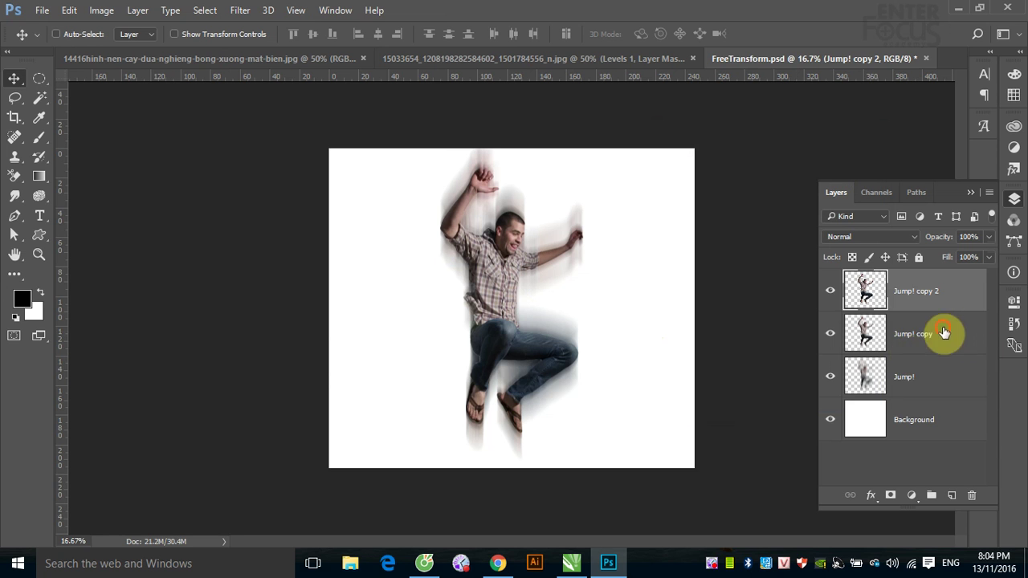
Step: Move the sharp Jump! copy 2 figure slightly lower on the canvas
click(939, 334)
right_click(513, 302)
click(521, 310)
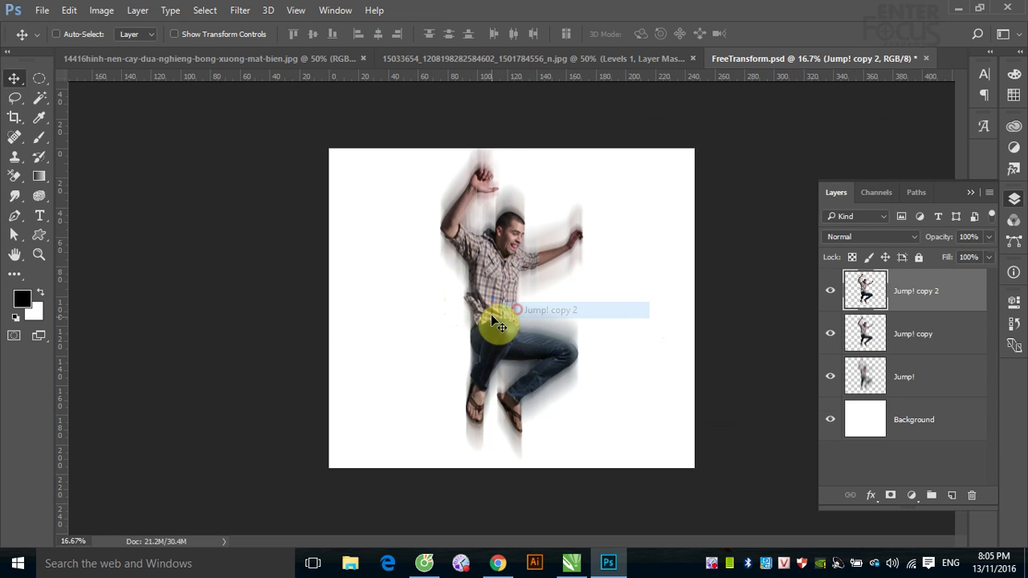
drag(491, 315, 498, 325)
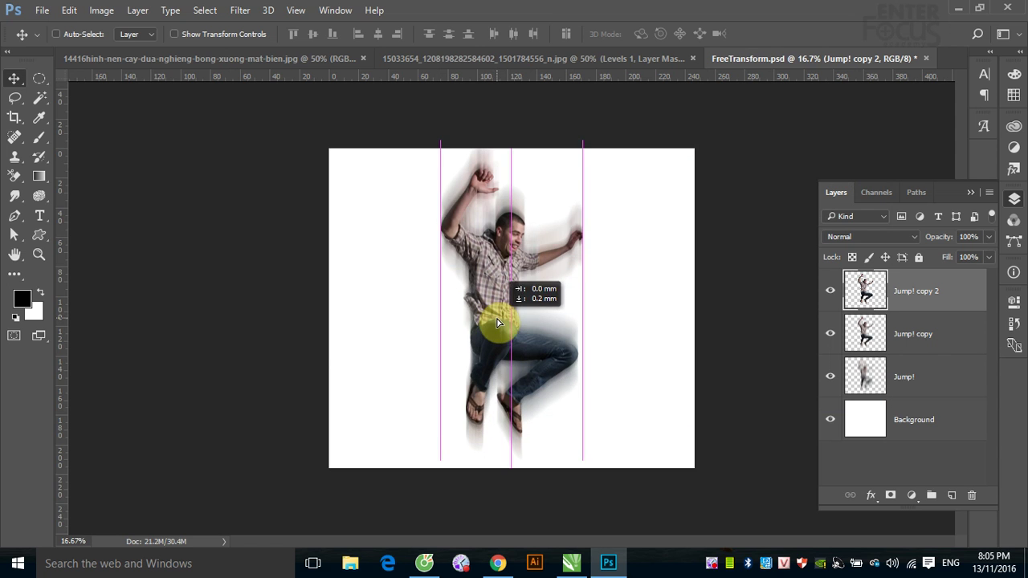
drag(498, 326, 501, 323)
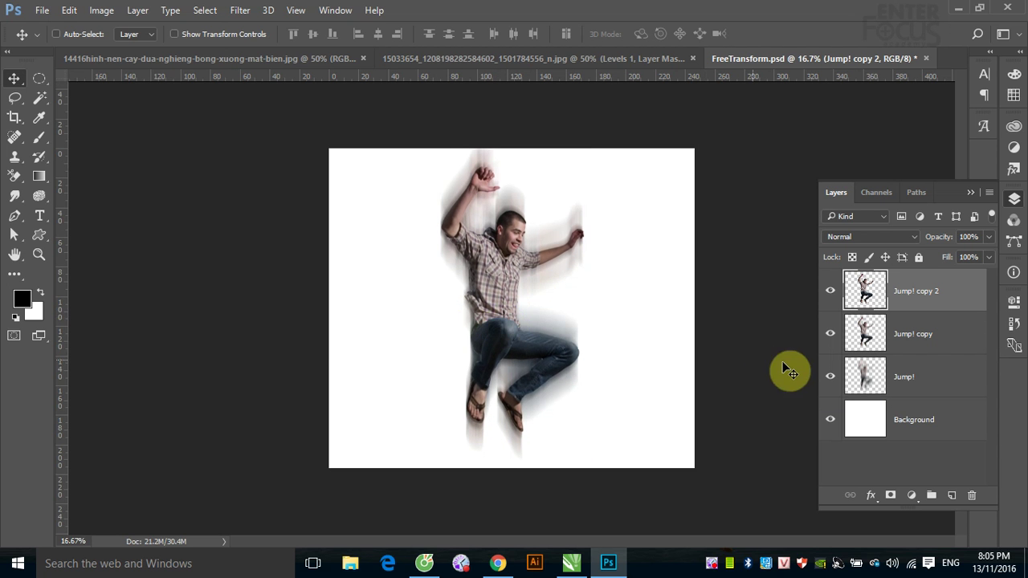
Step: Set the Jump! layer to 50% opacity and nudge Jump! copy 2 further down
click(916, 383)
key(5)
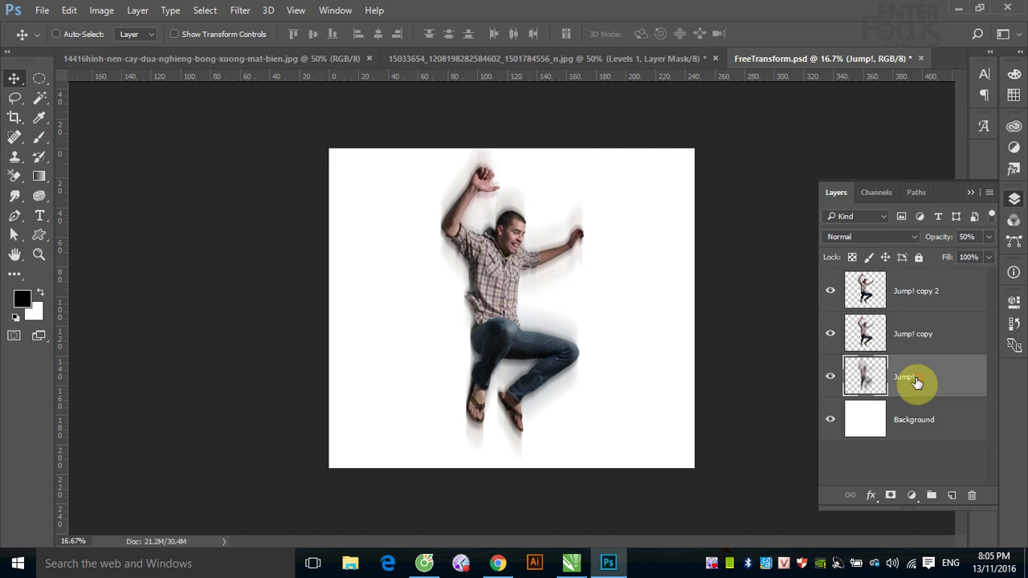
click(913, 342)
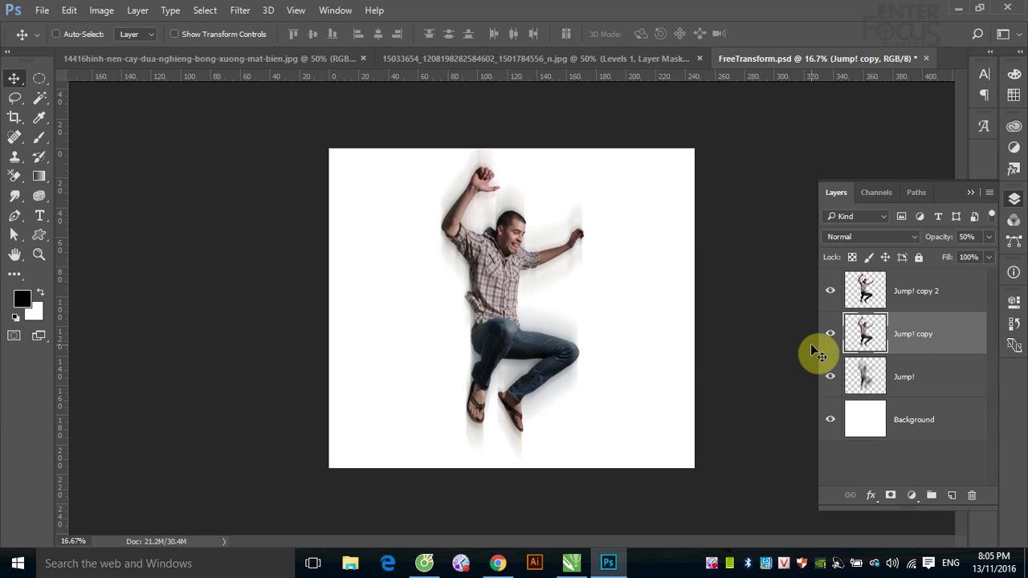
right_click(505, 308)
click(514, 320)
drag(512, 319, 507, 323)
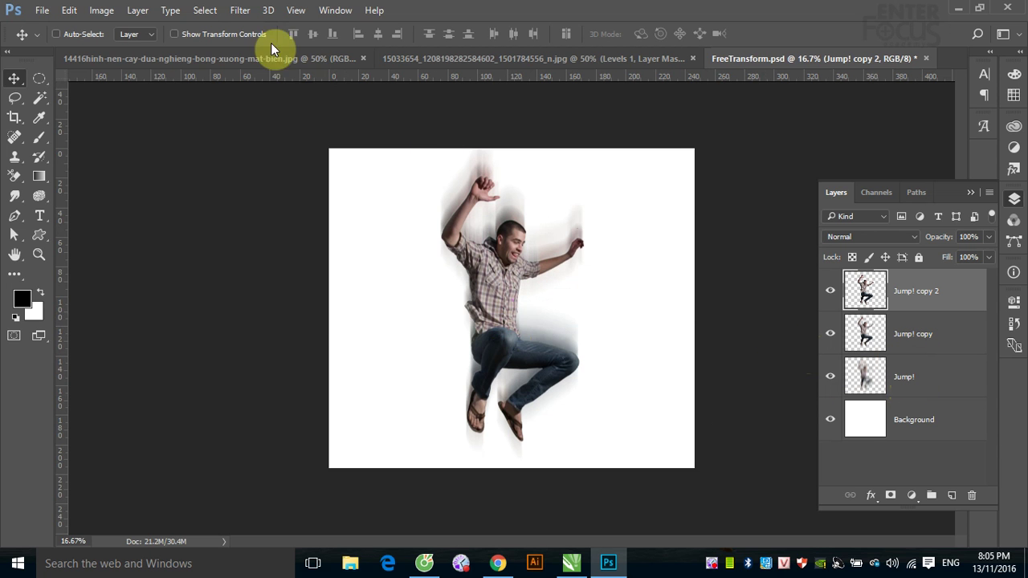
Step: Give Jump! copy 2 a 15-pixel, 90° Motion Blur after trying a longer distance
click(238, 10)
mouse_move(257, 176)
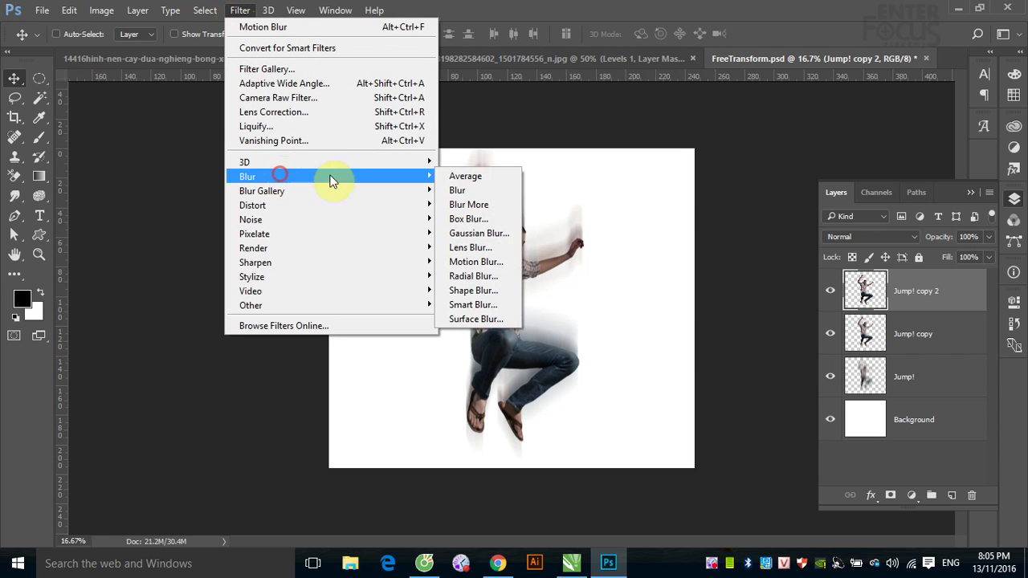
click(486, 259)
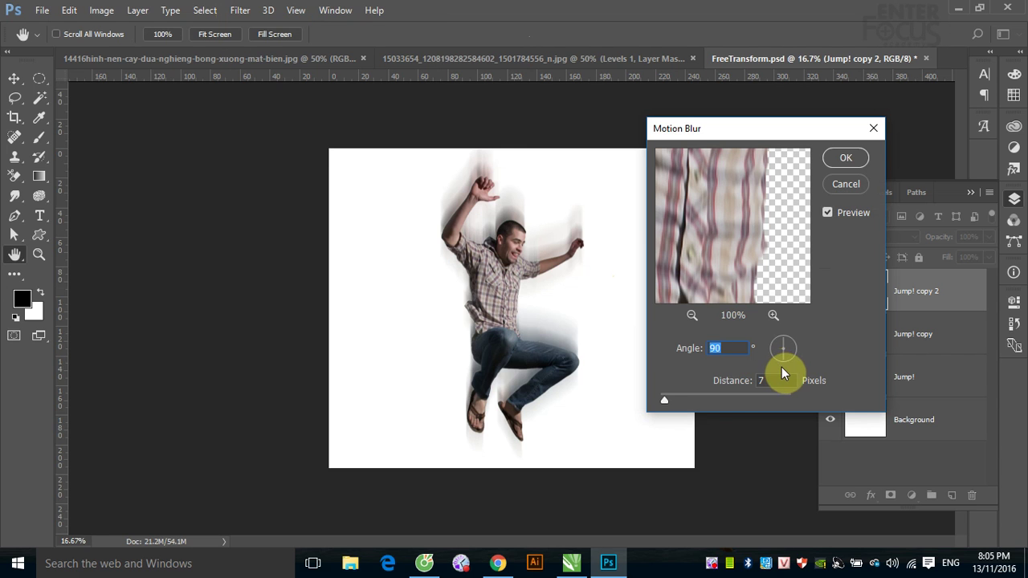
drag(664, 397, 772, 413)
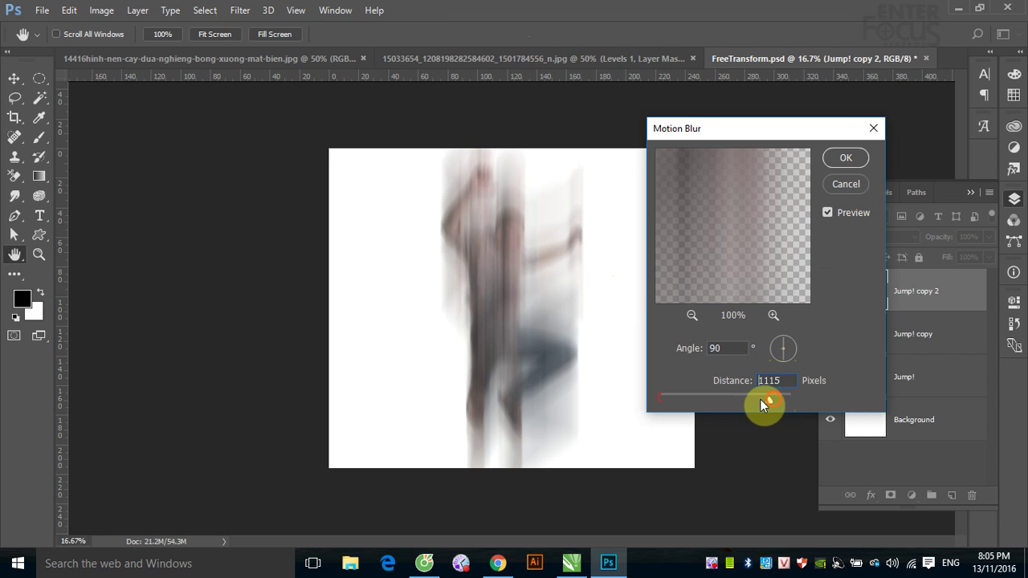
drag(774, 399, 670, 400)
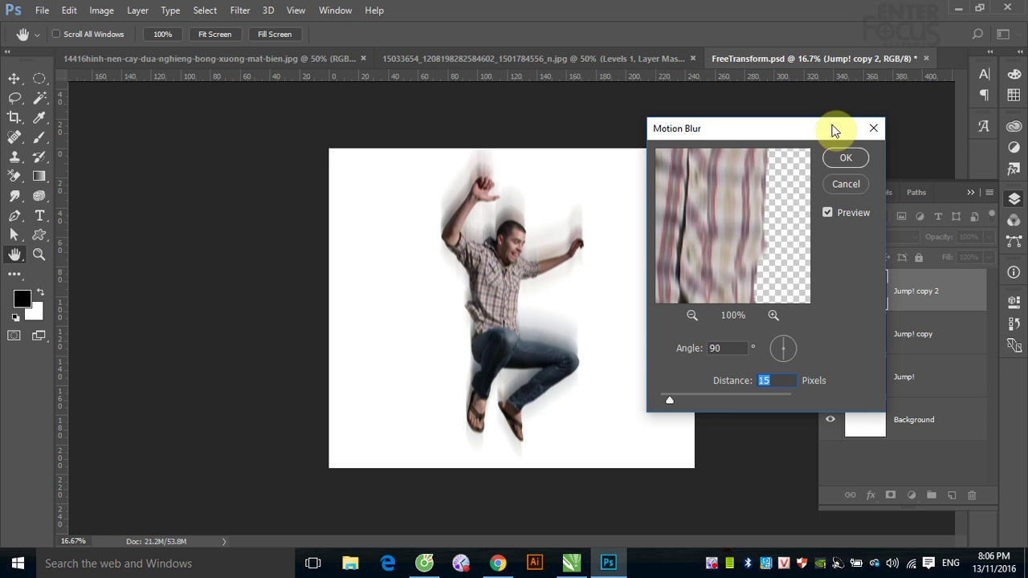
click(840, 185)
Step: Delete the Jump! copy and Jump! copy 2 layers, then return to the palm-tree beach photo
key(v)
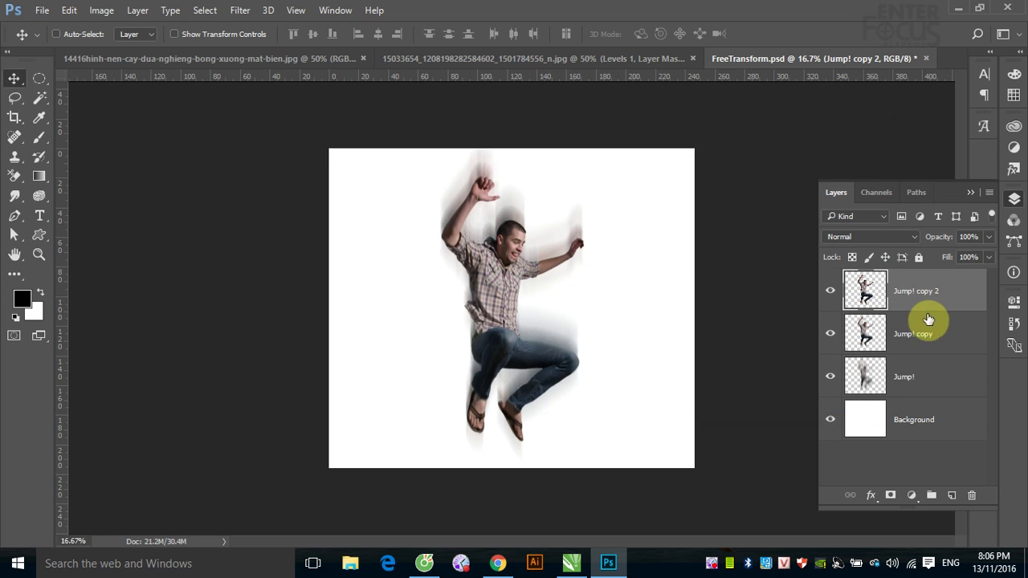
drag(939, 348, 974, 495)
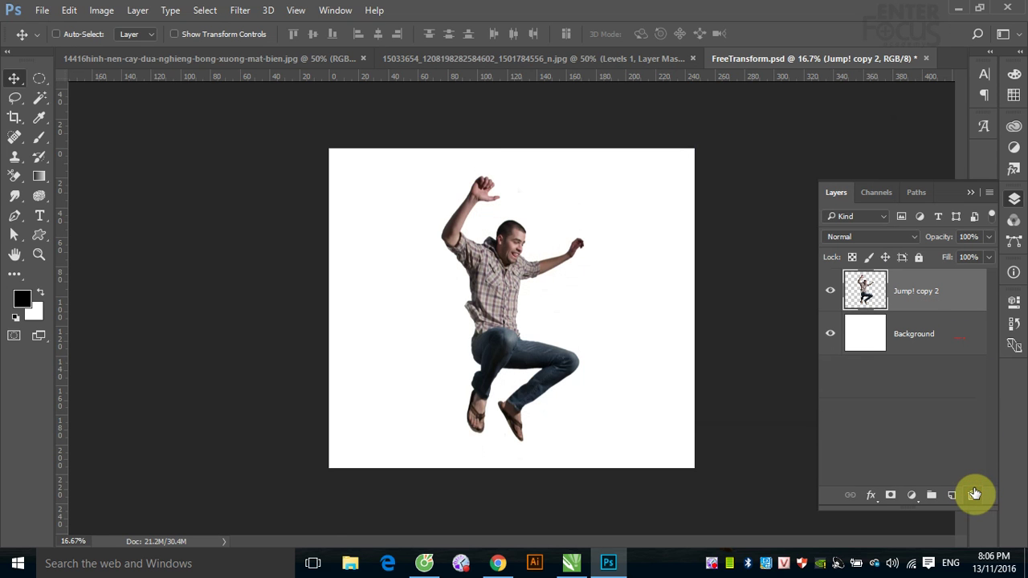
click(975, 496)
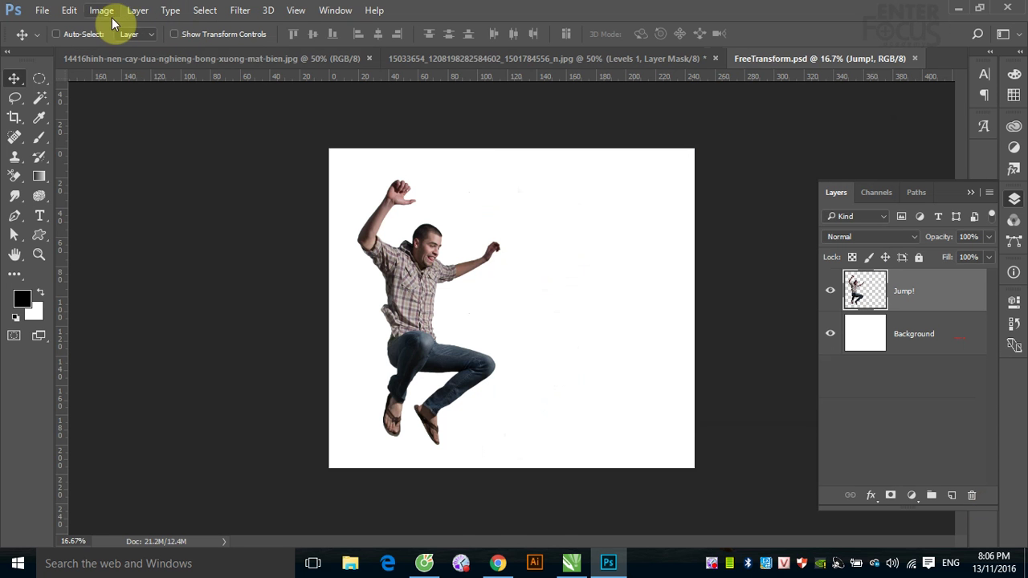
click(178, 58)
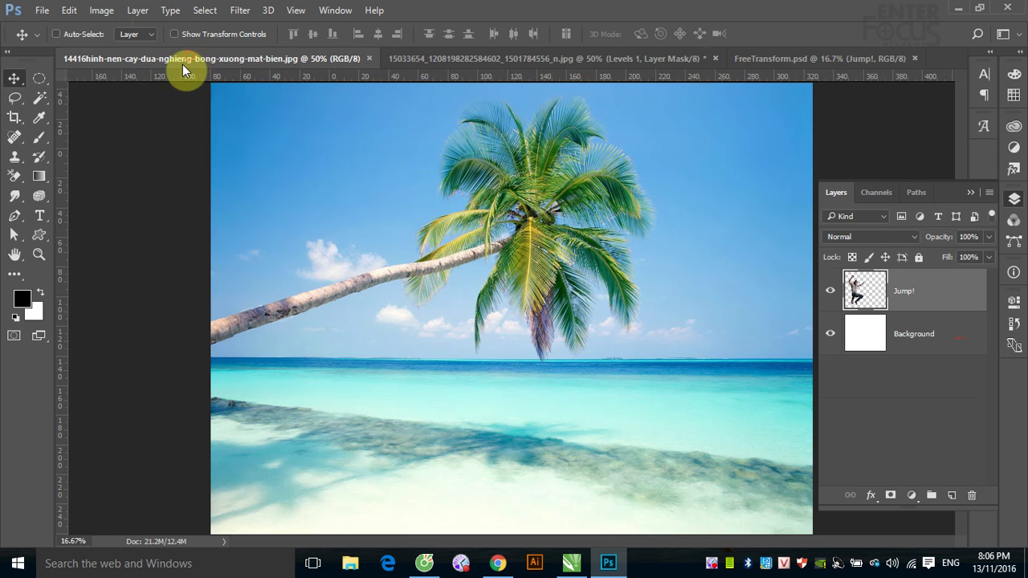
Step: Open the Radial Blur filter and set its blur method to Spin
click(232, 12)
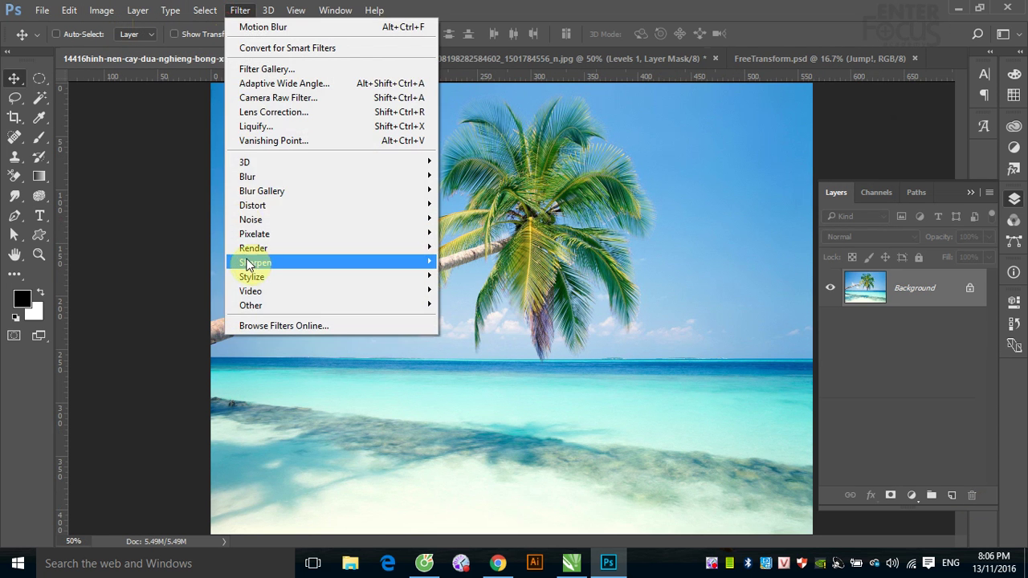
click(256, 177)
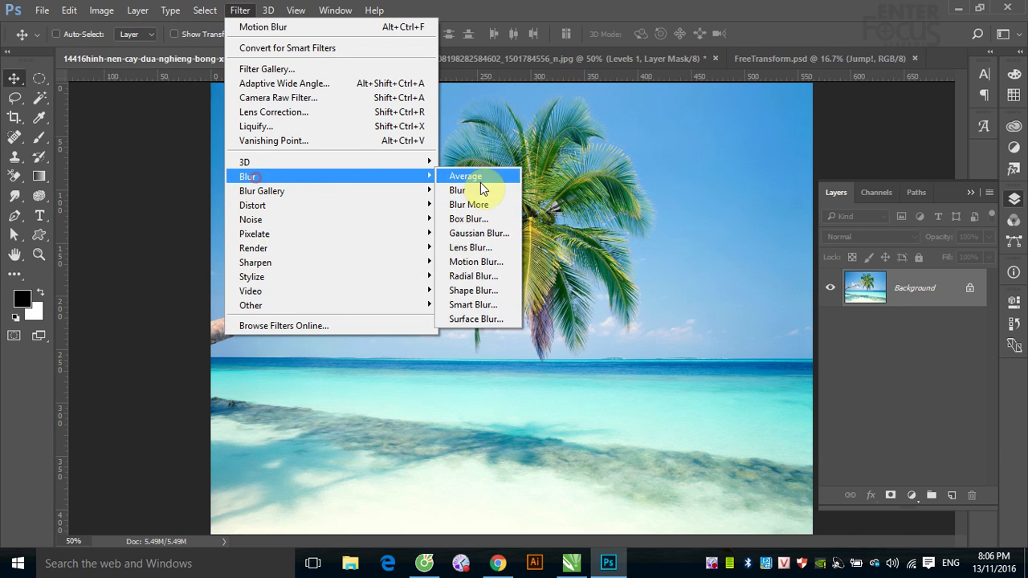
click(480, 275)
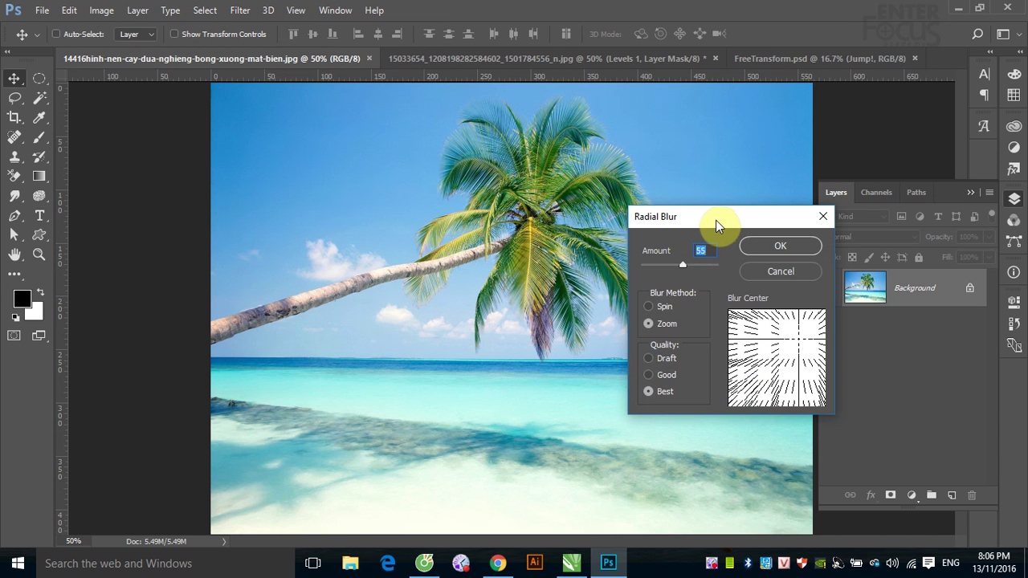
drag(716, 220, 729, 231)
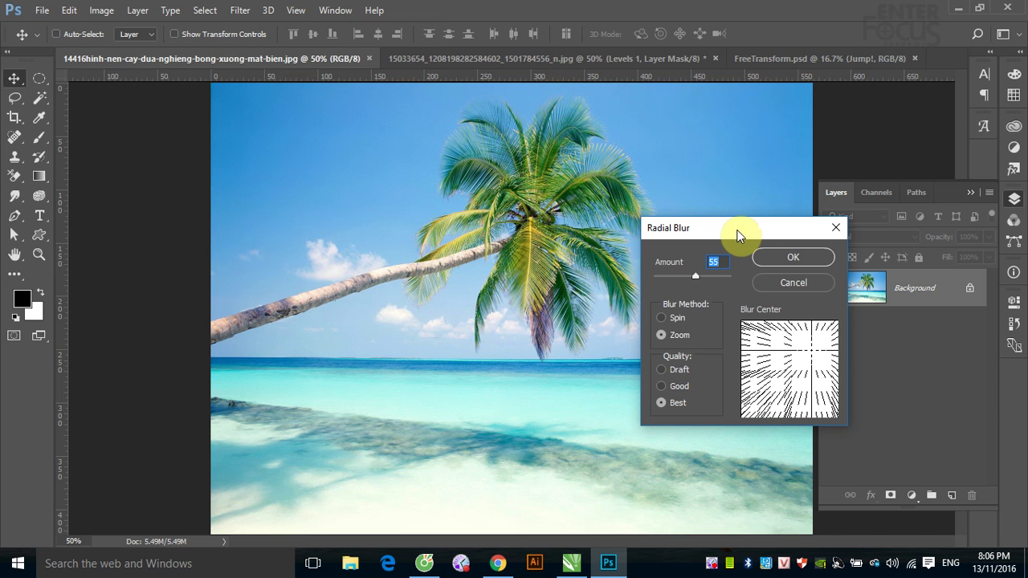
click(661, 318)
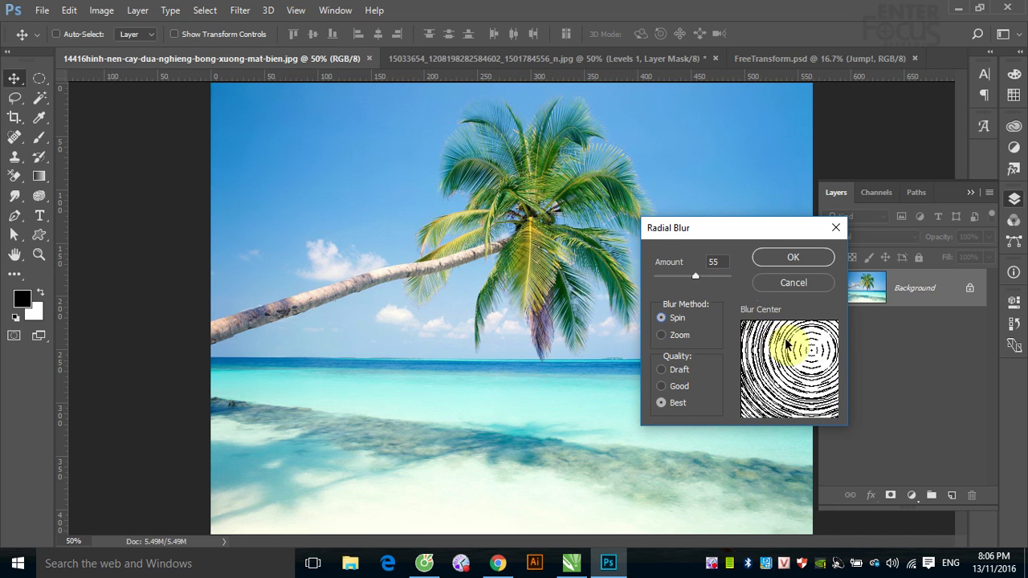
Step: Centre the spin on the palm crown and apply it at Amount 39
drag(807, 351, 793, 368)
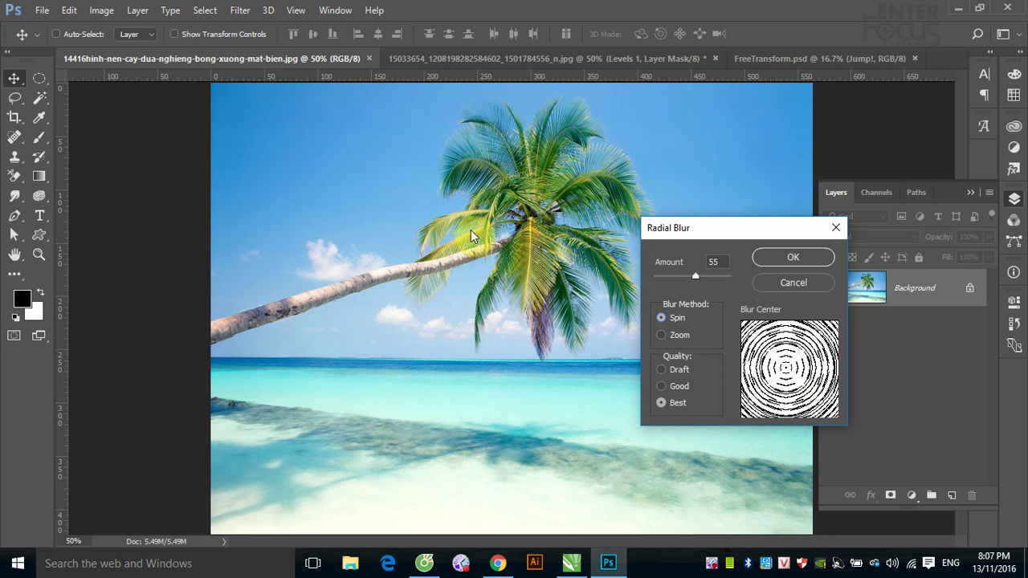
drag(771, 384, 788, 354)
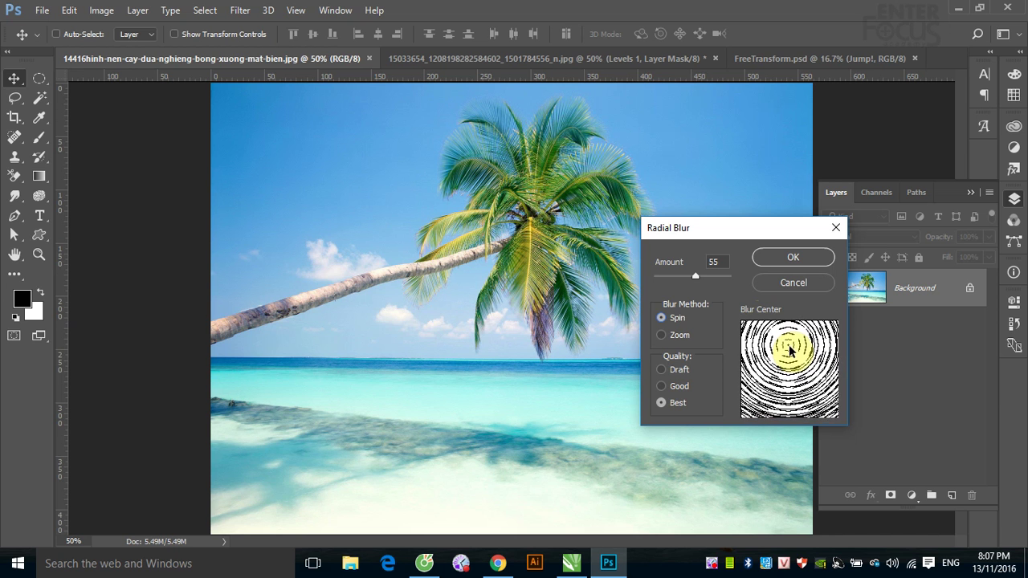
drag(788, 354, 790, 349)
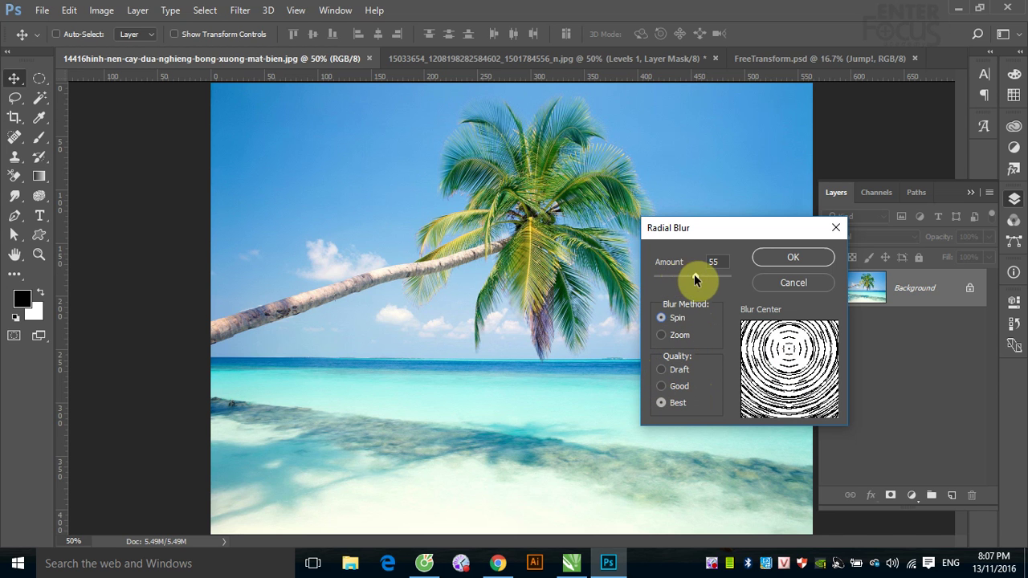
mouse_move(695, 276)
mouse_down()
mouse_move(675, 278)
mouse_move(731, 290)
mouse_up()
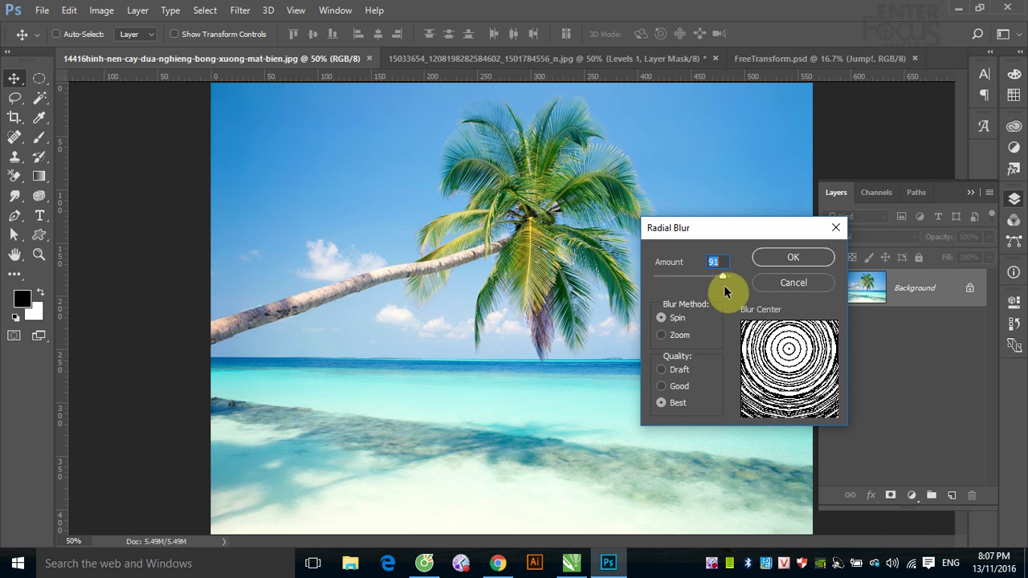
drag(731, 285, 683, 281)
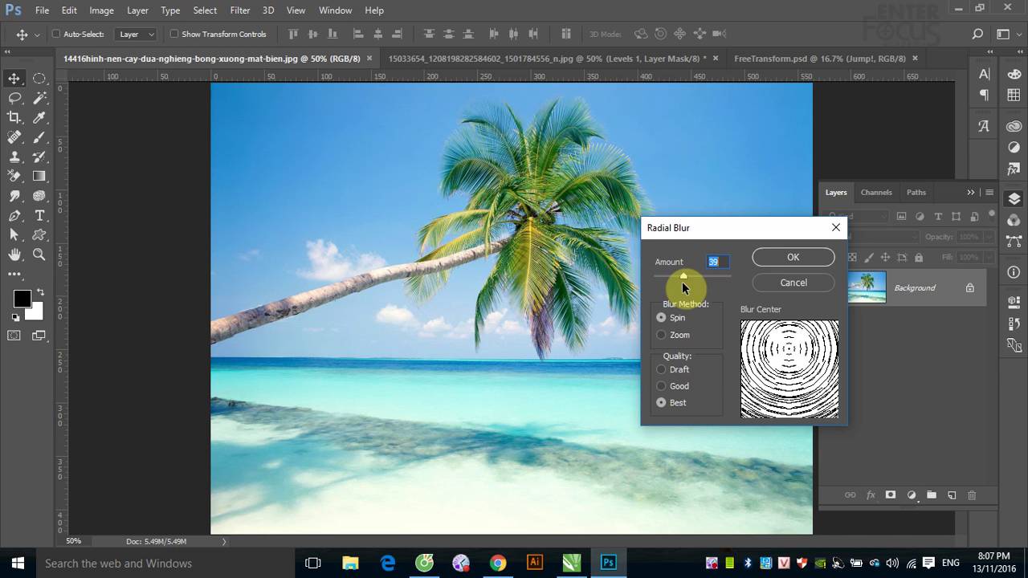
click(794, 259)
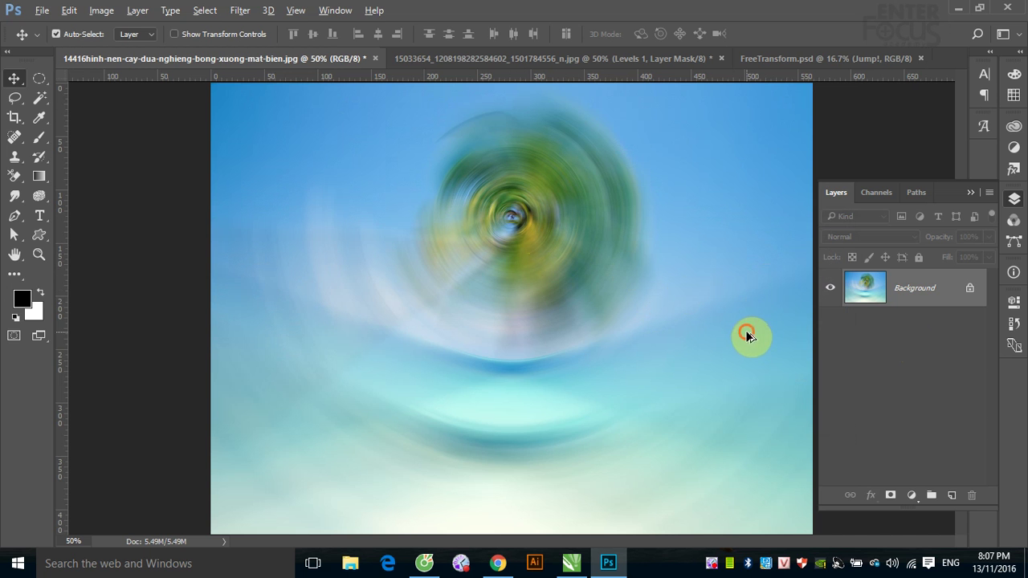
drag(747, 332, 666, 347)
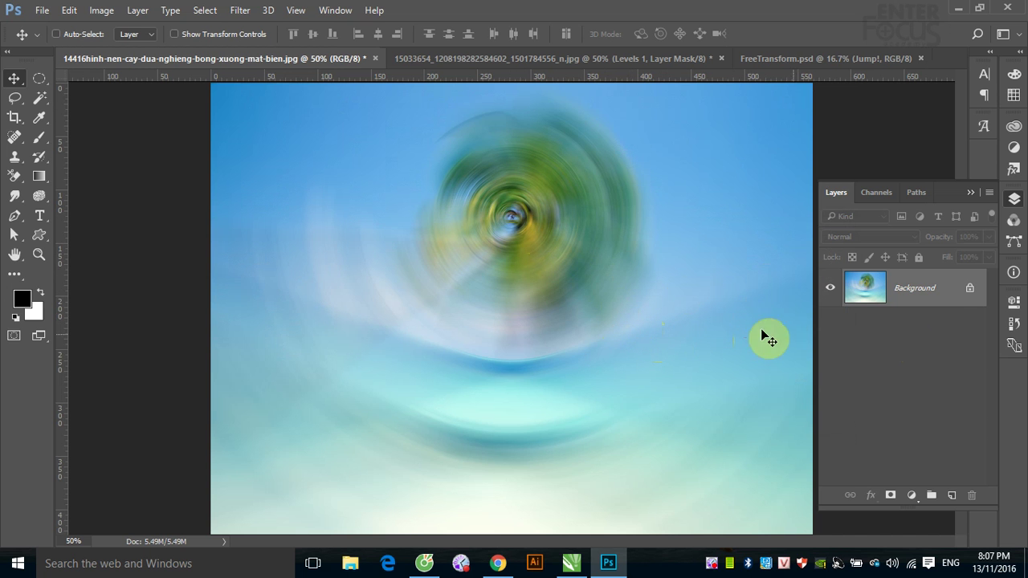
Step: Undo the spin blur, try a lighter Spin Radial Blur at amount 18, then undo it too
key(ctrl+z)
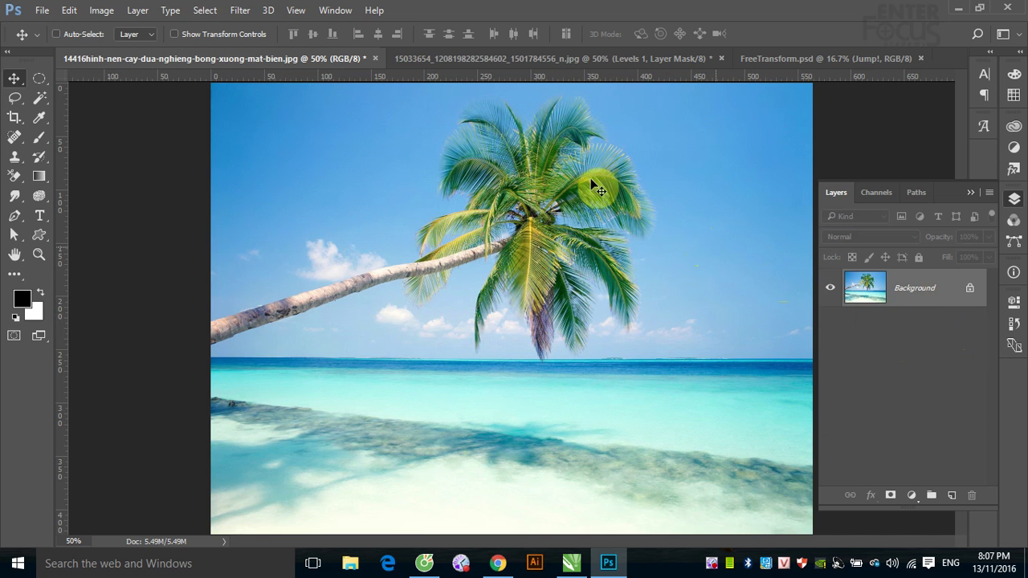
click(240, 11)
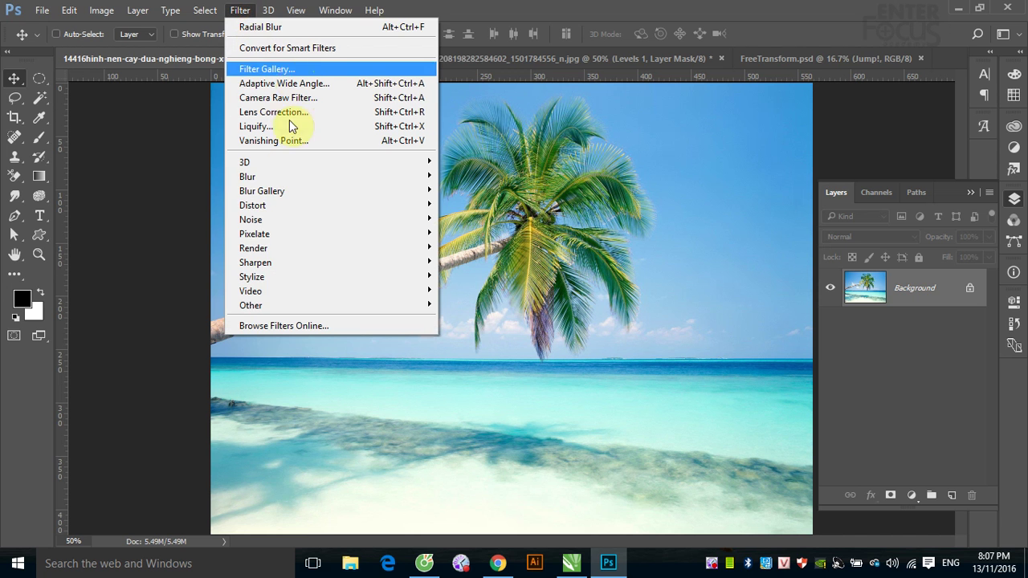
mouse_move(247, 176)
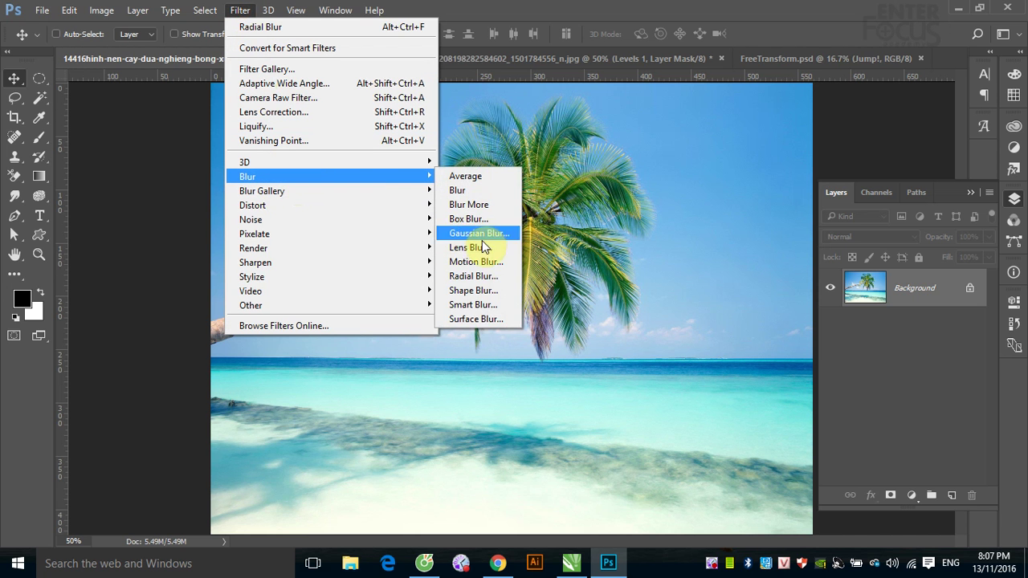
click(478, 276)
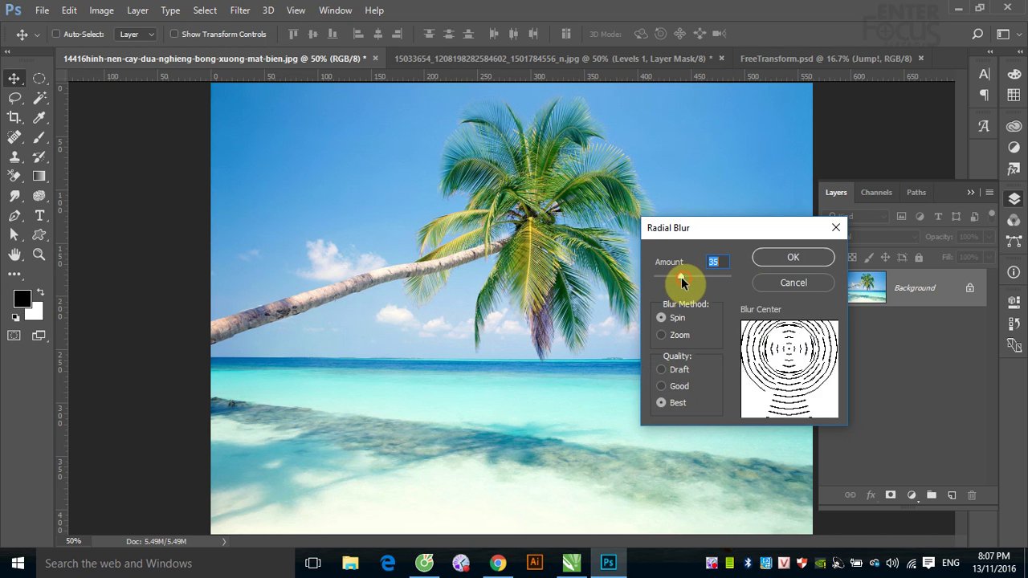
drag(682, 277, 668, 278)
click(819, 257)
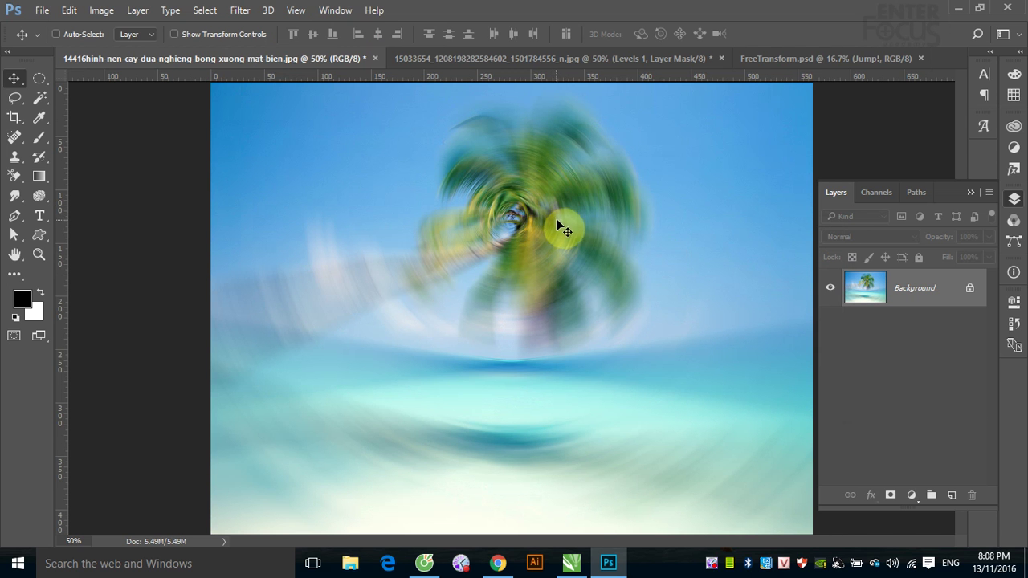
key(ctrl)
key(ctrl+z)
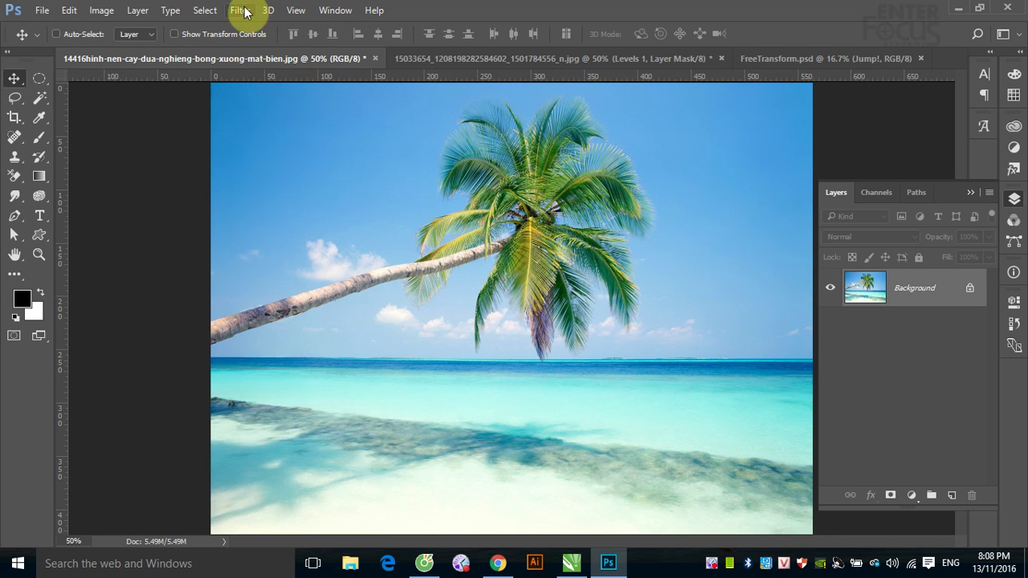
click(241, 11)
mouse_move(248, 177)
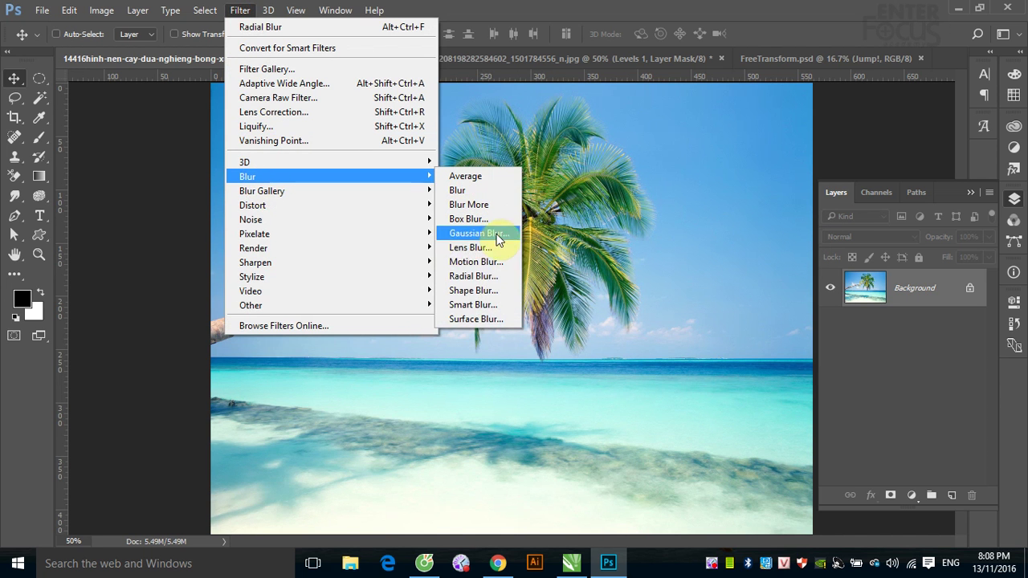
click(474, 276)
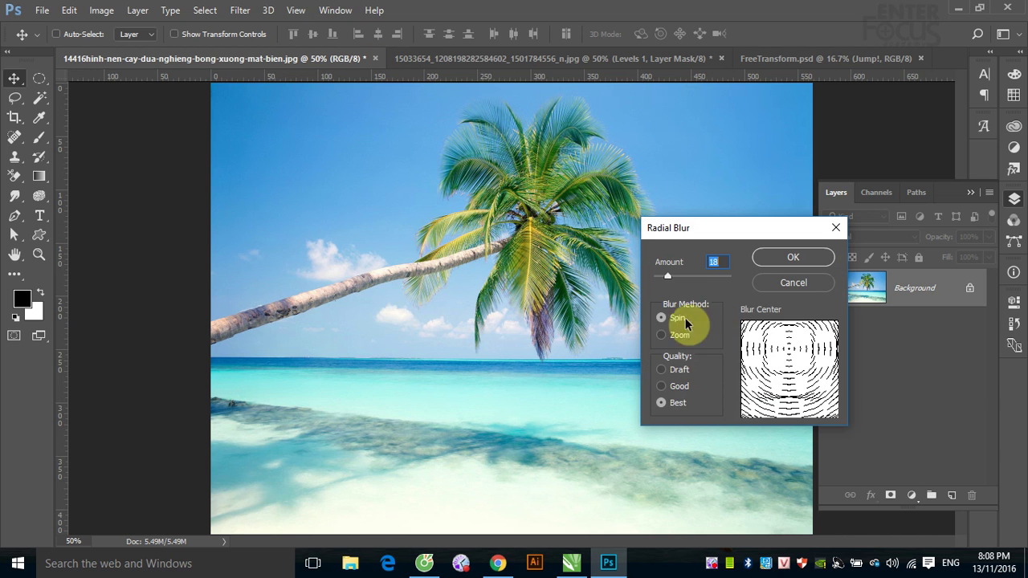
click(663, 335)
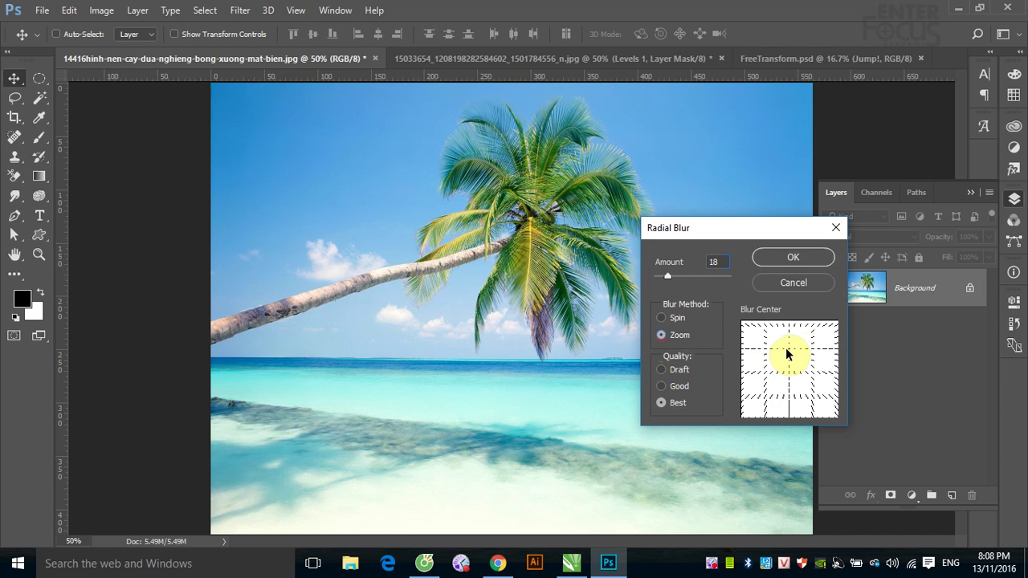
drag(787, 354, 814, 349)
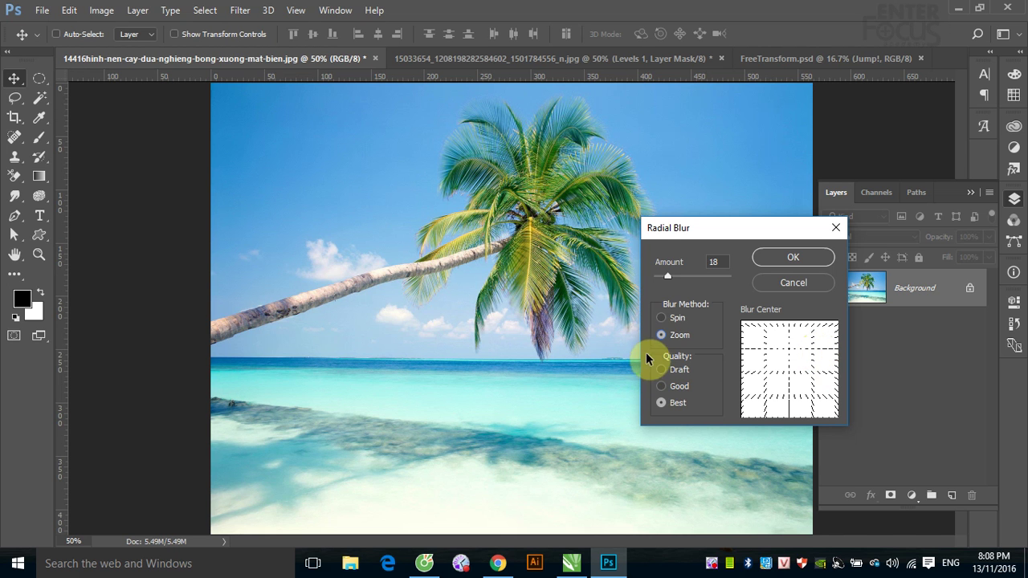
click(810, 259)
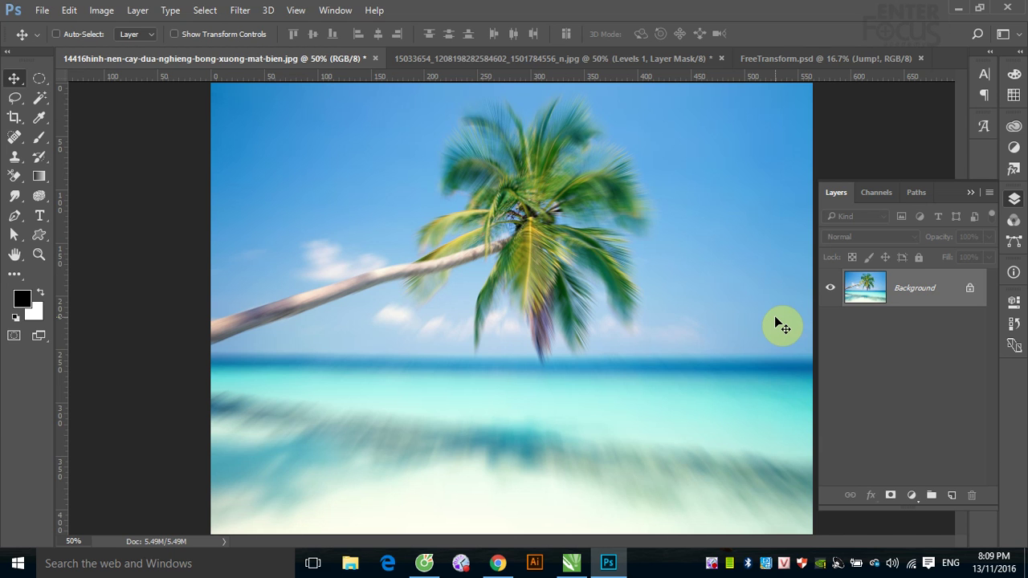
key(ctrl+z)
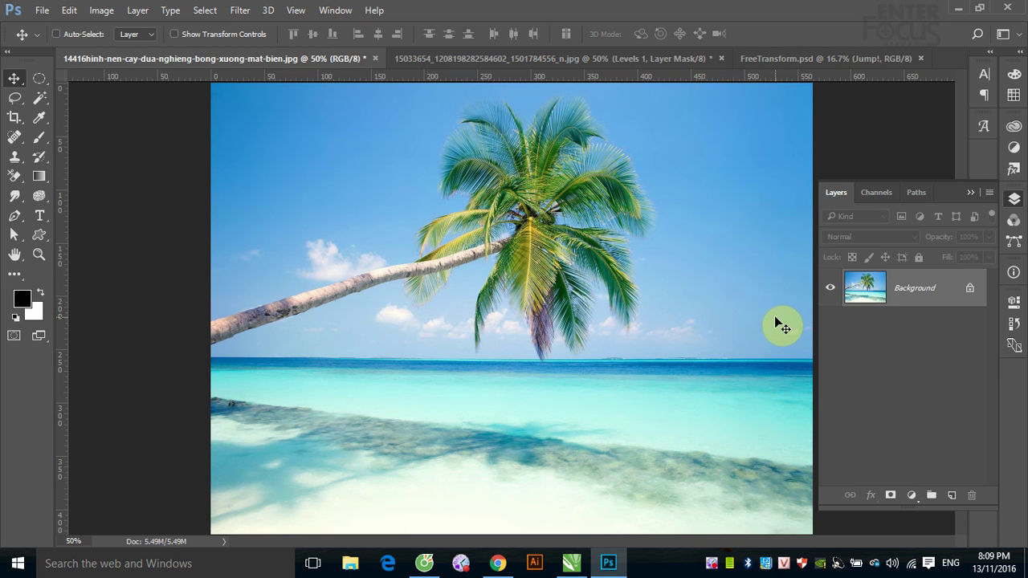
click(238, 10)
mouse_move(330, 177)
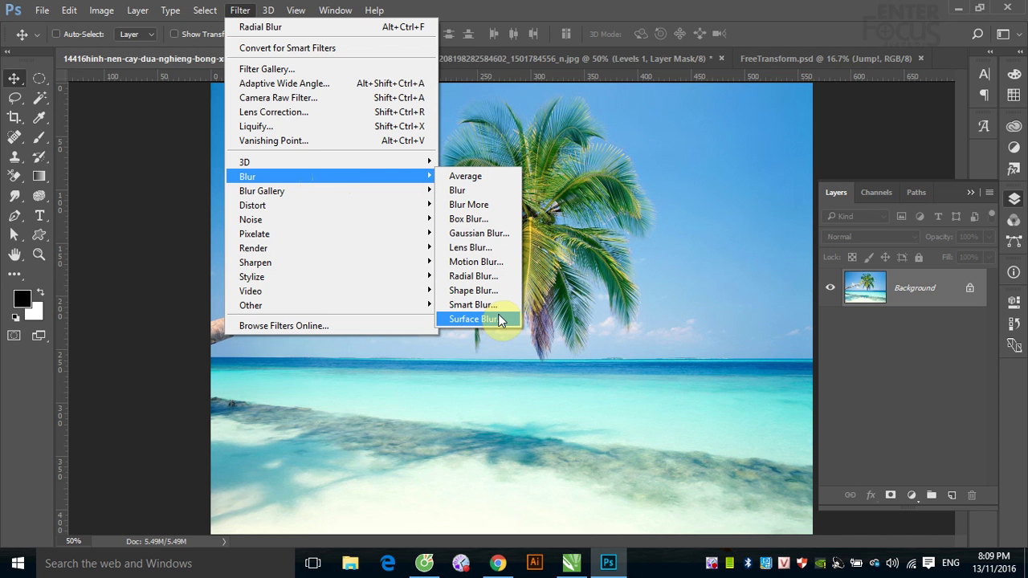
click(81, 24)
click(42, 9)
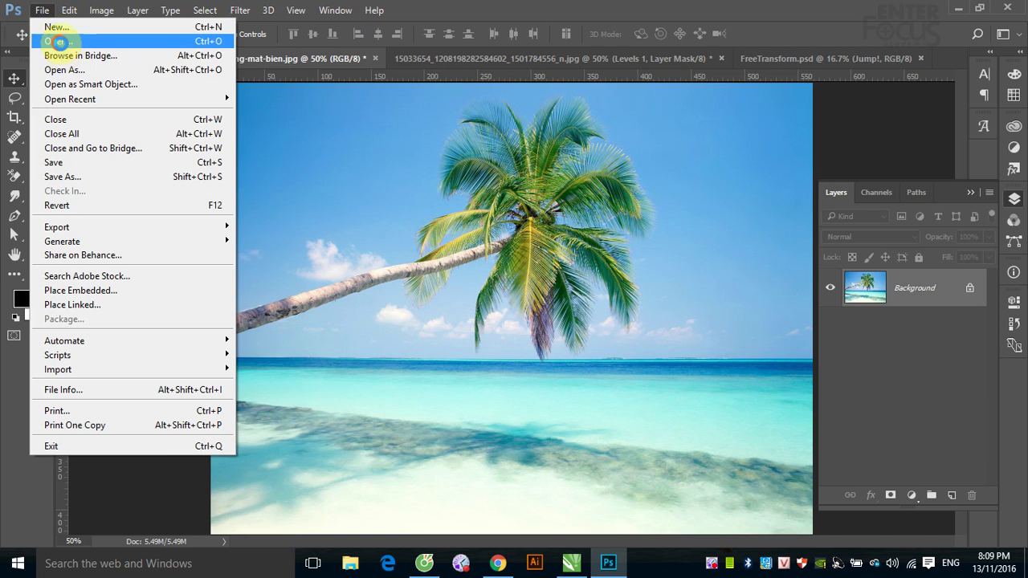
click(59, 41)
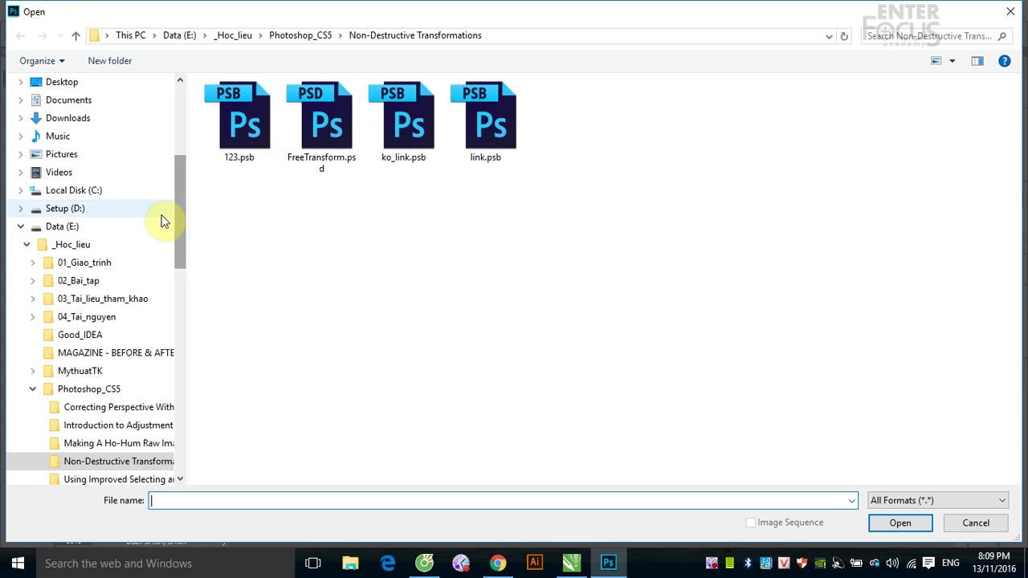
click(72, 209)
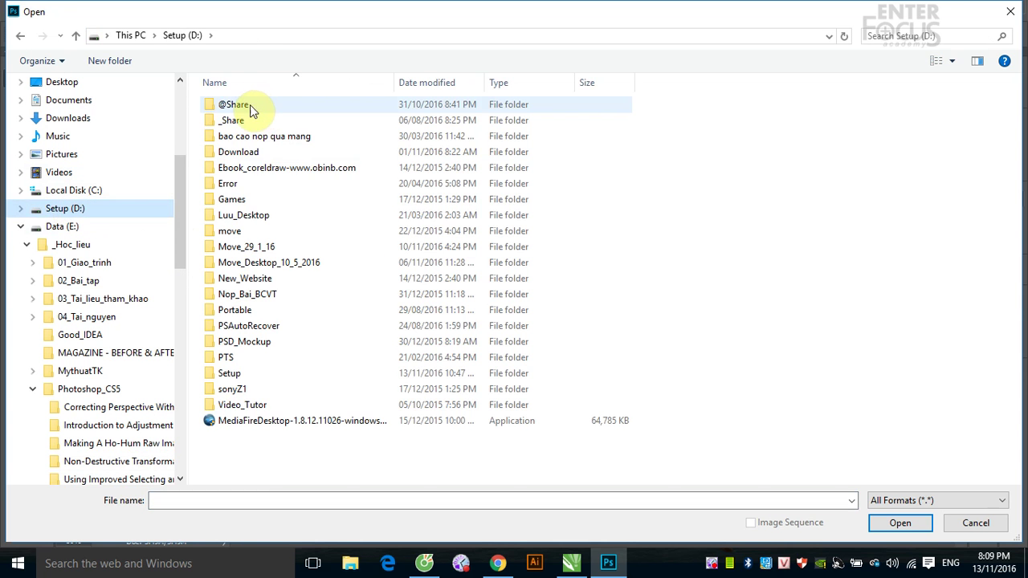
double_click(245, 104)
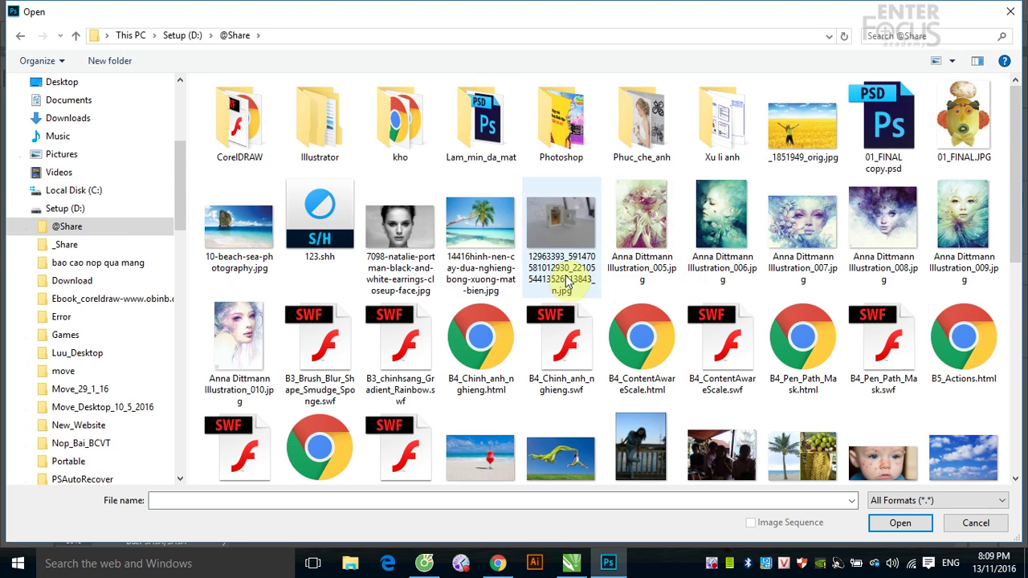
double_click(890, 457)
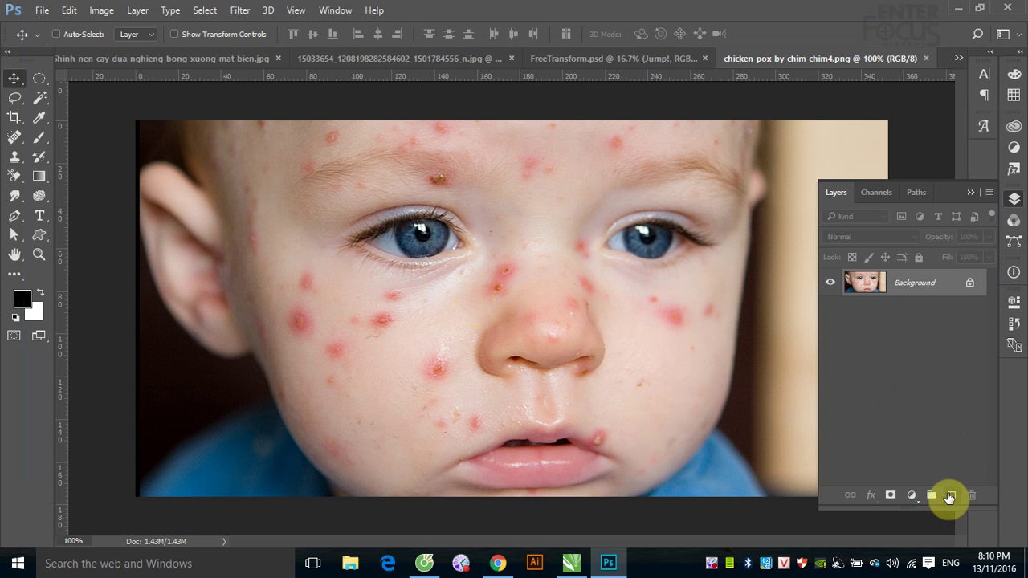
Step: Try and discard a layer mask and an empty layer, then duplicate Background as Layer 1 with Ctrl+J
click(889, 497)
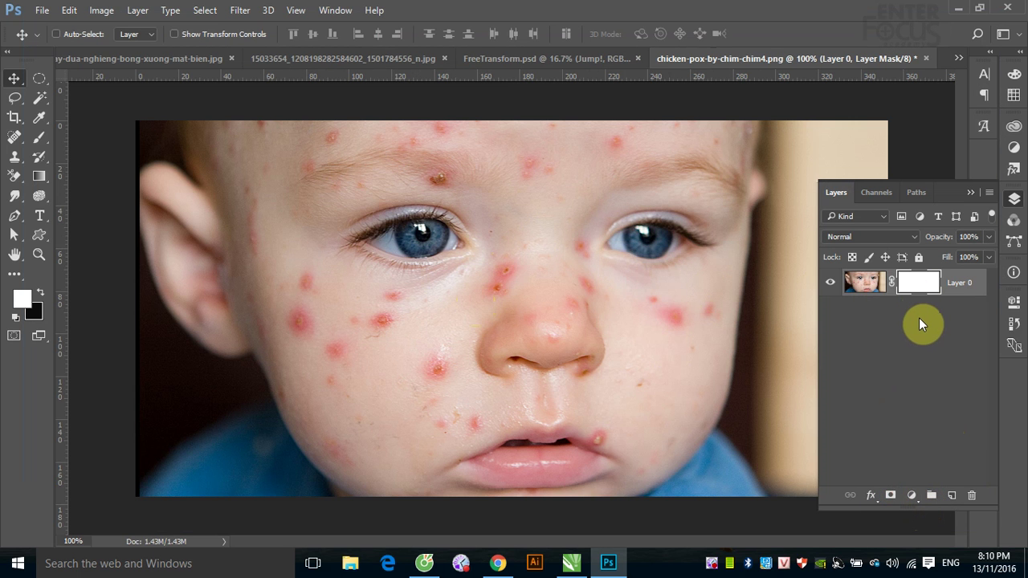
key(ctrl+z)
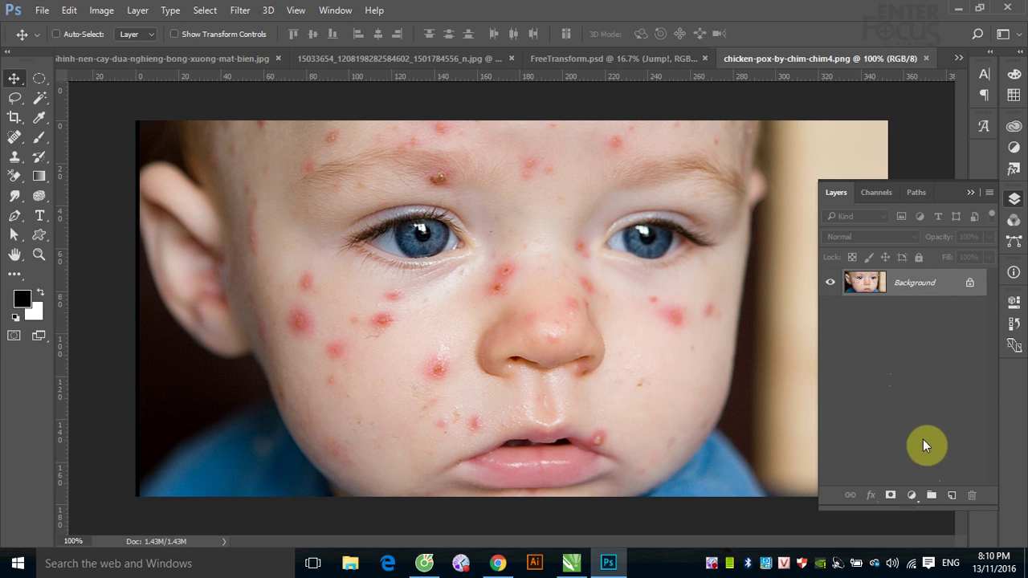
click(951, 500)
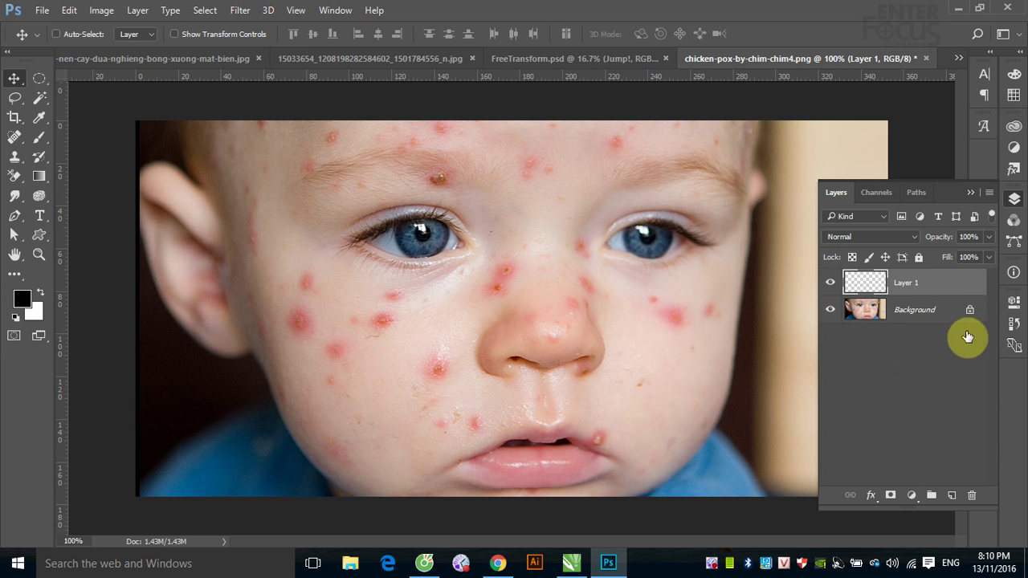
drag(953, 283, 971, 495)
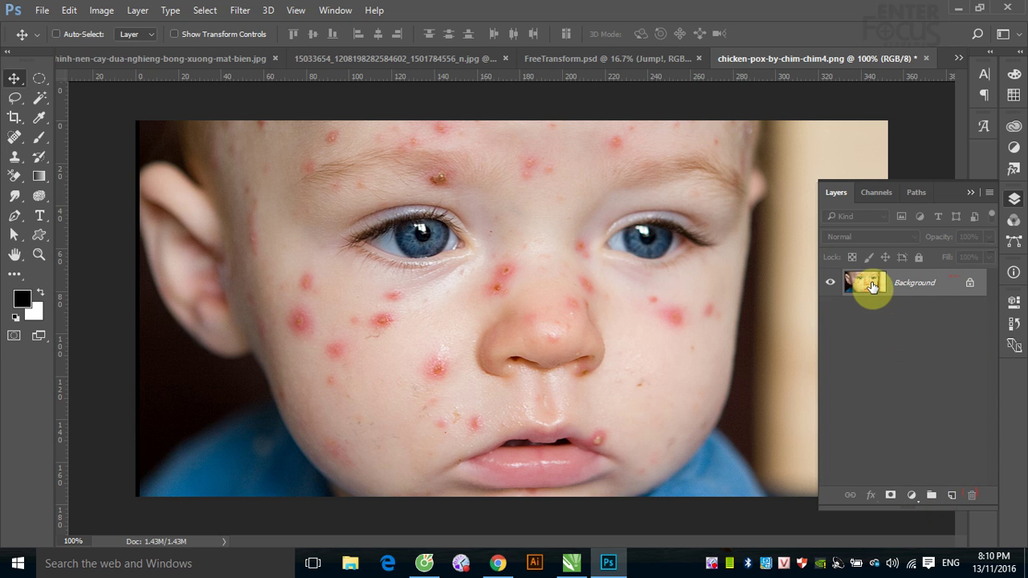
key(ctrl+j)
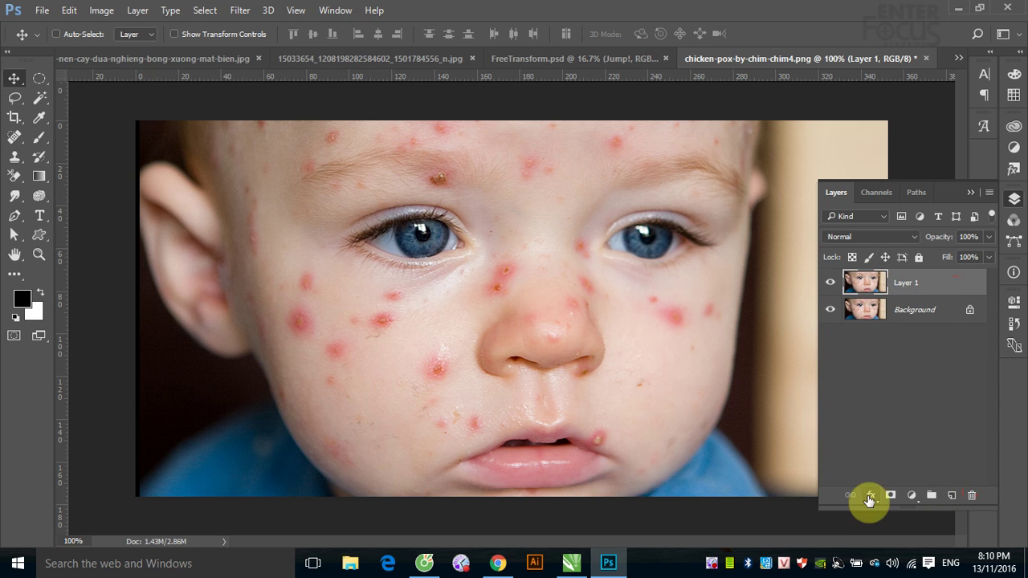
Step: Add a white mask to Layer 1, trial and cancel a Surface Blur, then target the layer's image
click(890, 496)
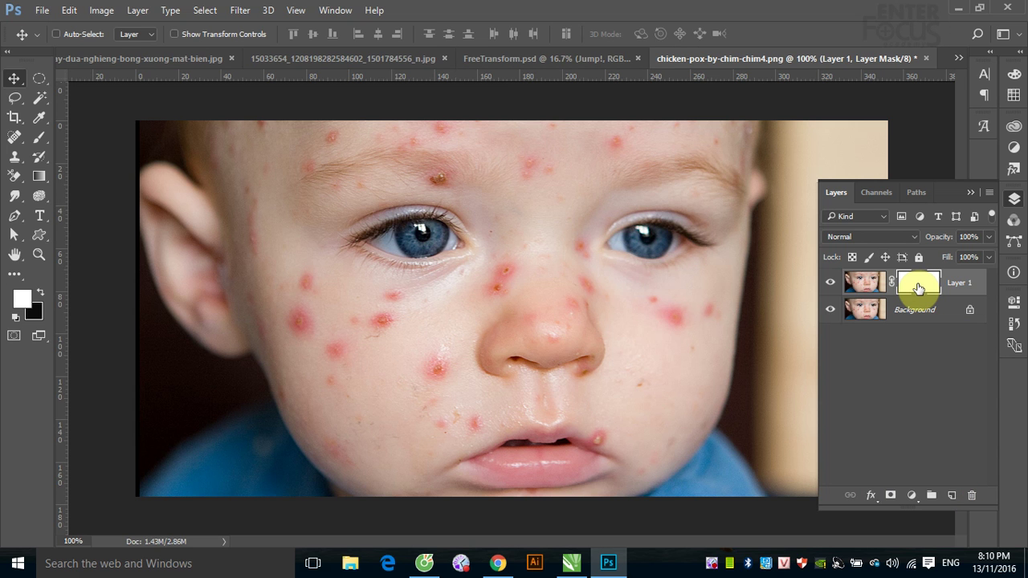
click(240, 9)
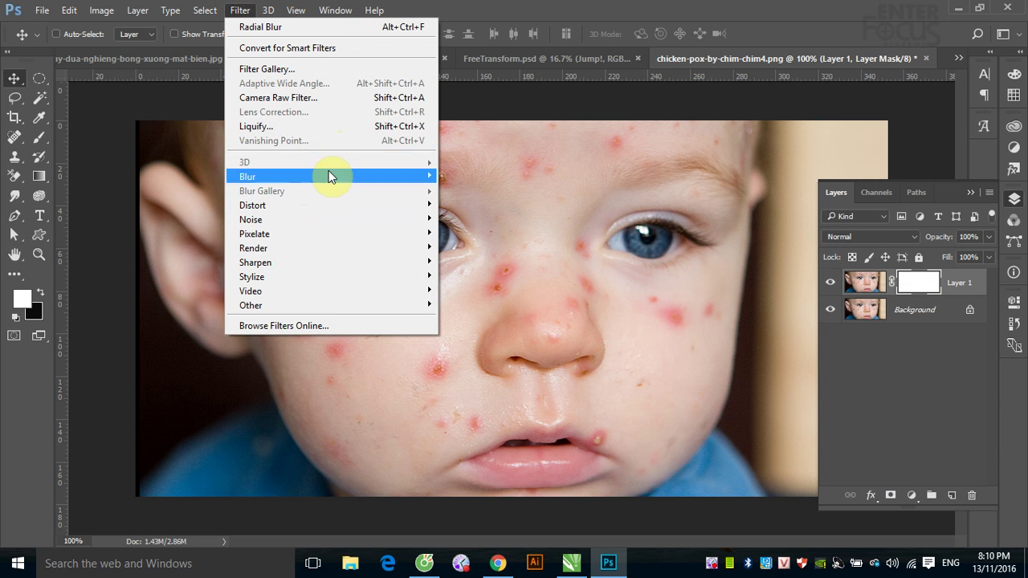
mouse_move(329, 176)
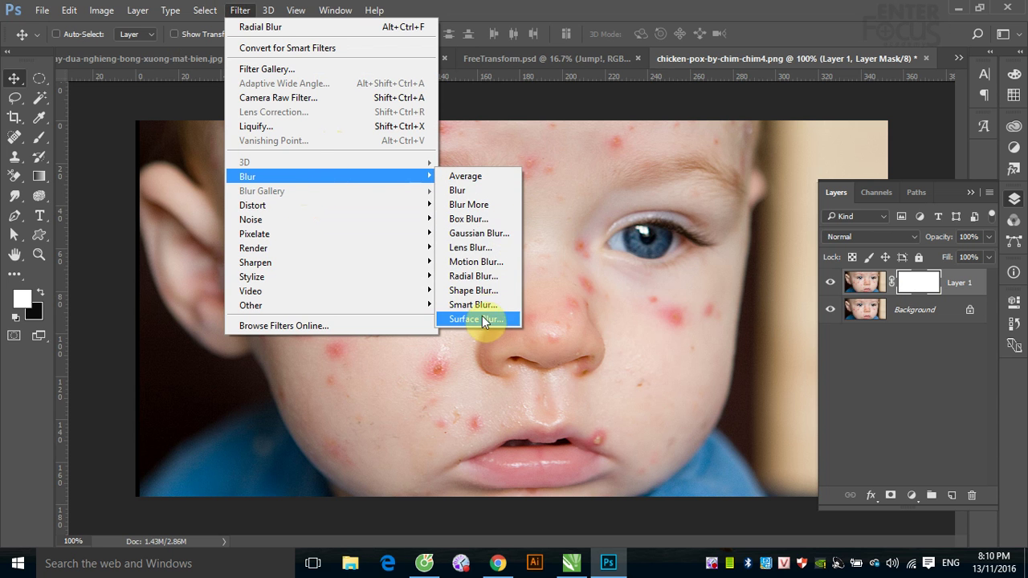
click(482, 319)
drag(476, 91, 624, 147)
drag(564, 383, 599, 382)
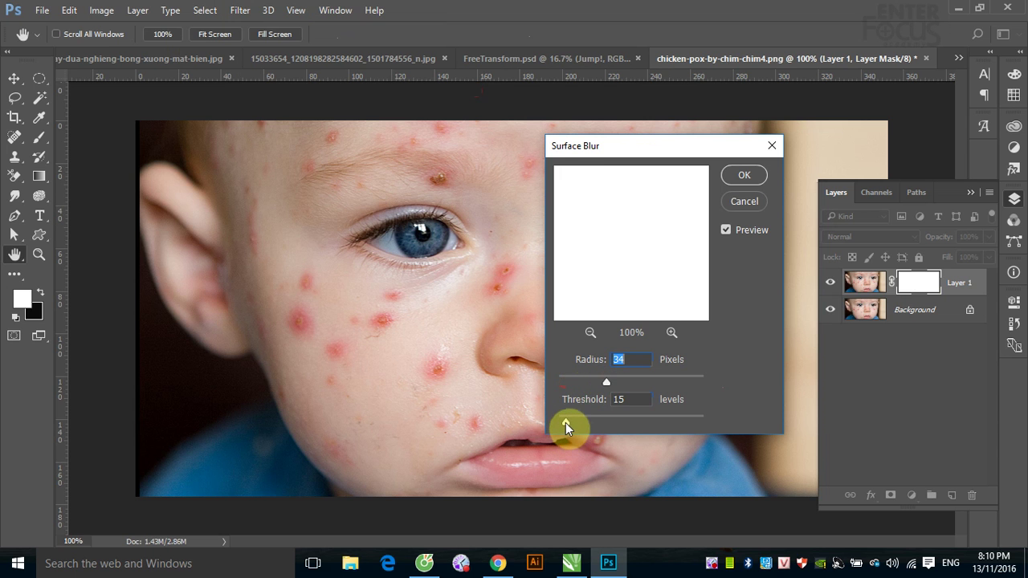
drag(566, 422, 609, 422)
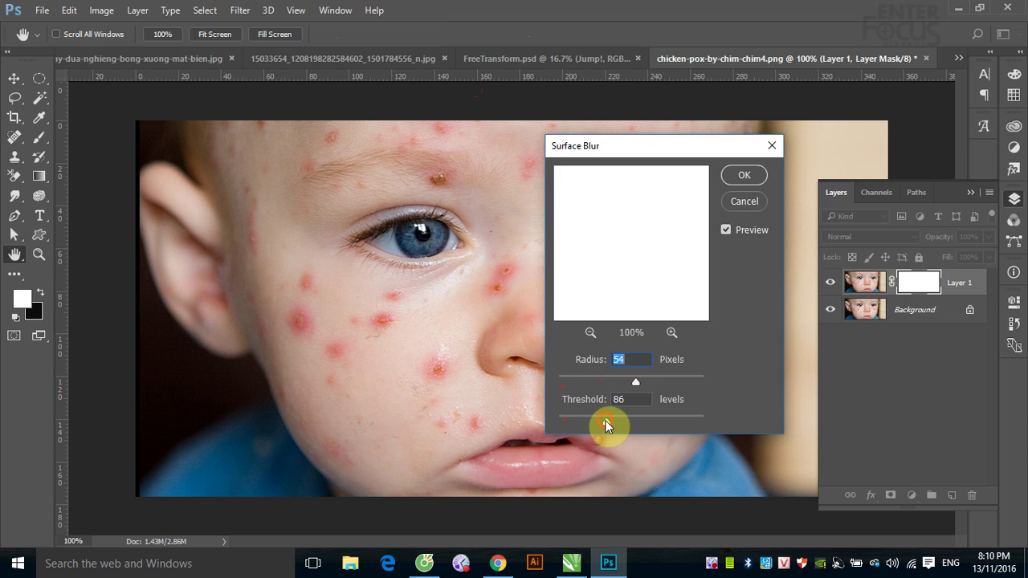
drag(605, 424, 600, 423)
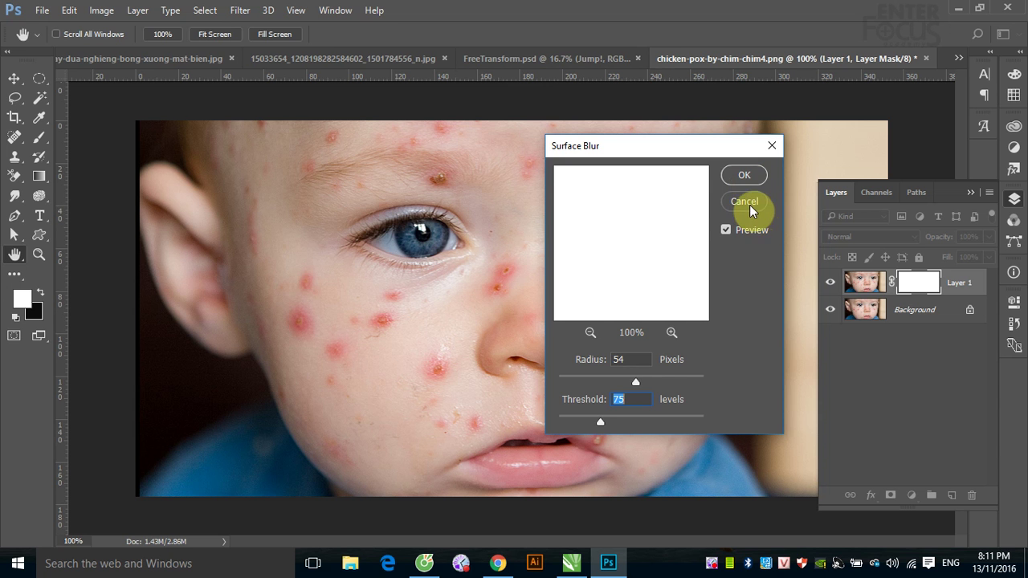
click(748, 201)
click(865, 282)
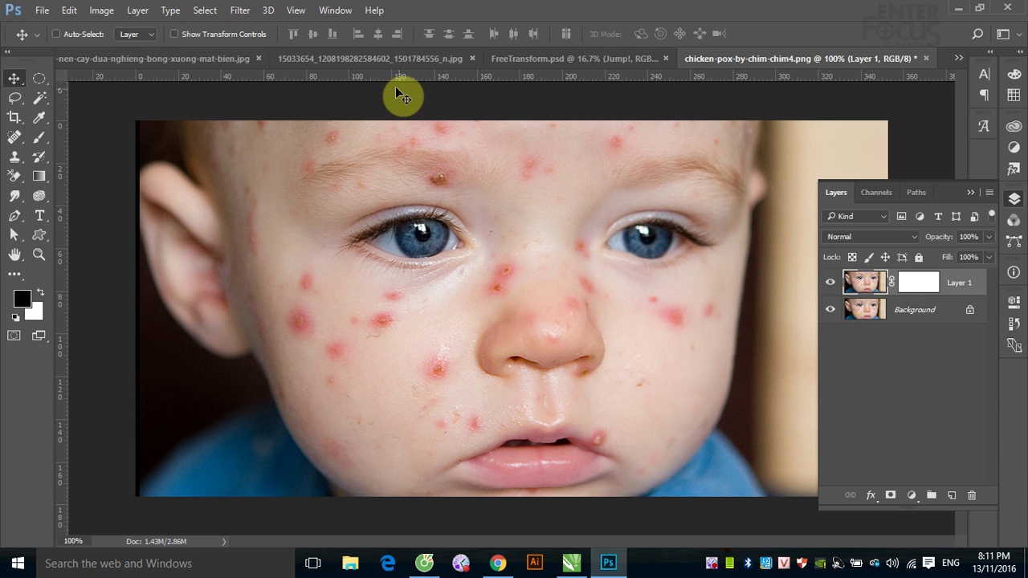
Step: Apply Surface Blur with radius 8 and threshold 205 to Layer 1, then target its mask
click(239, 12)
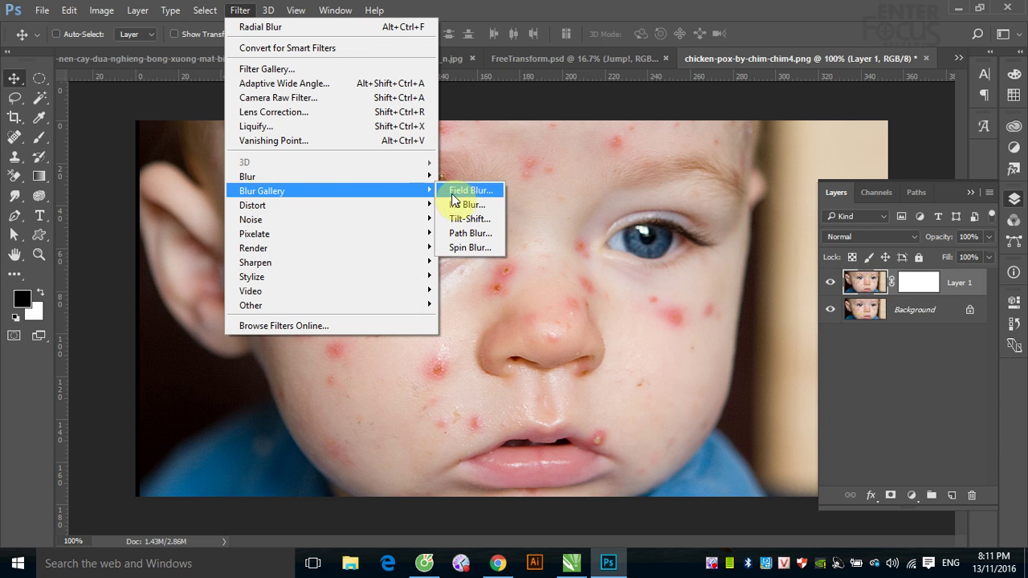
mouse_move(247, 177)
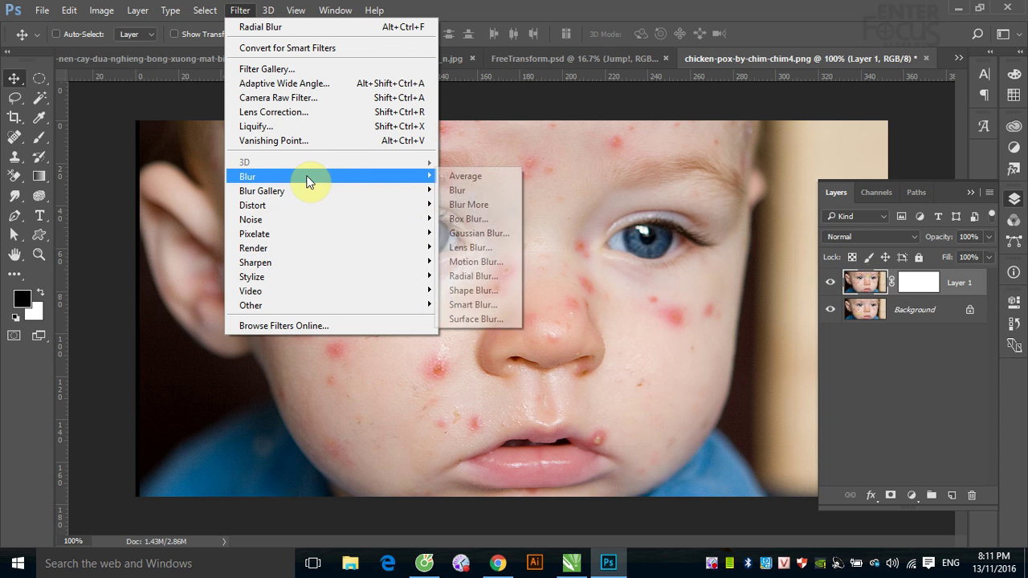
click(474, 319)
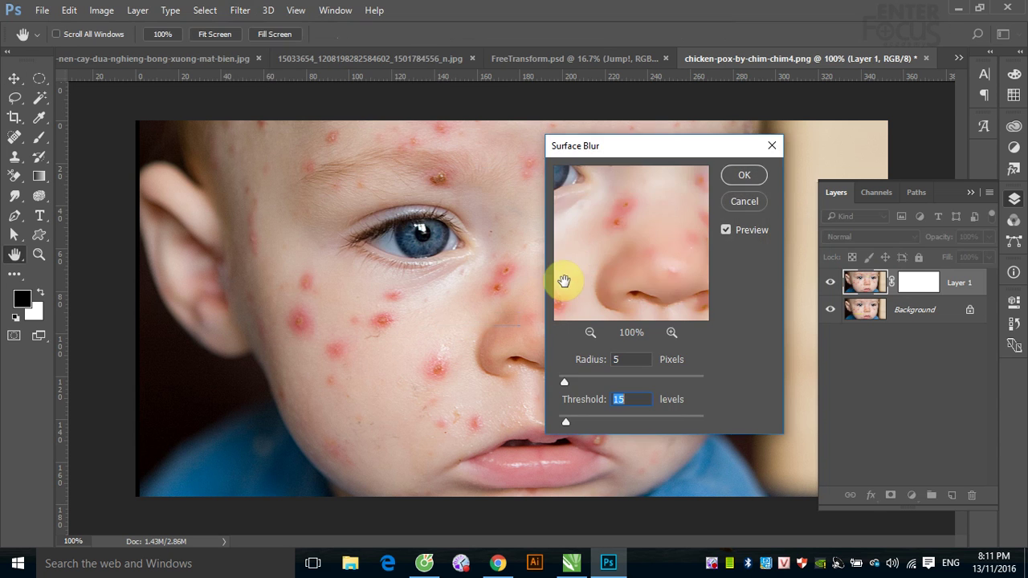
drag(564, 383, 595, 383)
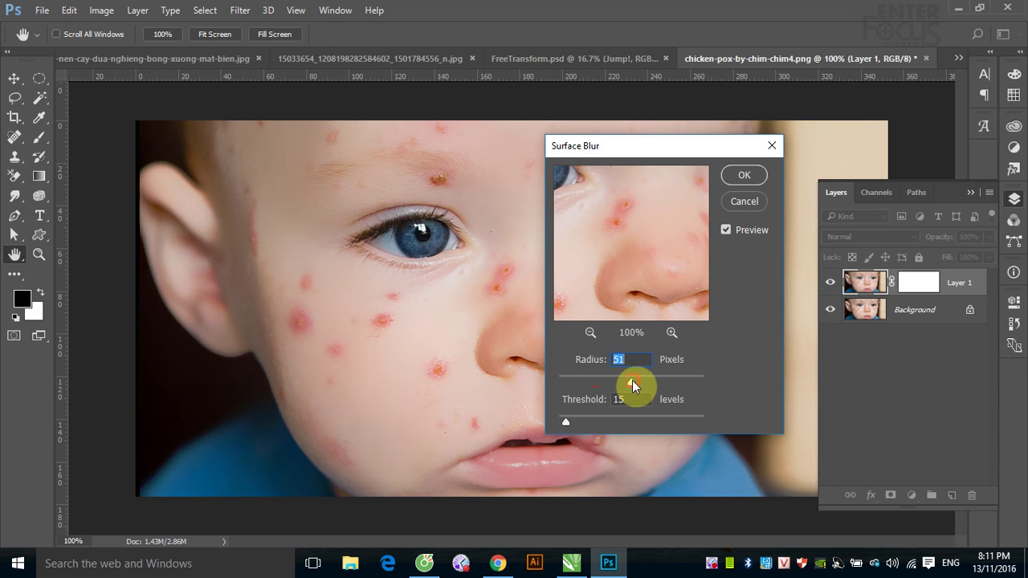
drag(632, 380, 647, 382)
drag(565, 422, 641, 422)
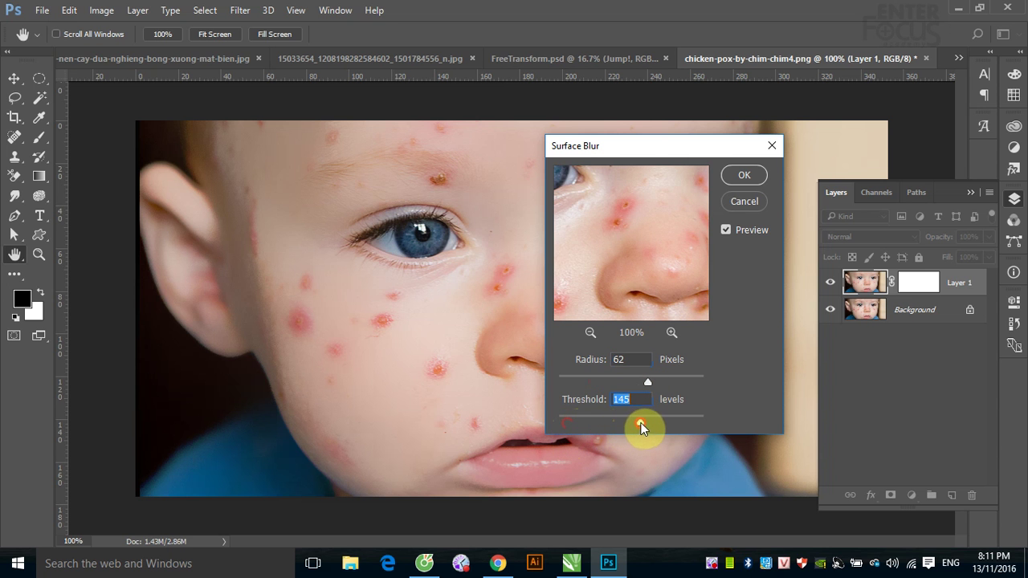
mouse_move(646, 380)
mouse_down()
mouse_move(557, 382)
mouse_move(568, 382)
mouse_up()
click(558, 380)
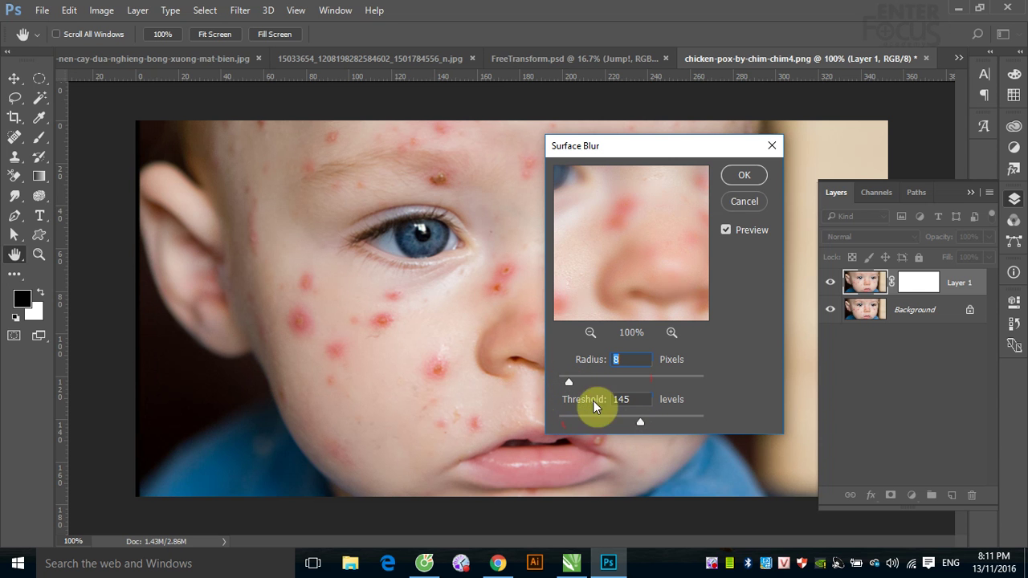
drag(642, 421, 675, 422)
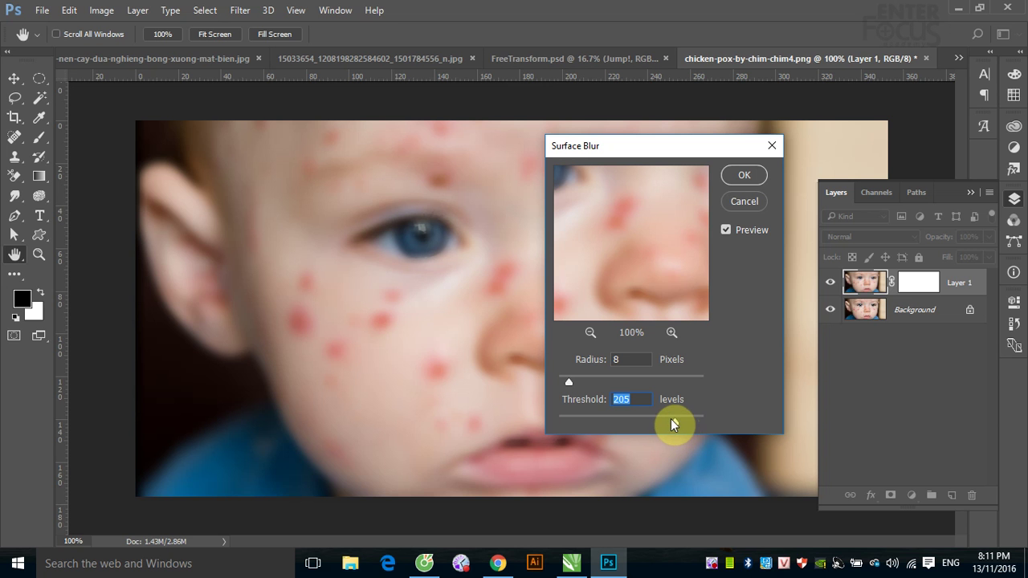
click(742, 174)
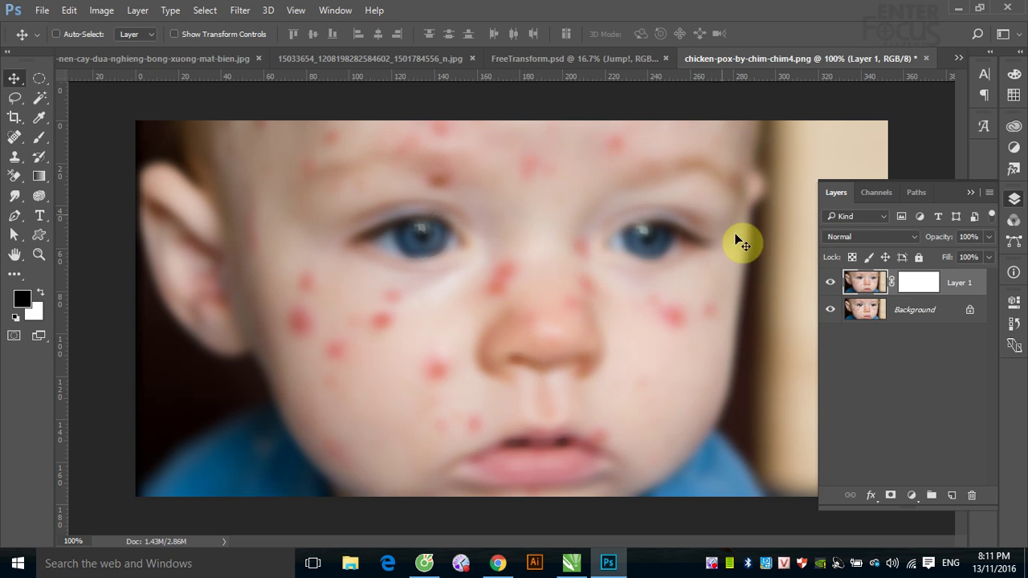
click(920, 282)
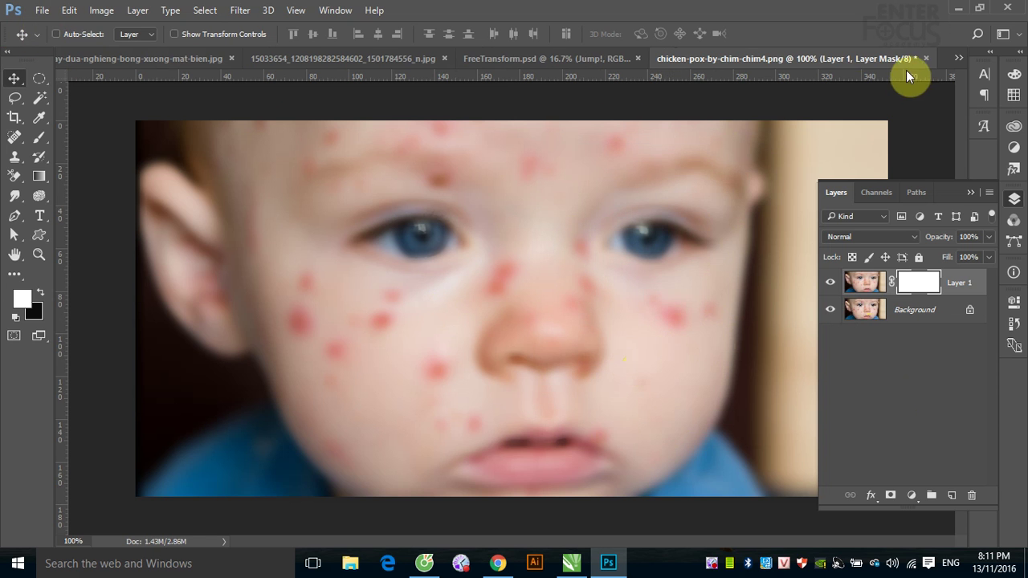
key(ctrl+w)
click(535, 225)
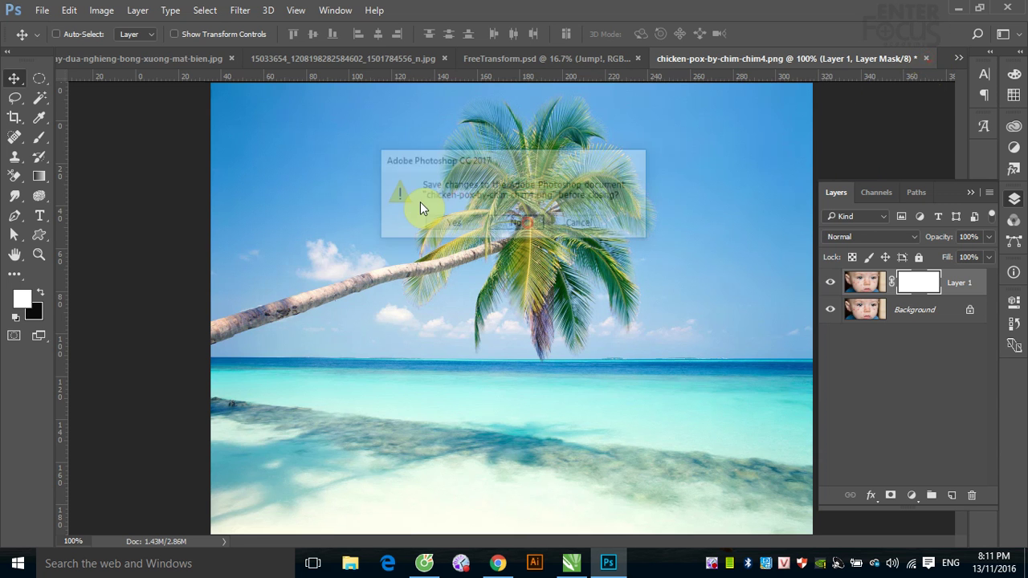
click(42, 9)
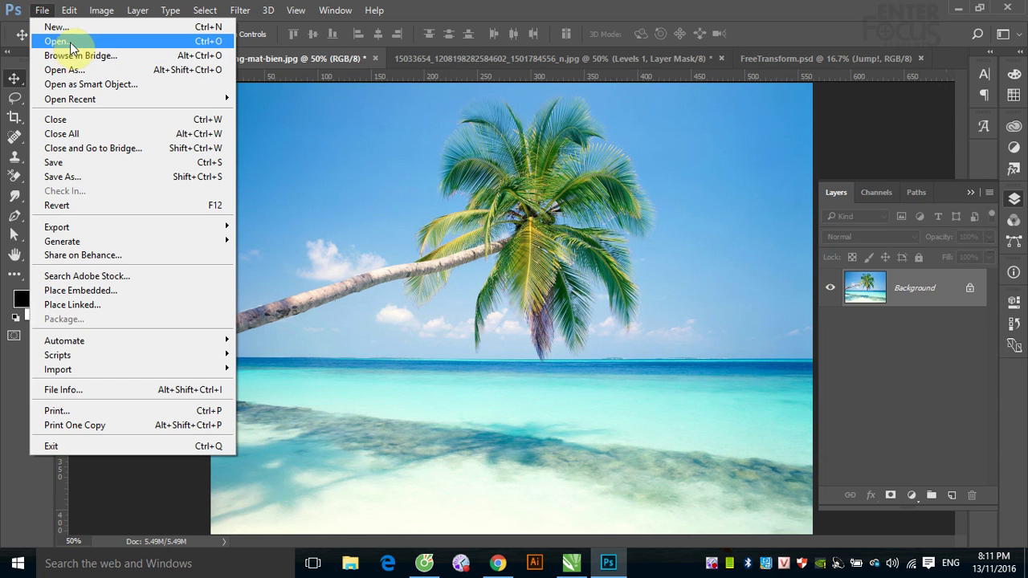
click(65, 35)
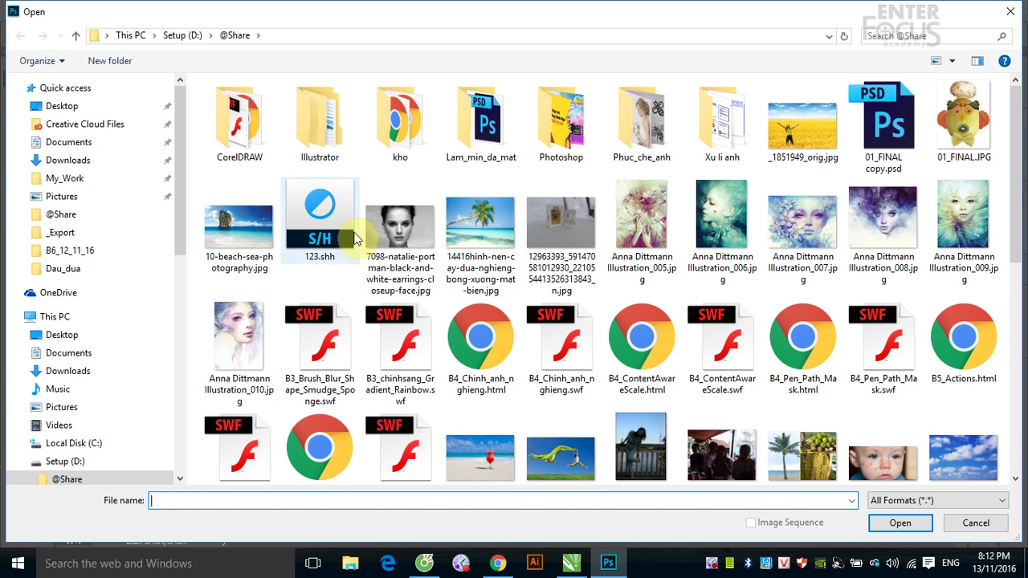
scroll(707, 320, down, 2)
scroll(707, 319, down, 3)
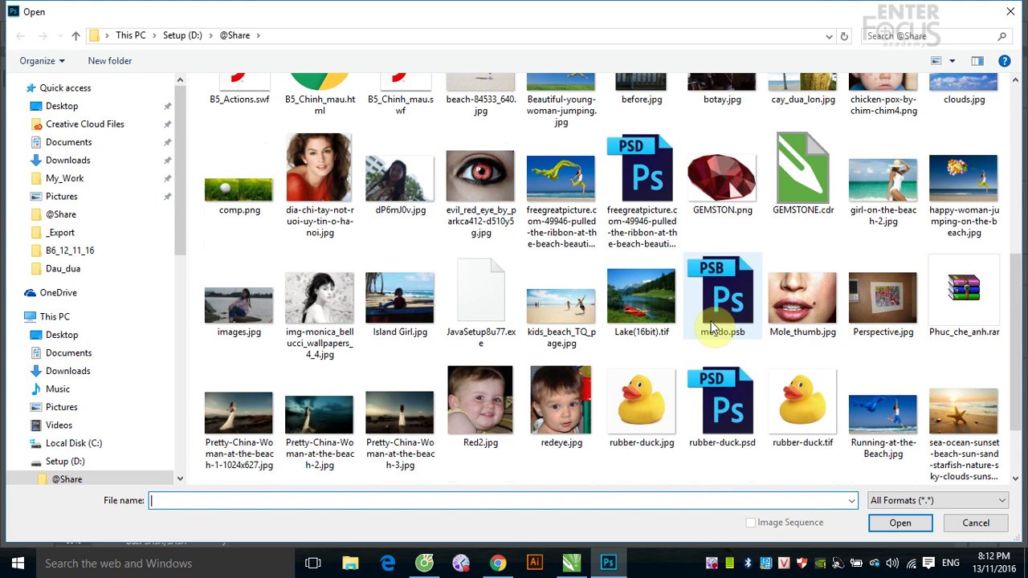
scroll(592, 367, down, 2)
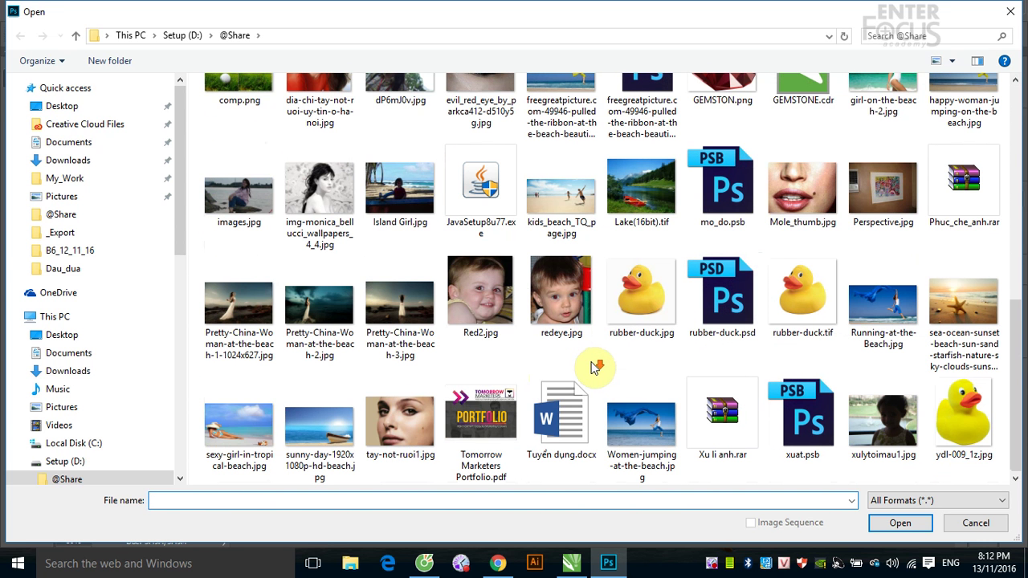
click(419, 430)
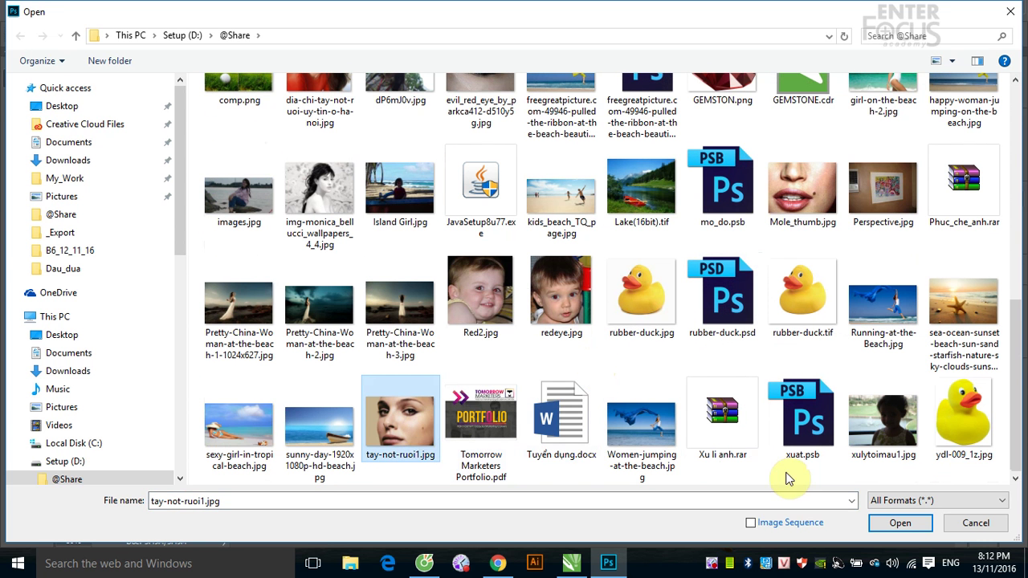
click(813, 205)
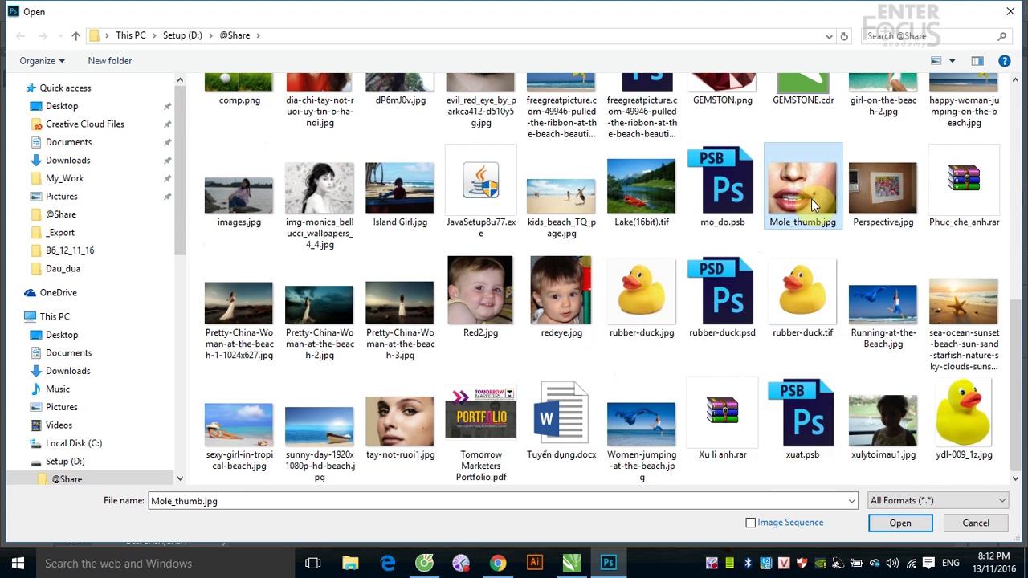
click(898, 521)
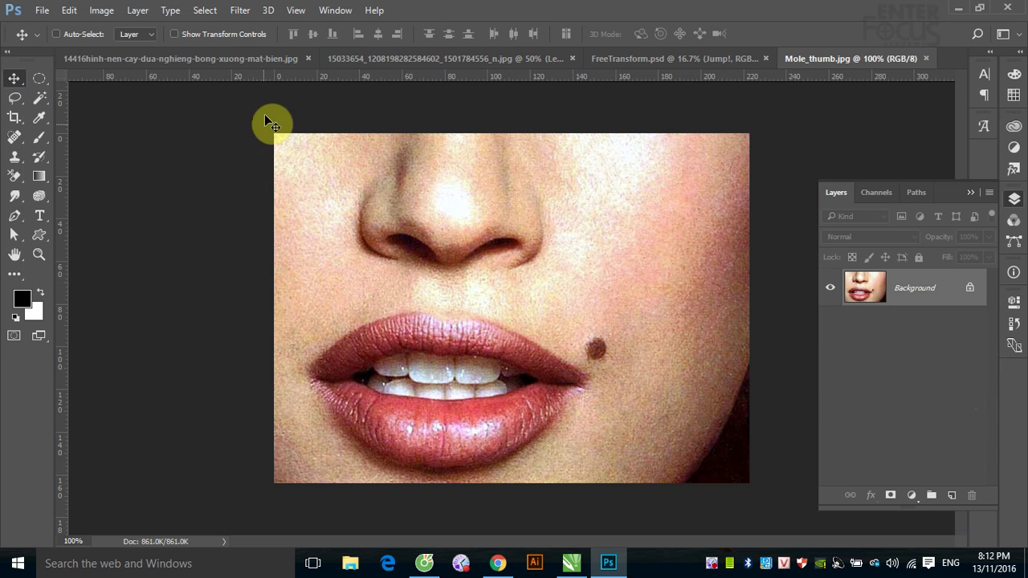
click(240, 9)
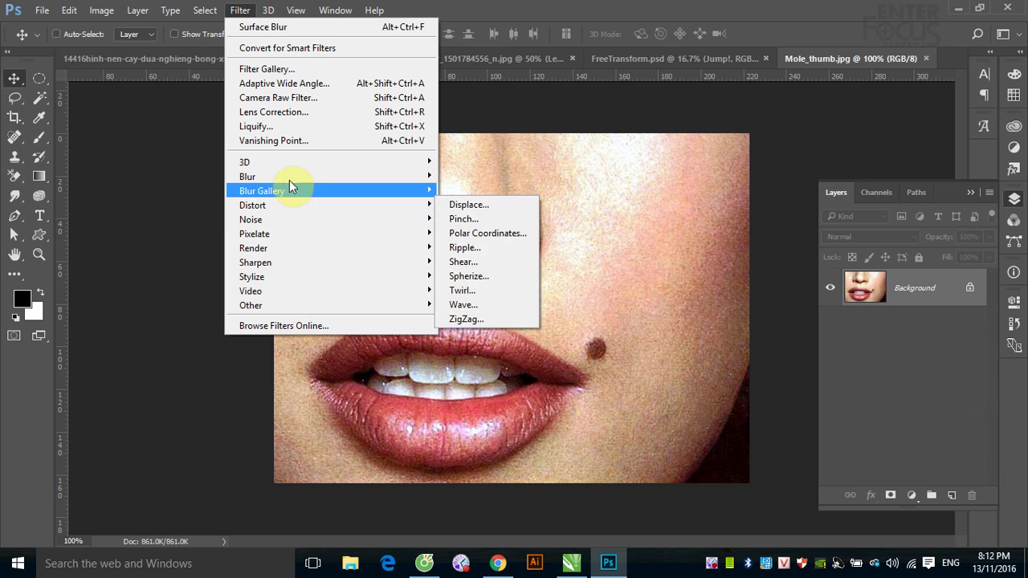
Step: Try Surface Blur settings on the lips photo, with threshold around 41 and radius 8
mouse_move(248, 177)
click(475, 320)
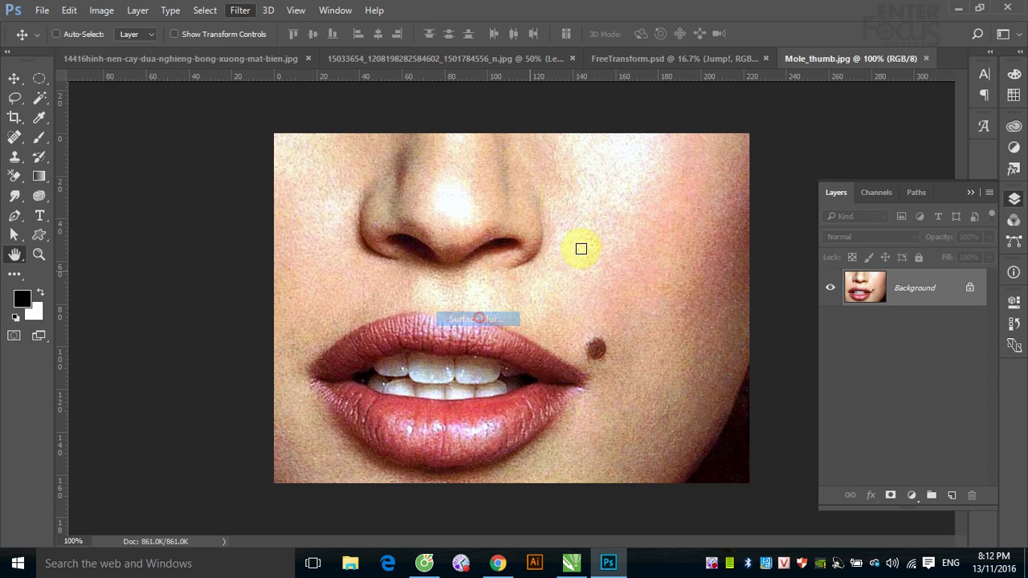
drag(618, 165, 724, 173)
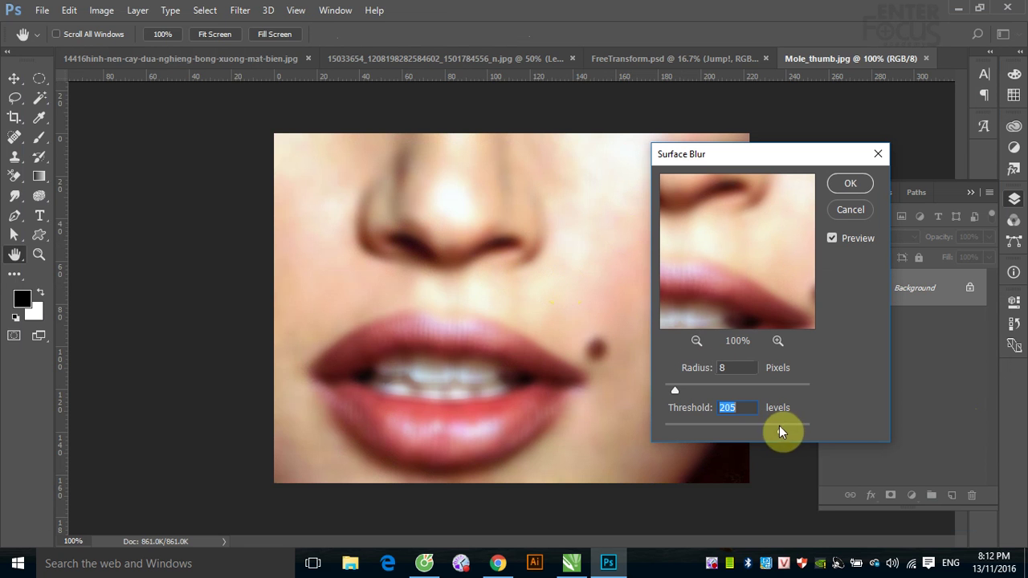
drag(779, 431, 770, 434)
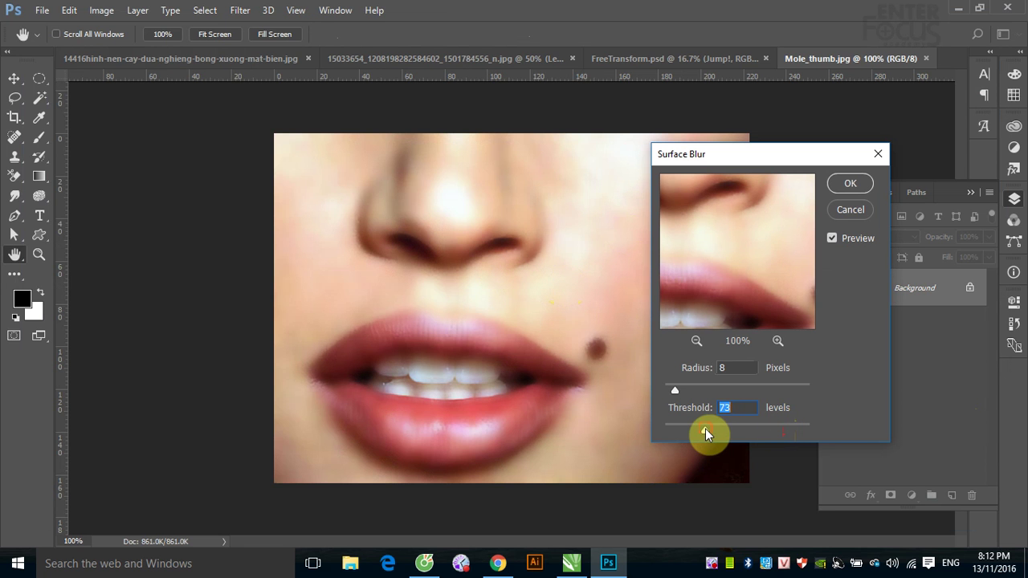
mouse_move(705, 428)
mouse_down()
mouse_move(679, 429)
mouse_move(687, 430)
mouse_up()
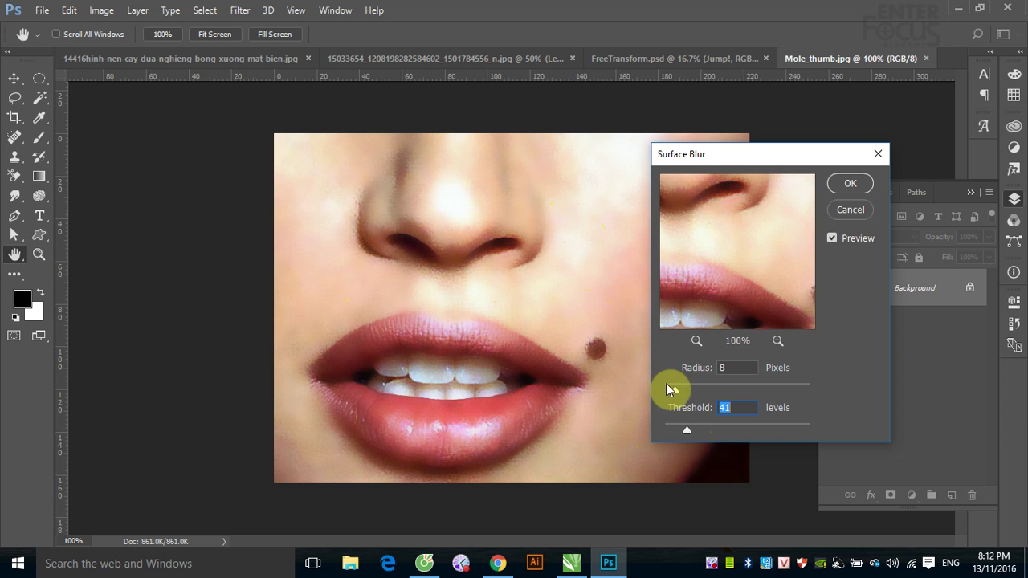
mouse_move(674, 391)
mouse_down()
mouse_move(727, 390)
mouse_move(669, 390)
mouse_up()
drag(669, 390, 676, 392)
Step: Try threshold 51 with a stronger radius, then cancel the Surface Blur unapplied
drag(689, 430, 692, 429)
click(674, 392)
drag(674, 391, 671, 394)
drag(689, 427, 709, 432)
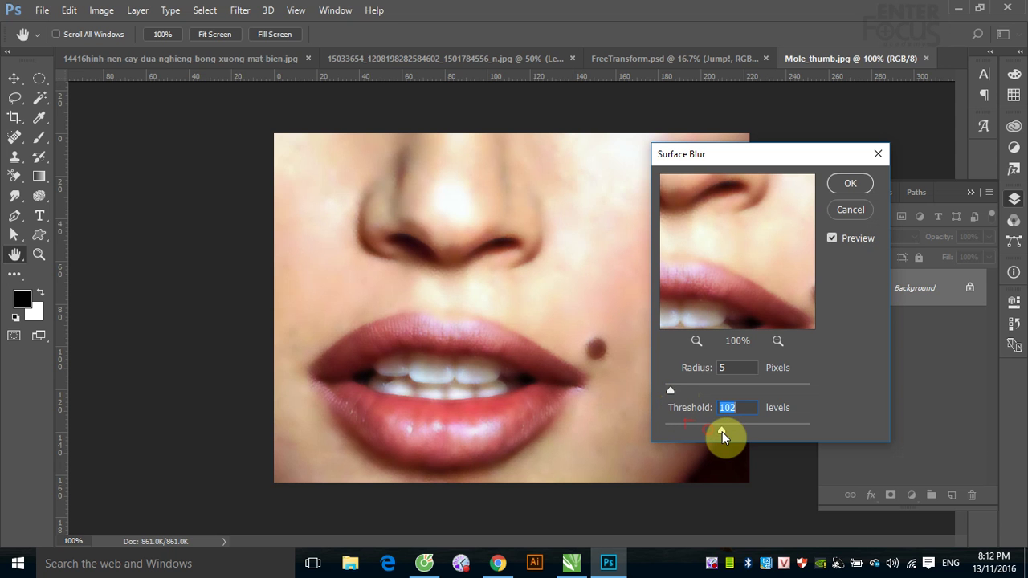
drag(722, 431, 693, 431)
drag(672, 392, 682, 393)
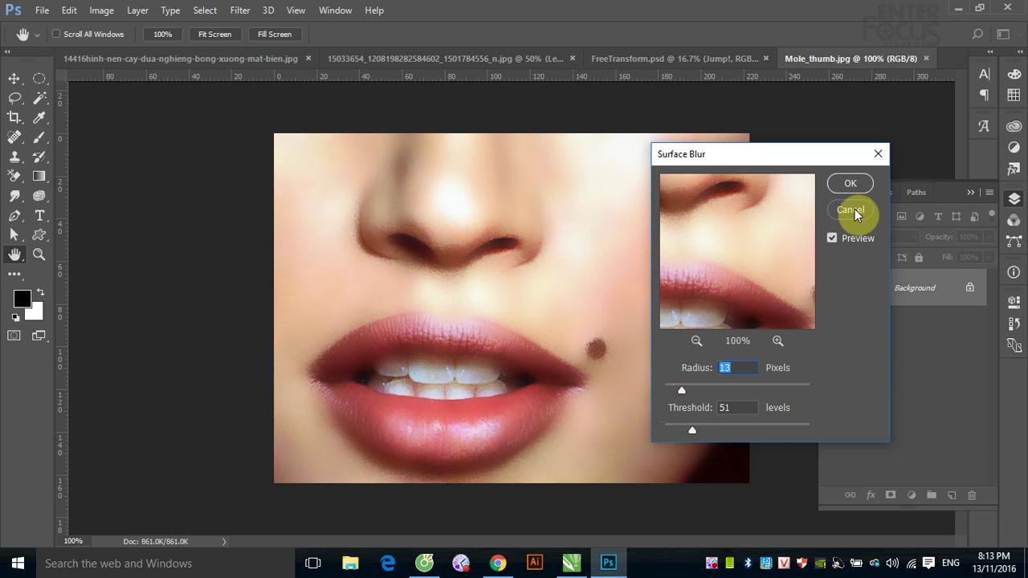
click(850, 183)
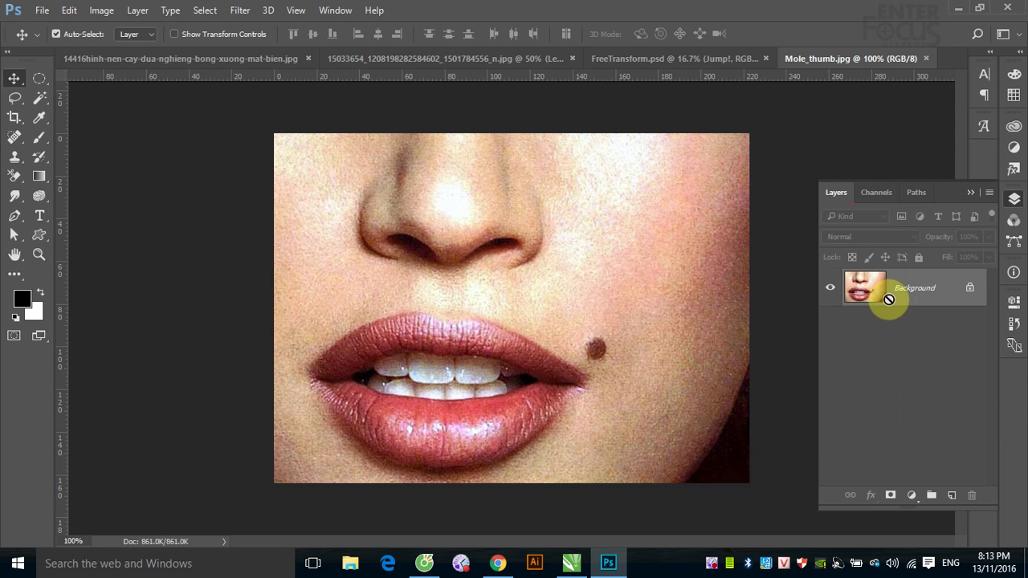
Step: Duplicate the photo to Layer 1 and give it a Surface Blur with radius 13, threshold 146
key(ctrl+j)
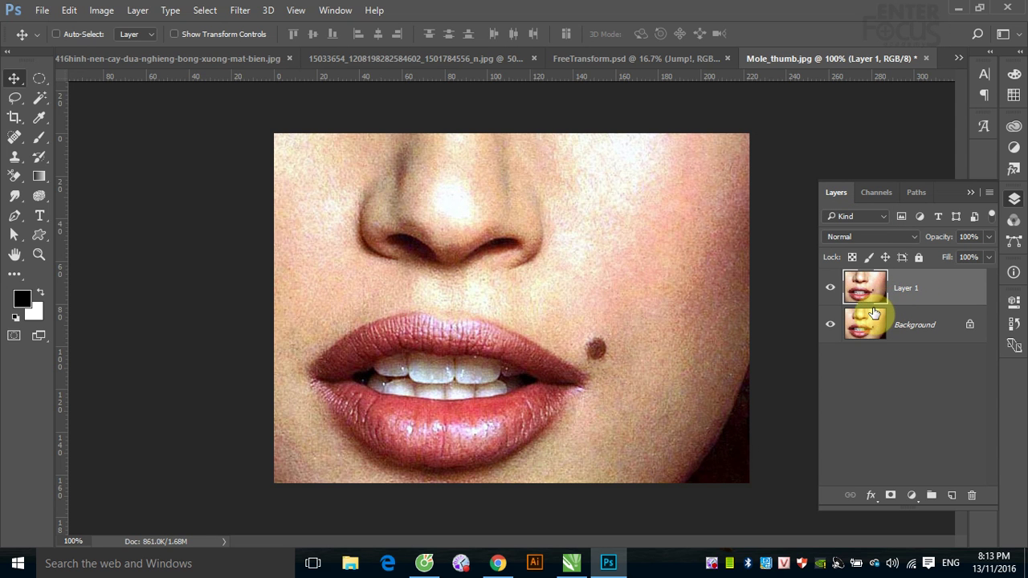
click(240, 11)
mouse_move(248, 177)
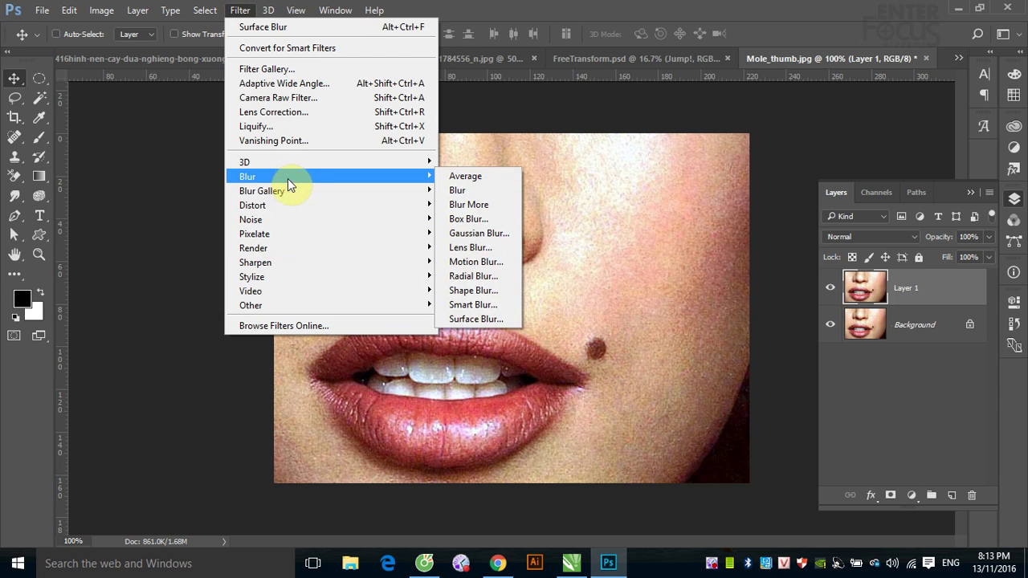
click(482, 319)
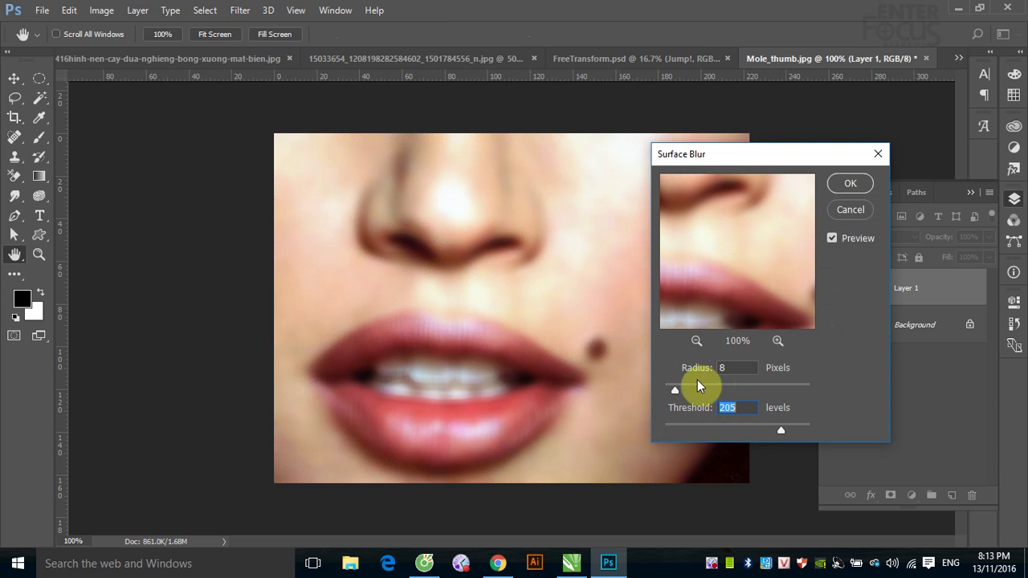
drag(776, 429, 765, 429)
click(674, 392)
drag(670, 392, 683, 394)
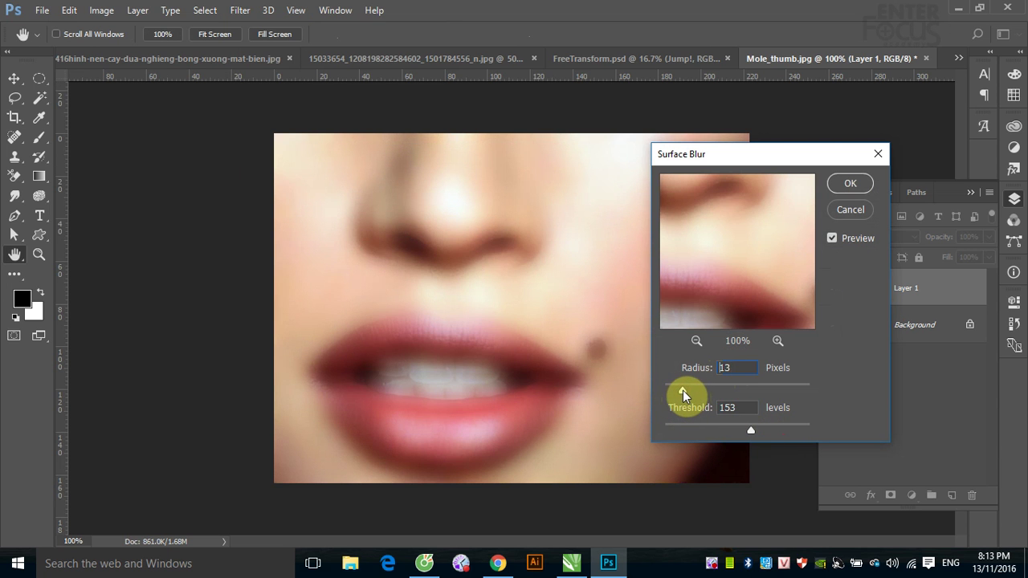
click(752, 430)
drag(752, 428, 756, 430)
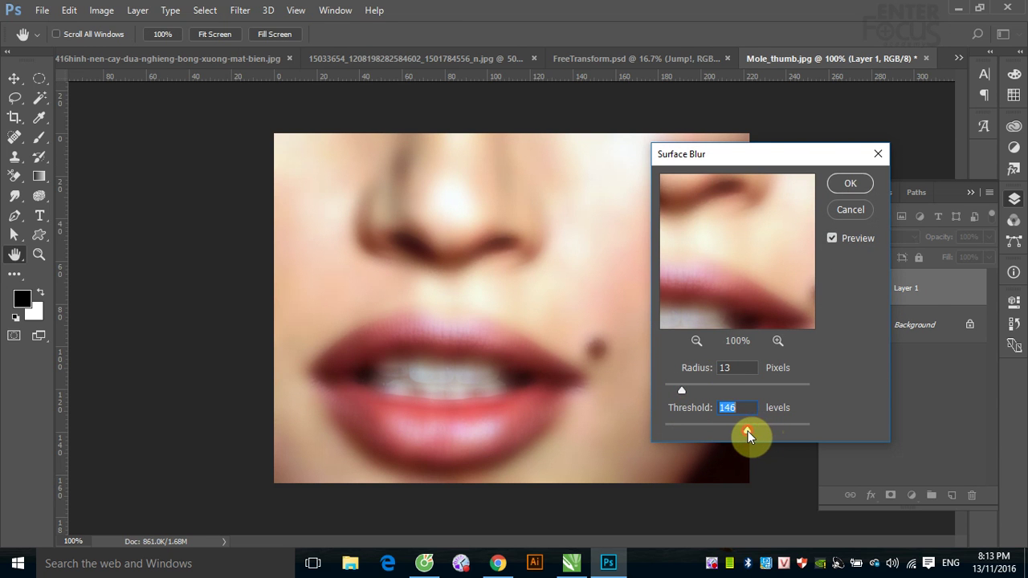
click(849, 187)
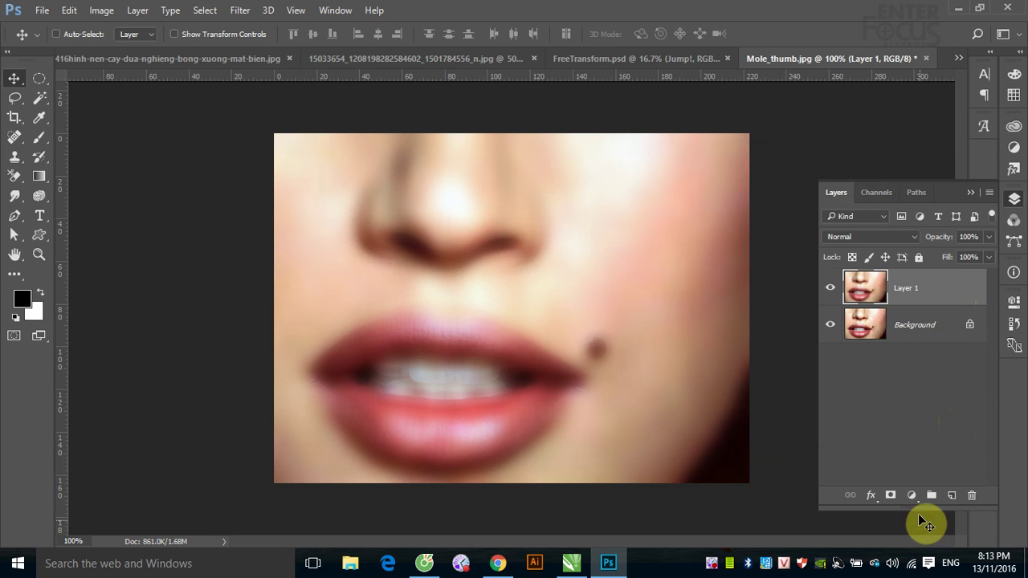
Step: Mask Layer 1 and brush black over the mole and lips to bring them back sharp
click(890, 495)
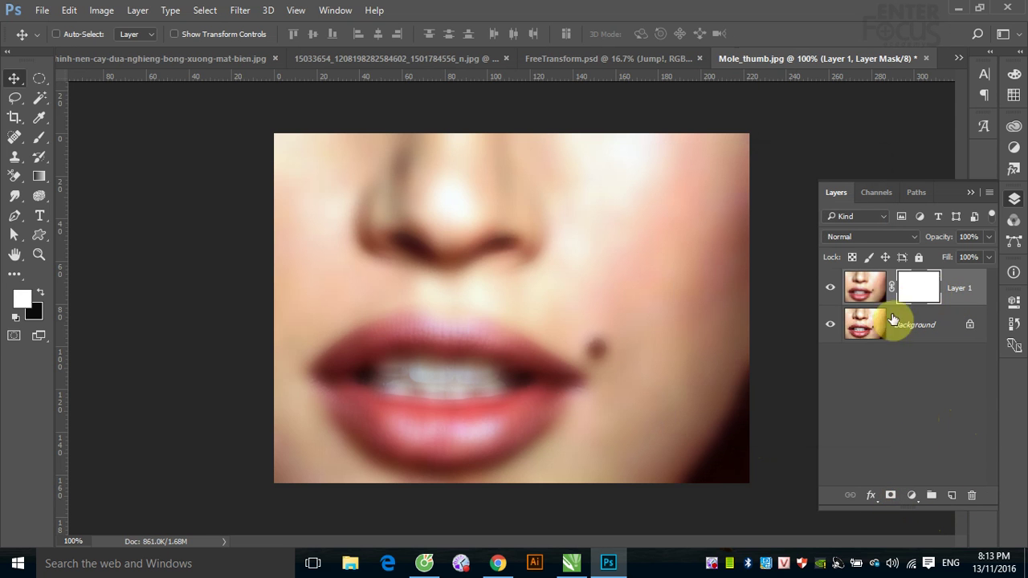
click(39, 137)
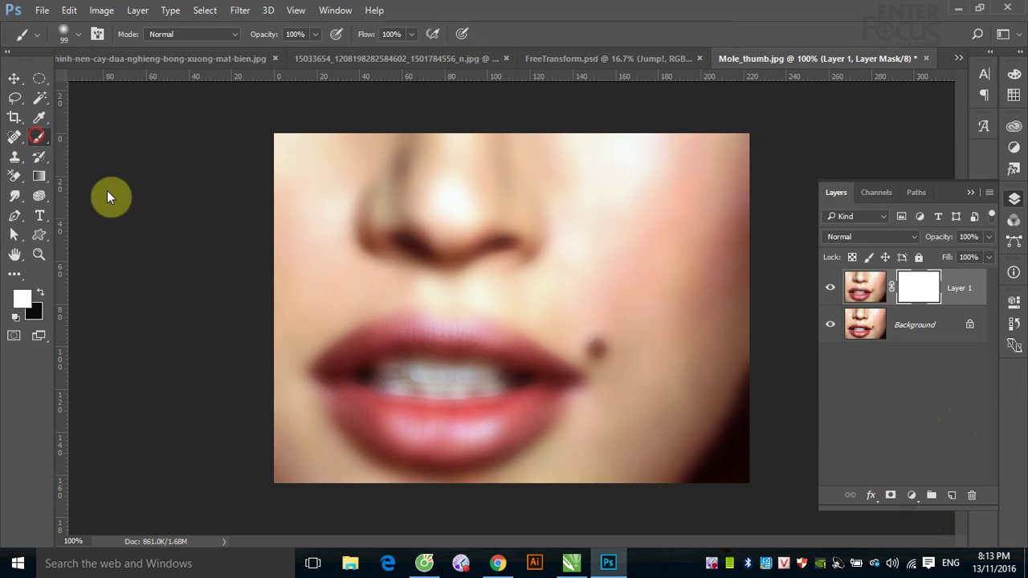
click(40, 292)
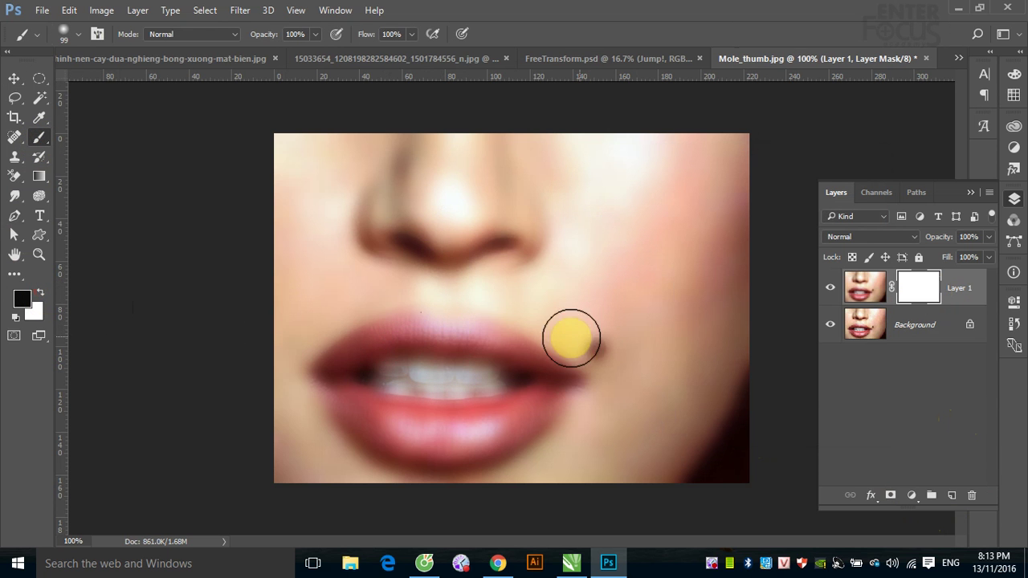
mouse_move(571, 338)
mouse_down()
mouse_move(363, 363)
mouse_move(453, 356)
mouse_move(431, 363)
mouse_move(432, 391)
mouse_move(500, 379)
mouse_move(394, 390)
mouse_move(478, 424)
mouse_move(374, 386)
mouse_move(481, 370)
mouse_move(470, 352)
mouse_move(420, 351)
mouse_move(533, 379)
mouse_move(383, 413)
mouse_move(356, 380)
mouse_move(410, 217)
mouse_move(409, 229)
mouse_move(500, 236)
mouse_up()
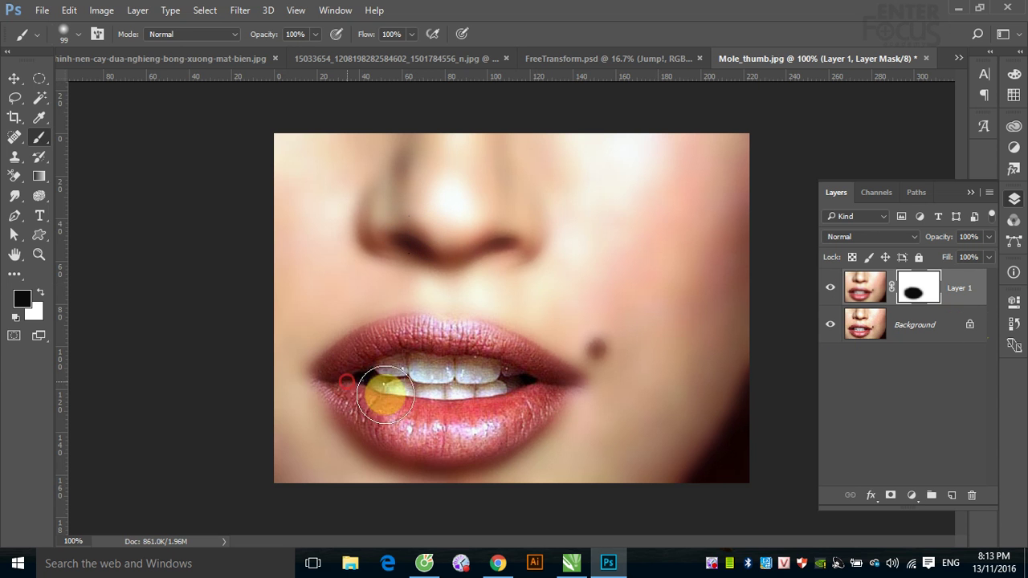
mouse_move(378, 390)
mouse_down()
mouse_move(532, 408)
mouse_move(528, 372)
mouse_move(375, 356)
mouse_up()
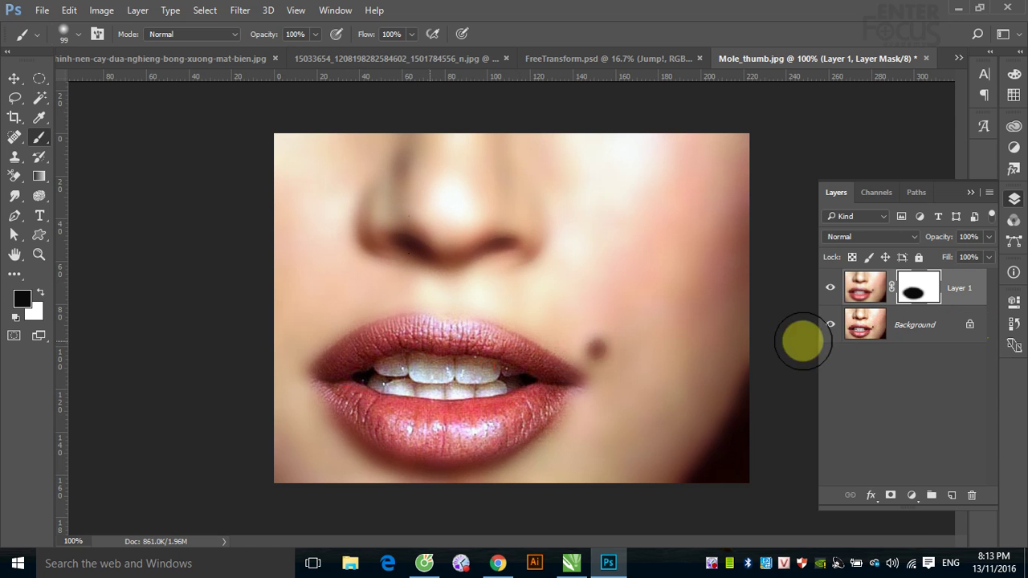
Step: Set Layer 1's blend mode to Screen and select the standard Eraser tool
click(912, 236)
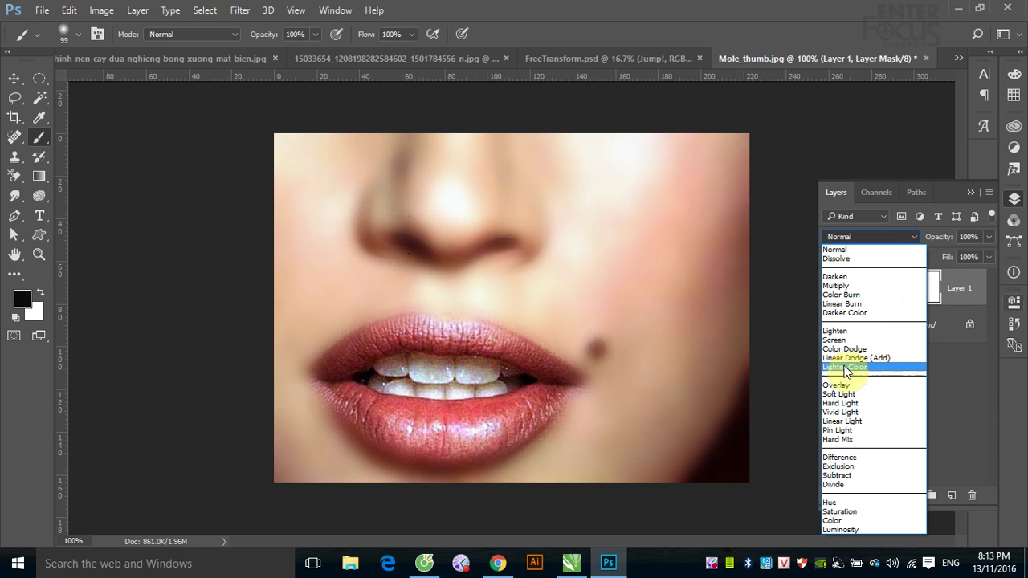
click(835, 340)
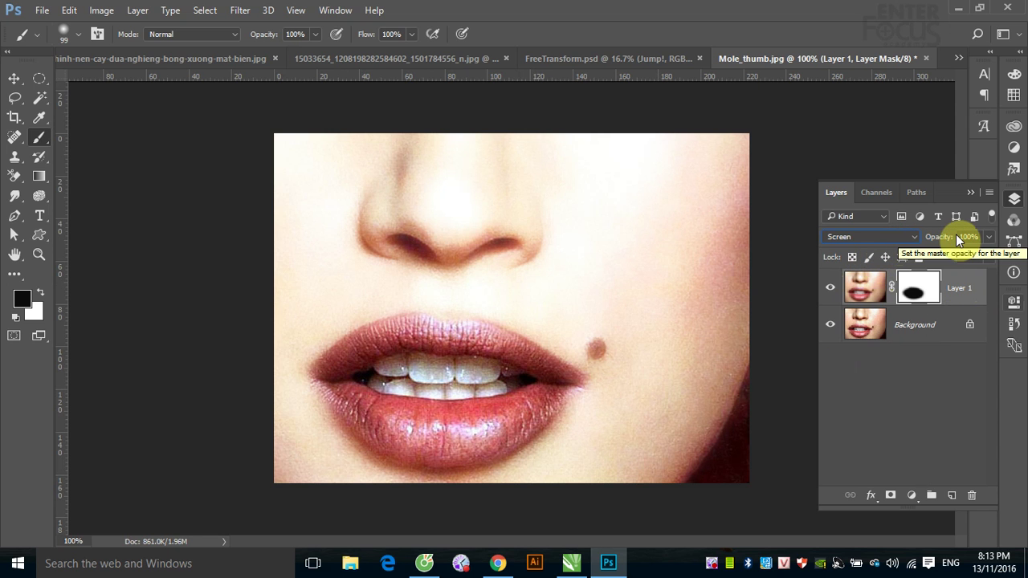
click(15, 175)
click(95, 177)
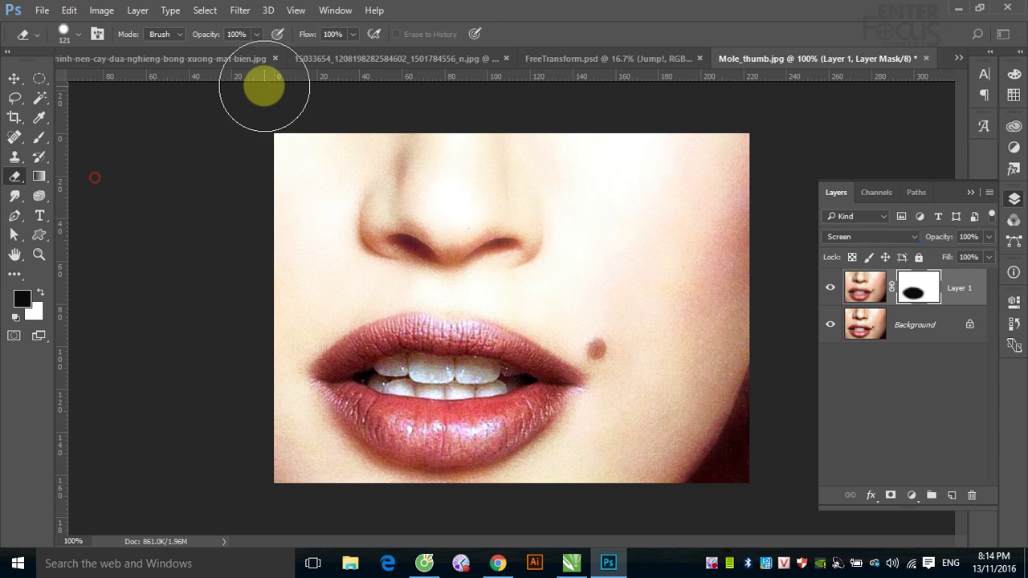
Step: Set the eraser opacity to 45%, then test a stroke across the nose and undo it
click(257, 34)
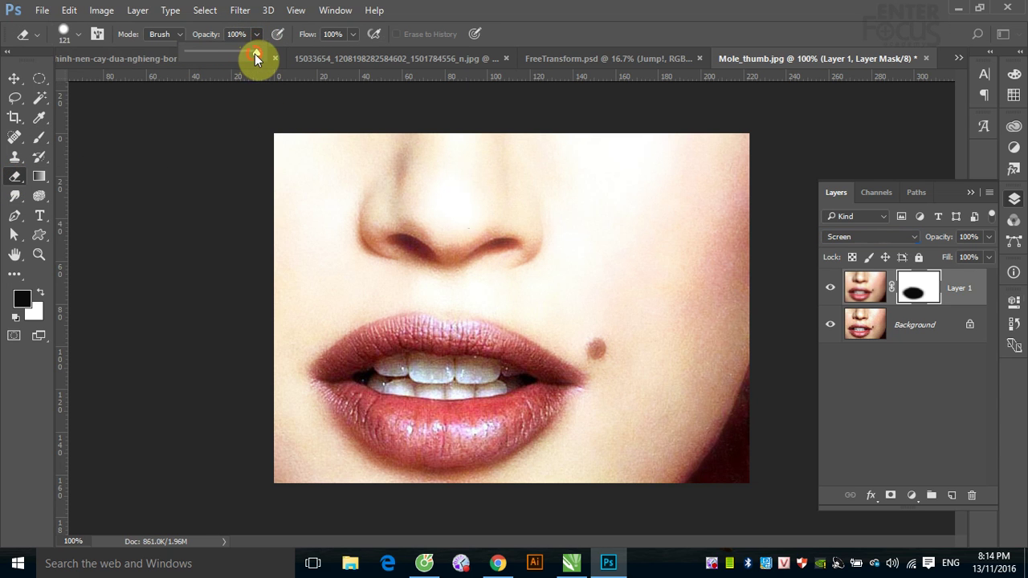
drag(206, 60, 218, 59)
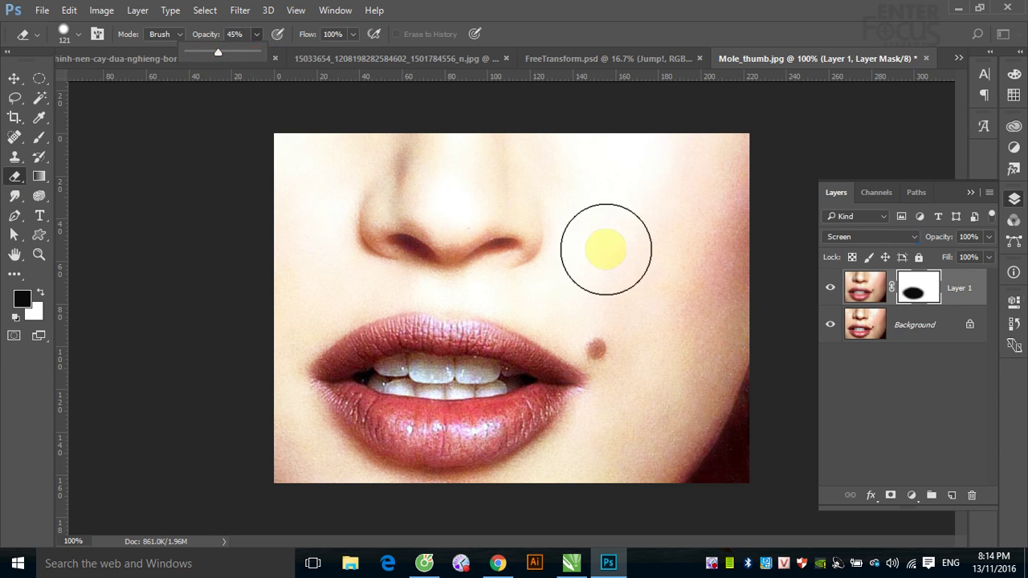
click(865, 288)
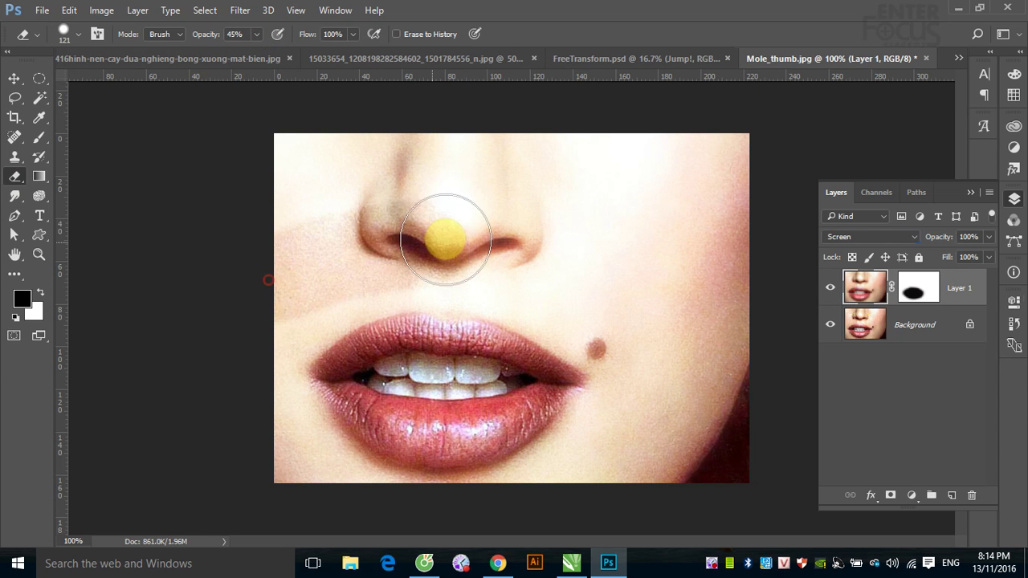
drag(436, 236, 349, 237)
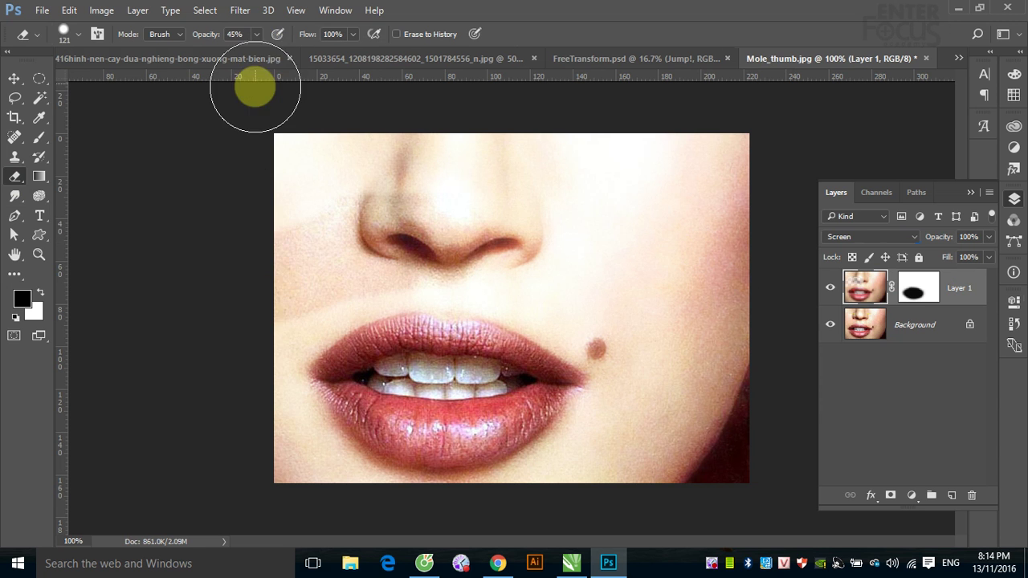
key(ctrl+z)
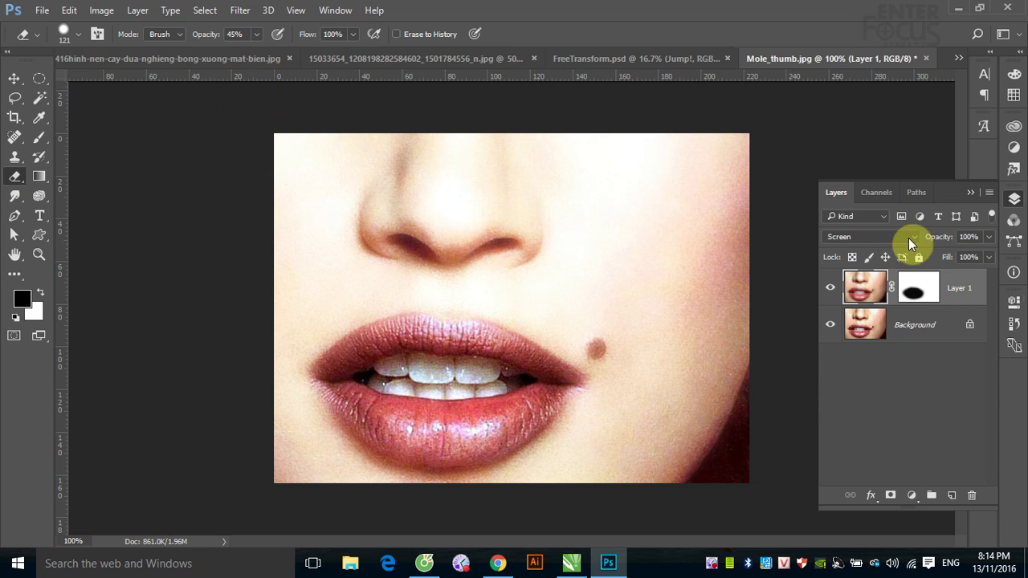
click(911, 238)
Step: Return Layer 1 to Normal blending, drop eraser opacity to 10%, and lightly erase around the nose
click(884, 244)
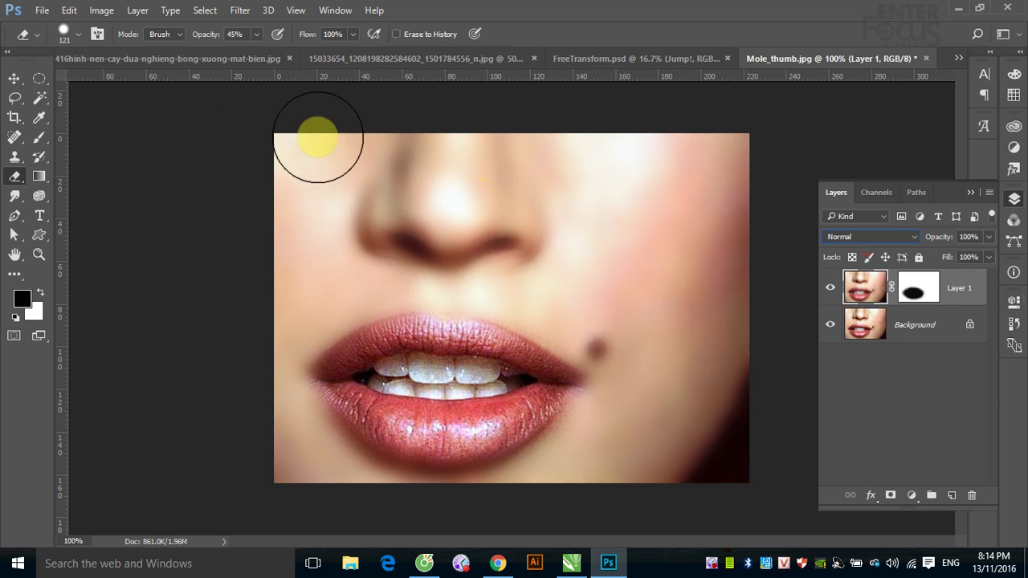
click(256, 34)
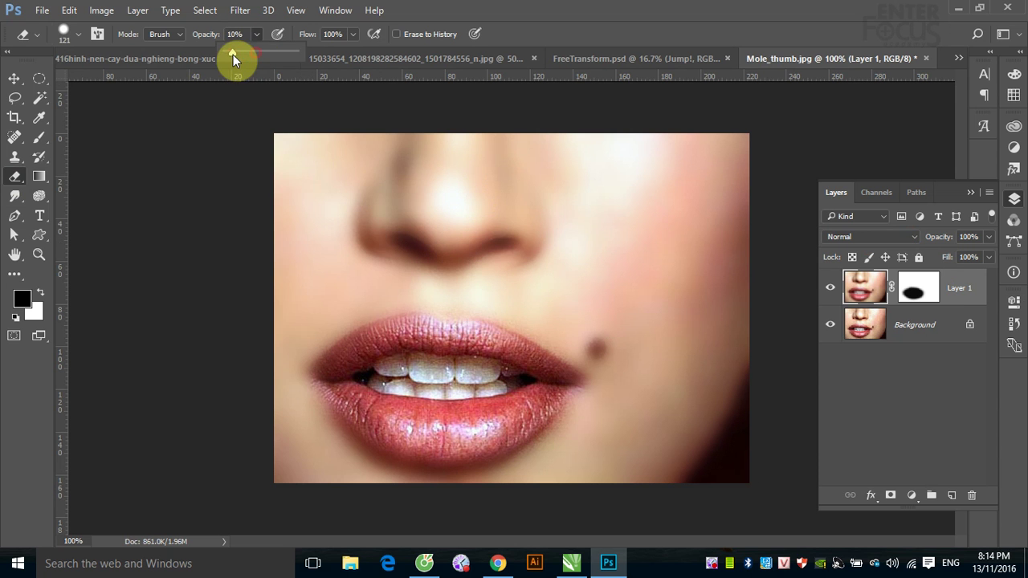
click(233, 54)
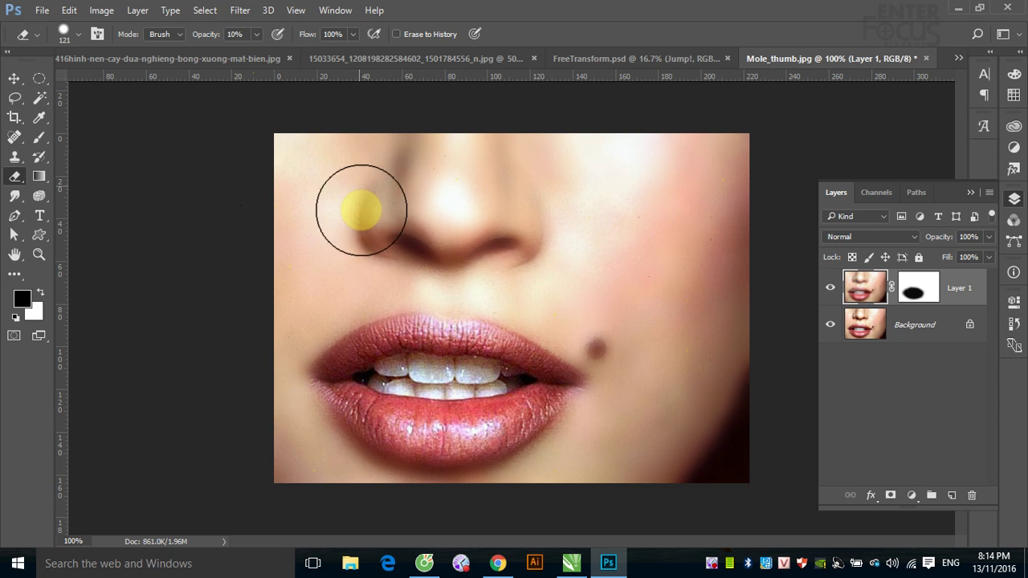
click(525, 153)
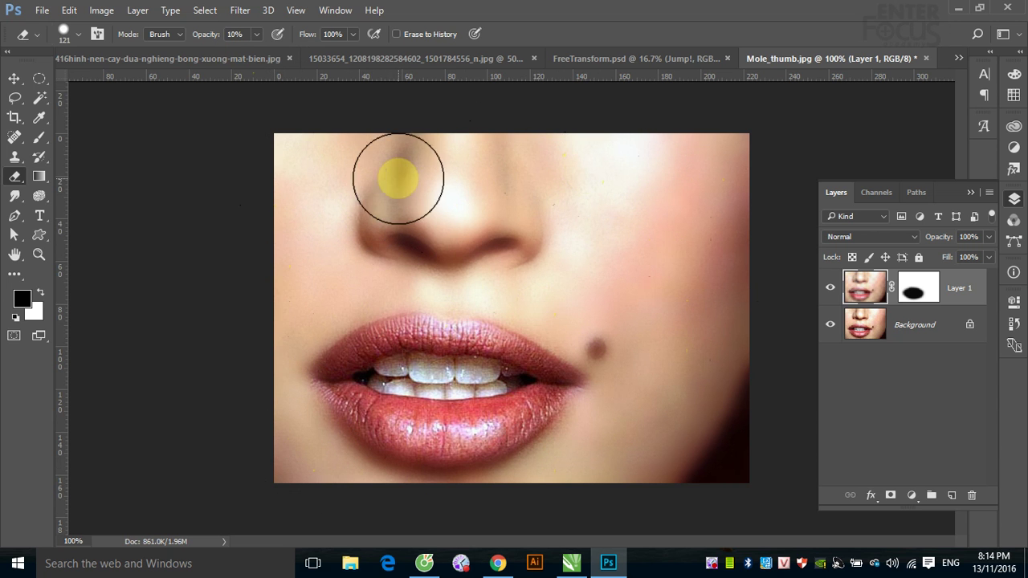
mouse_move(398, 179)
mouse_down()
mouse_move(458, 336)
mouse_move(627, 315)
mouse_move(627, 168)
mouse_move(638, 305)
mouse_move(552, 376)
mouse_move(551, 402)
mouse_move(466, 431)
mouse_move(306, 392)
mouse_move(321, 355)
mouse_move(490, 321)
mouse_move(436, 287)
mouse_move(453, 309)
mouse_up()
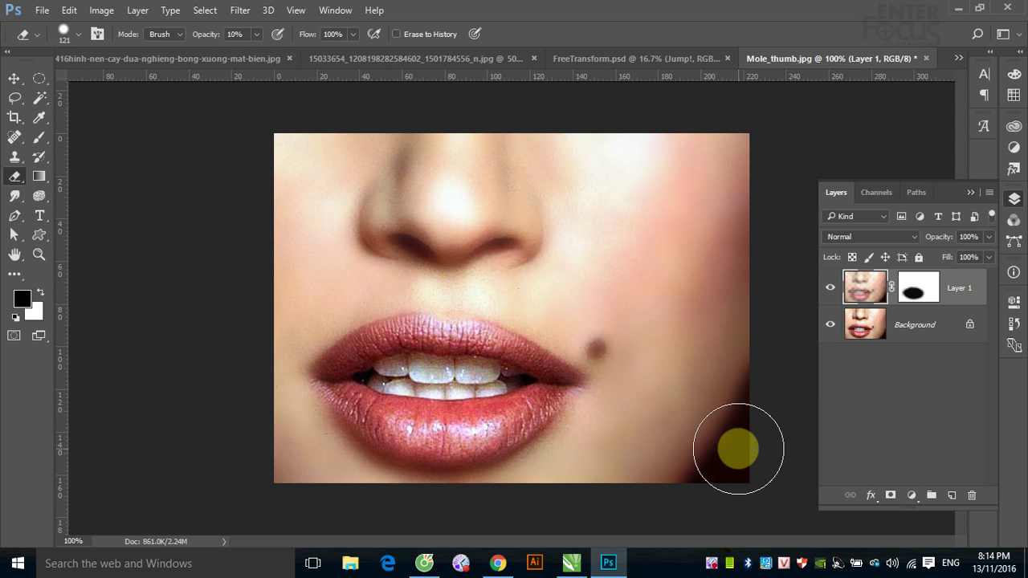
Step: Lightly erase the blur along the lower-right corner of Layer 1
drag(739, 449, 739, 442)
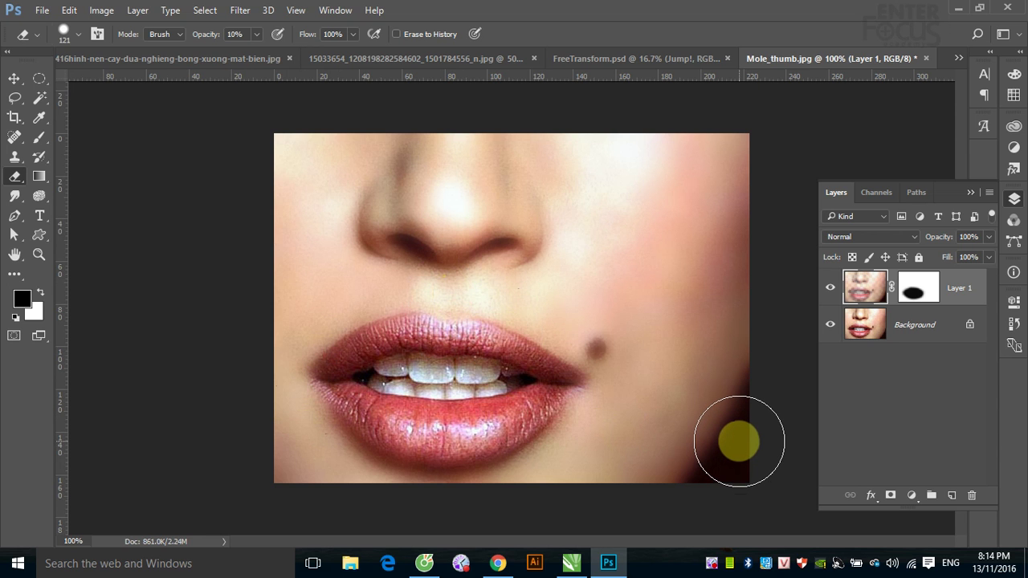
drag(739, 441, 733, 441)
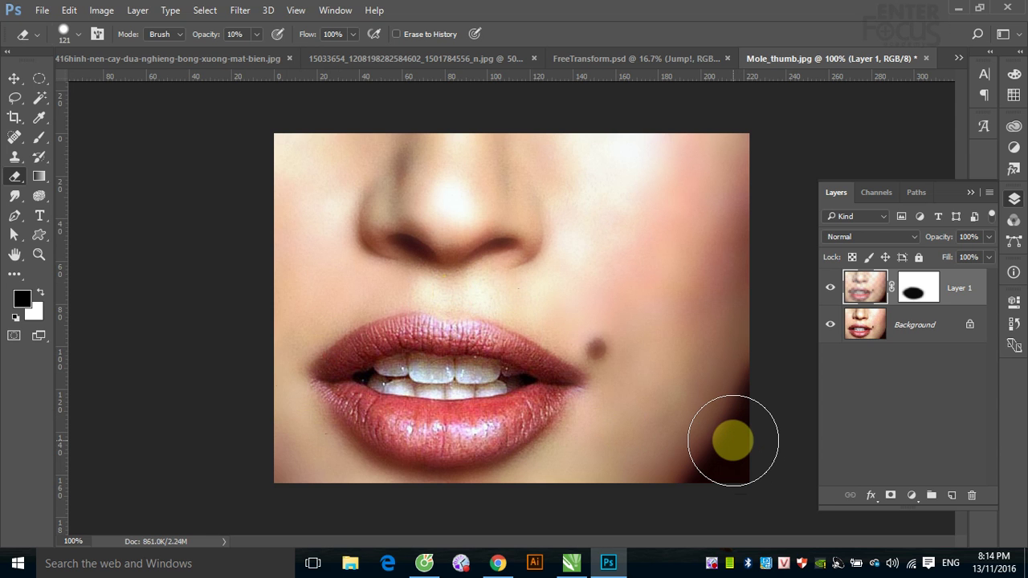
drag(733, 441, 716, 438)
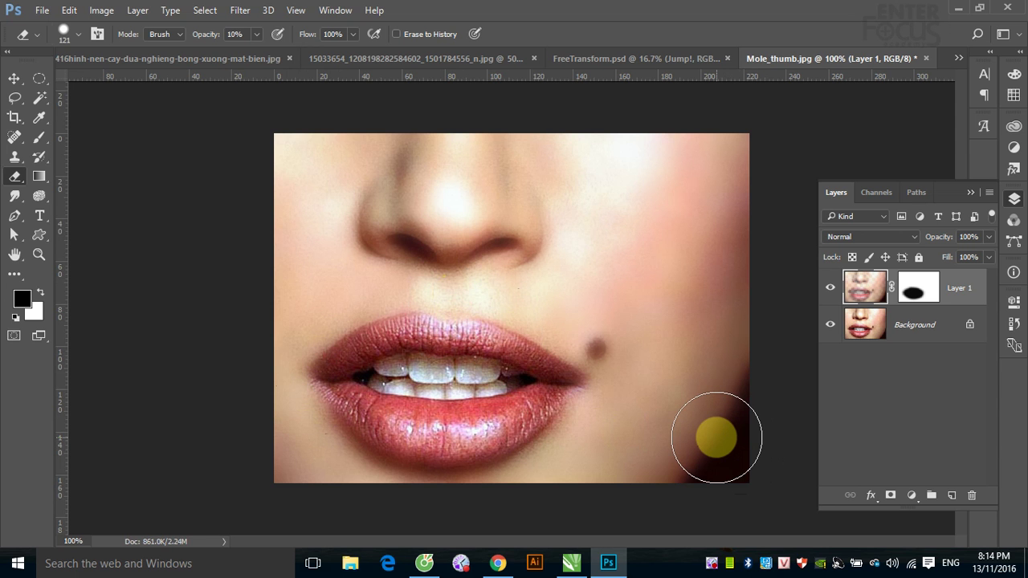
drag(717, 438, 716, 438)
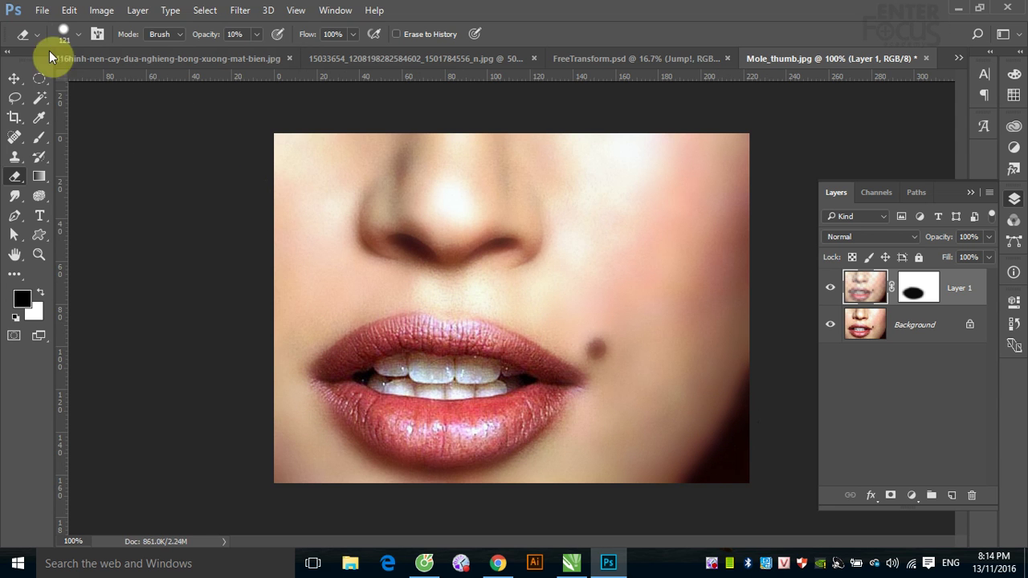
Step: Select the Move tool, switch to the palm-tree beach photo, and list its Blur Gallery filters
click(15, 78)
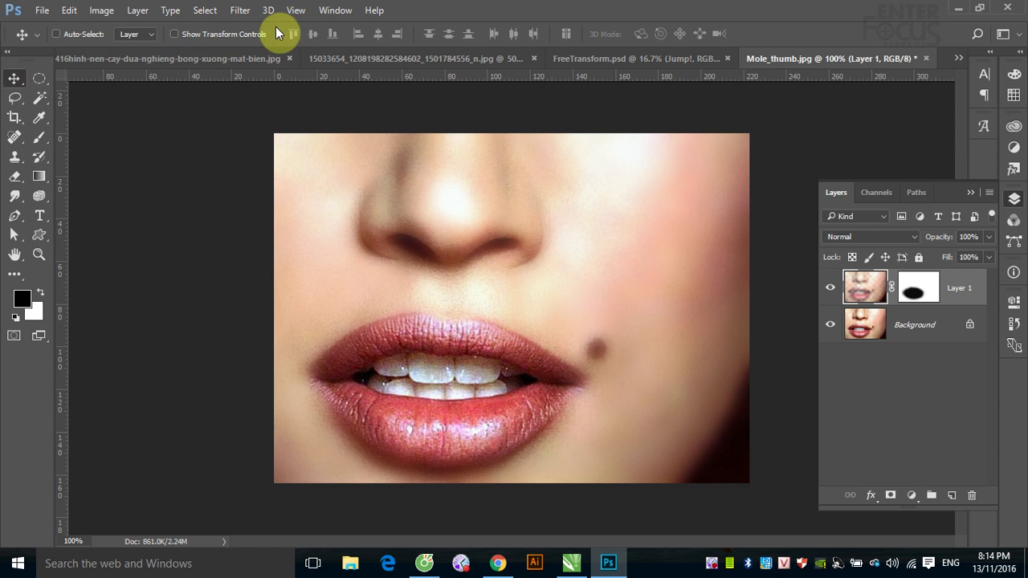
click(238, 13)
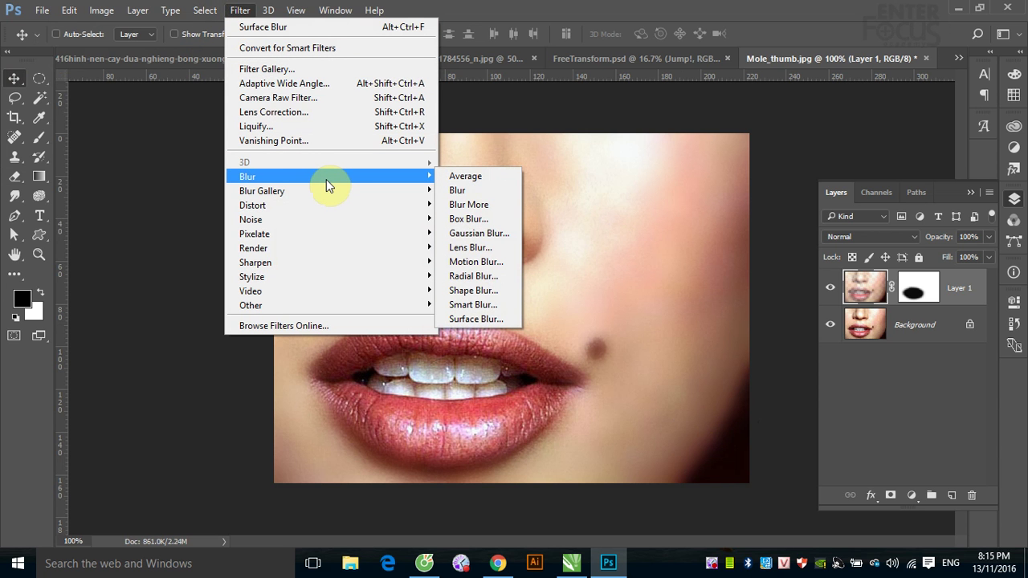
mouse_move(262, 190)
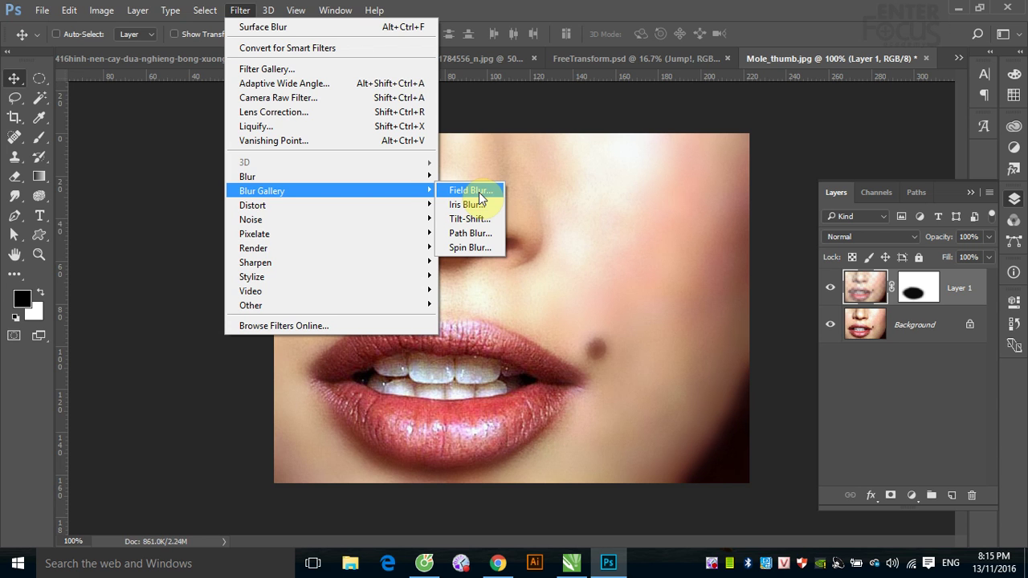
click(910, 397)
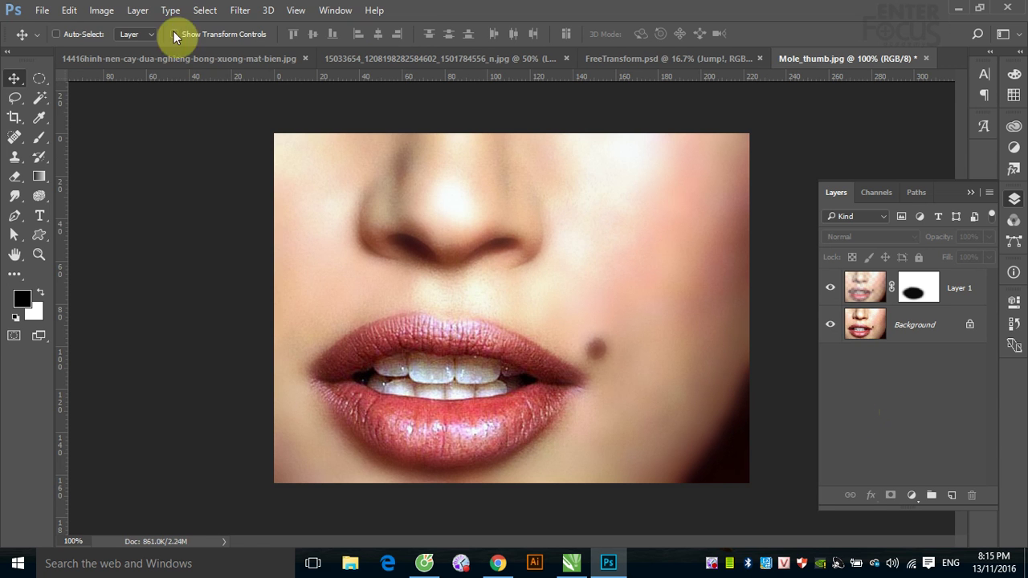
click(240, 9)
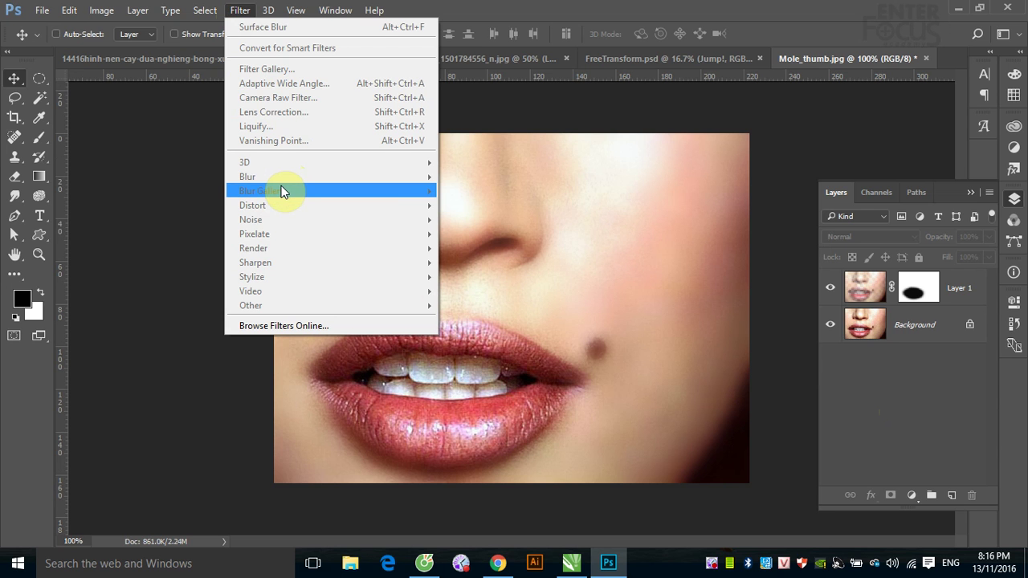
click(858, 393)
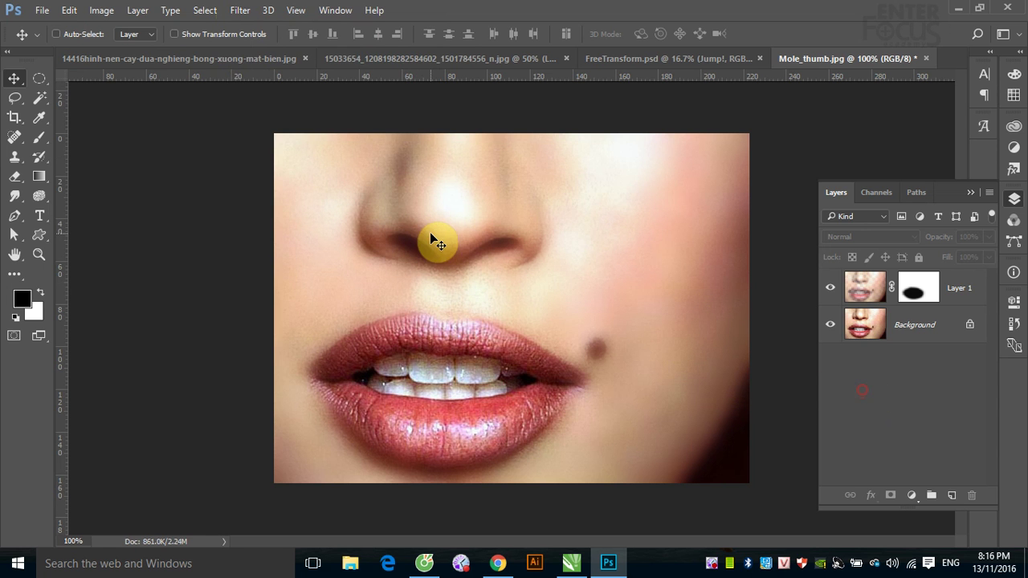
click(264, 62)
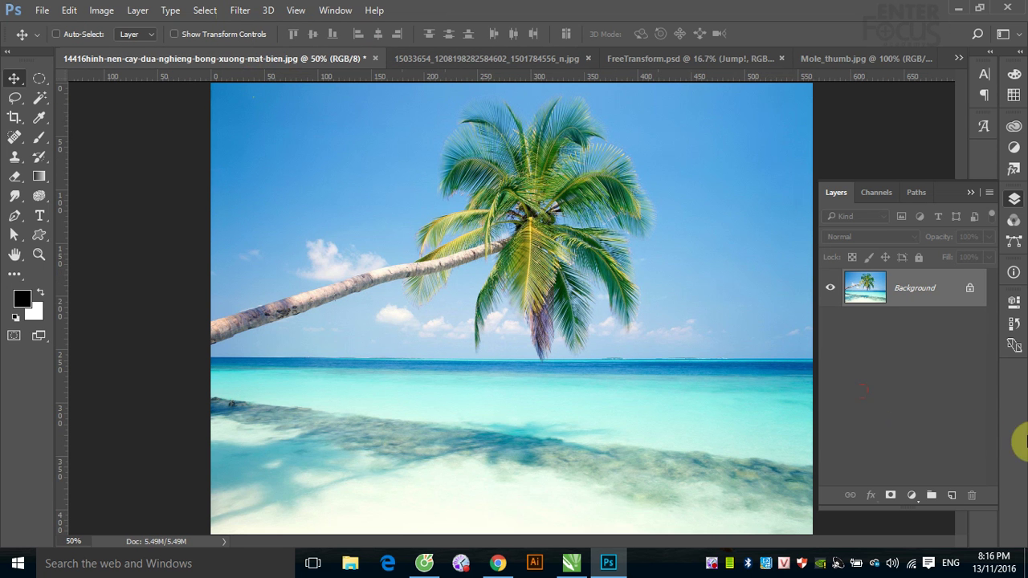
click(241, 10)
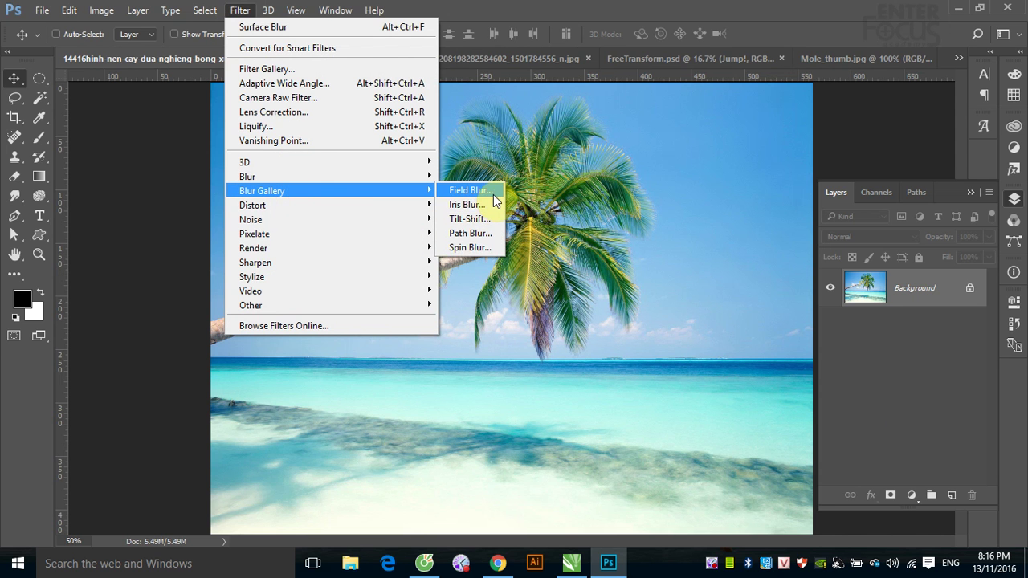
mouse_move(262, 192)
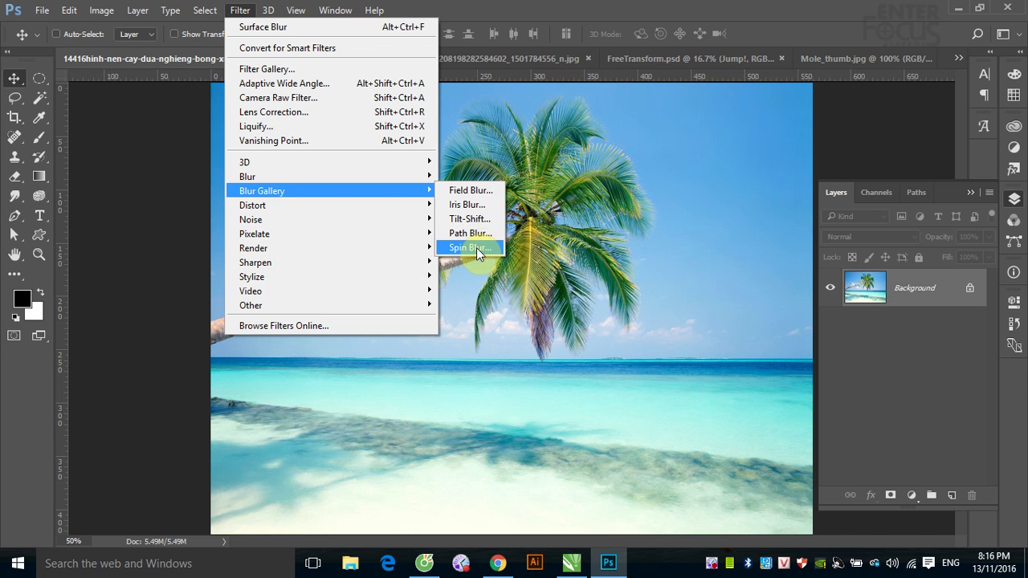
Step: Apply Blur Gallery's Field Blur, previewing a 15 px blur across the beach photo
click(482, 191)
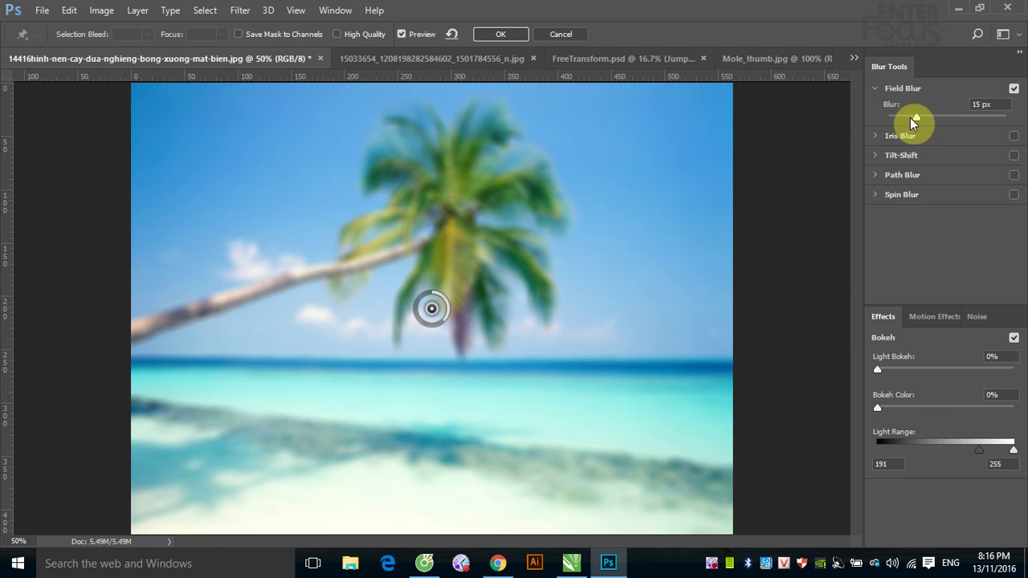
Step: Tune the Field Blur strength, trying 22 px and 8 px before settling at 5 px, and reposition the pin
drag(912, 118, 875, 118)
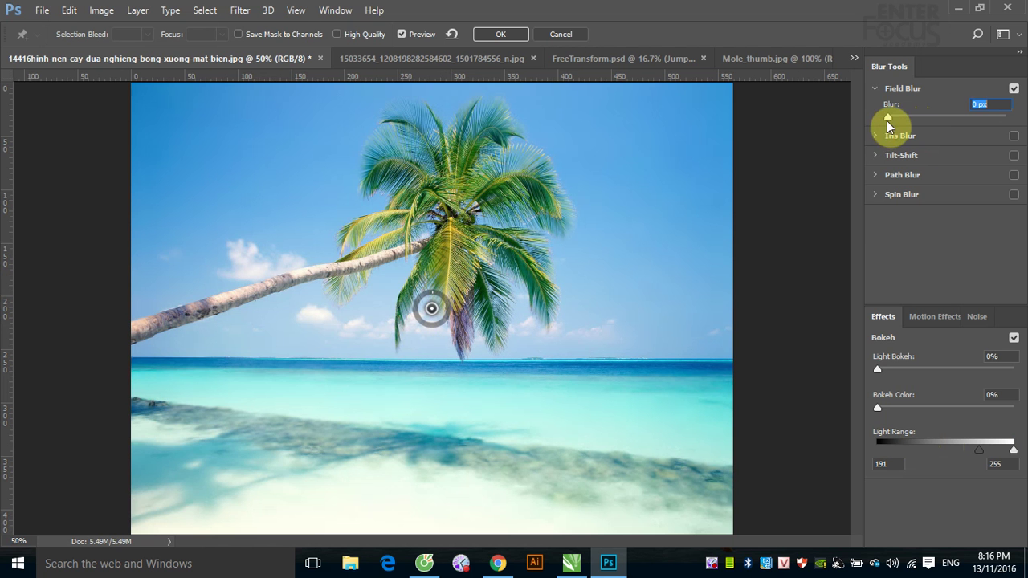
drag(891, 118, 923, 117)
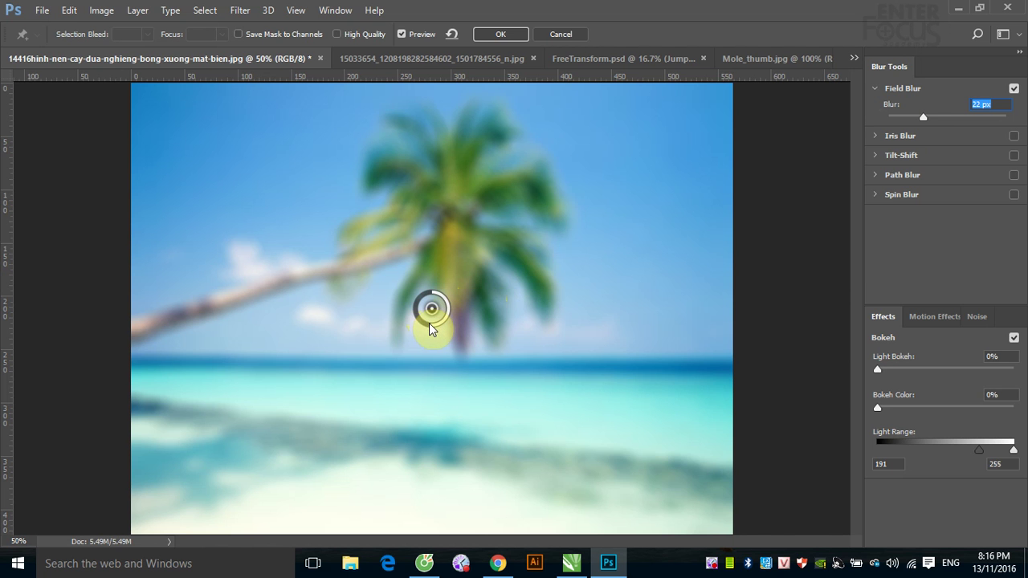
drag(431, 328, 453, 310)
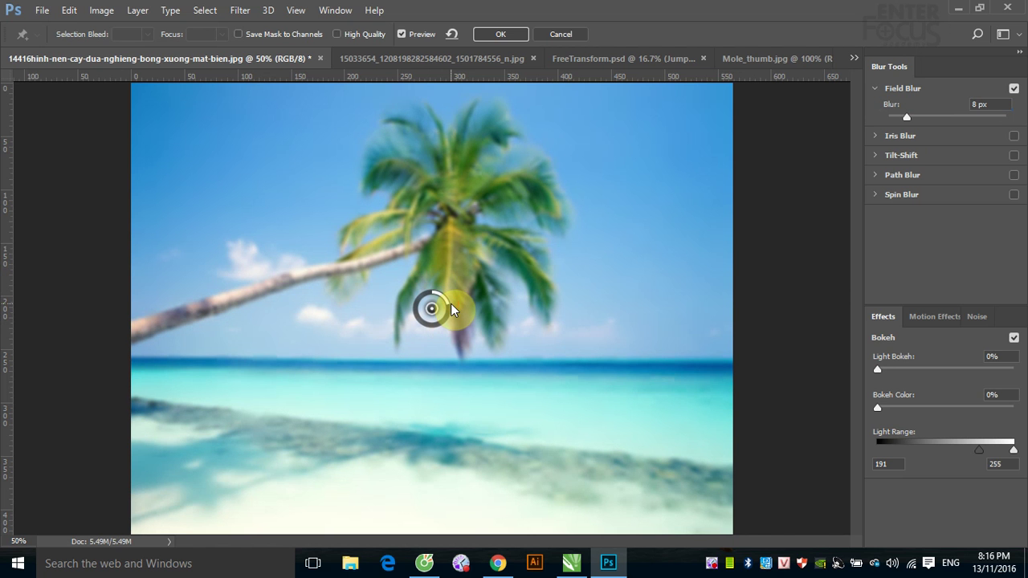
drag(449, 302, 443, 297)
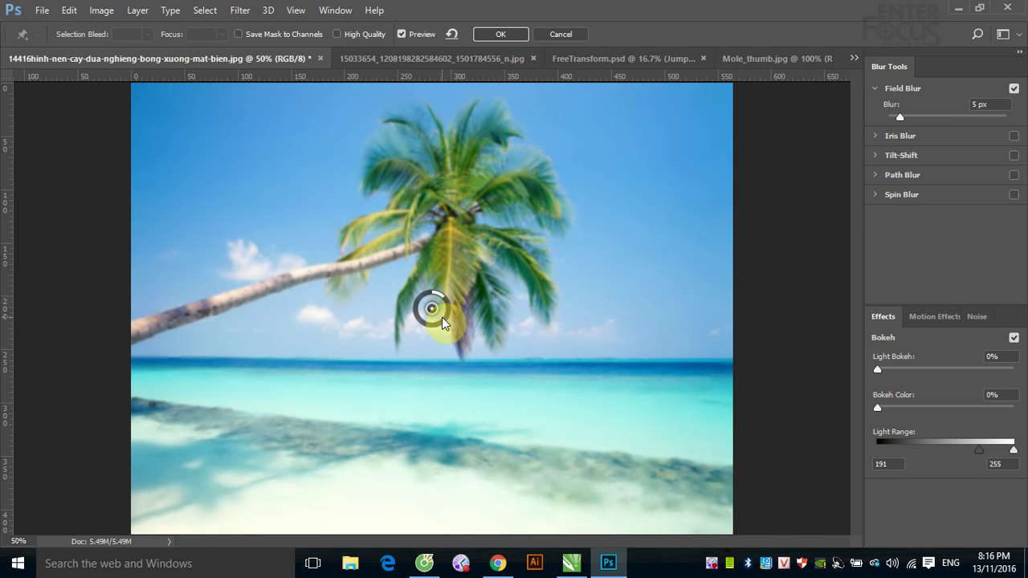
mouse_move(432, 308)
mouse_down()
mouse_move(587, 234)
mouse_move(686, 151)
mouse_up()
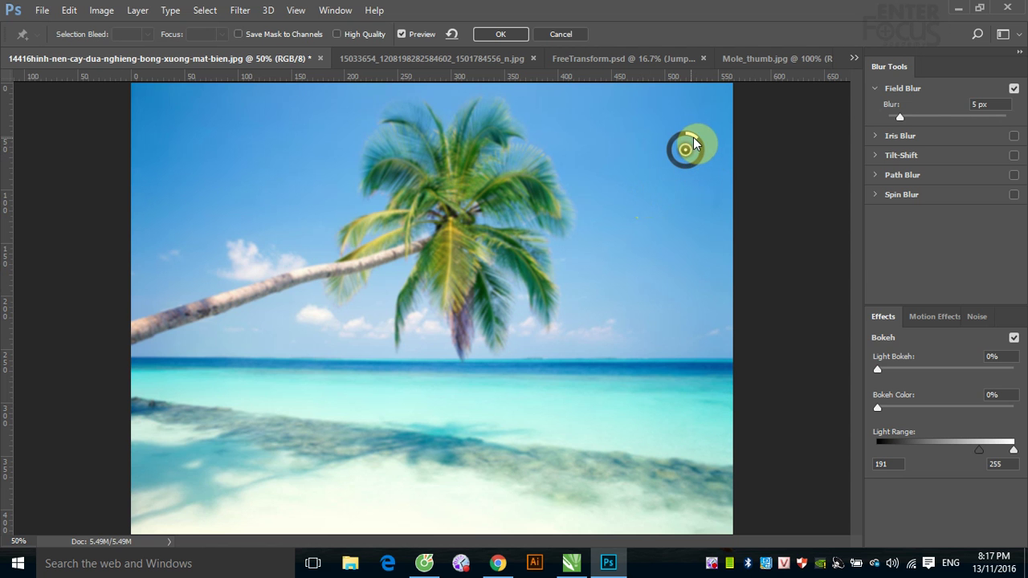
Step: Set the first pin to 2 px and add a second pin in the left sky at 7 px
drag(696, 138, 692, 139)
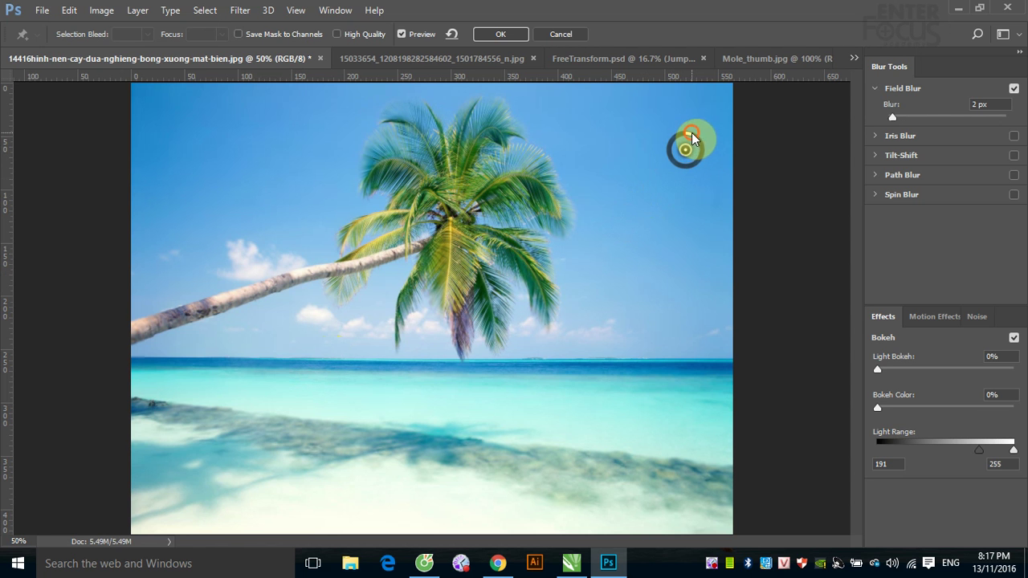
mouse_move(692, 133)
mouse_down()
mouse_move(687, 164)
mouse_move(697, 133)
mouse_up()
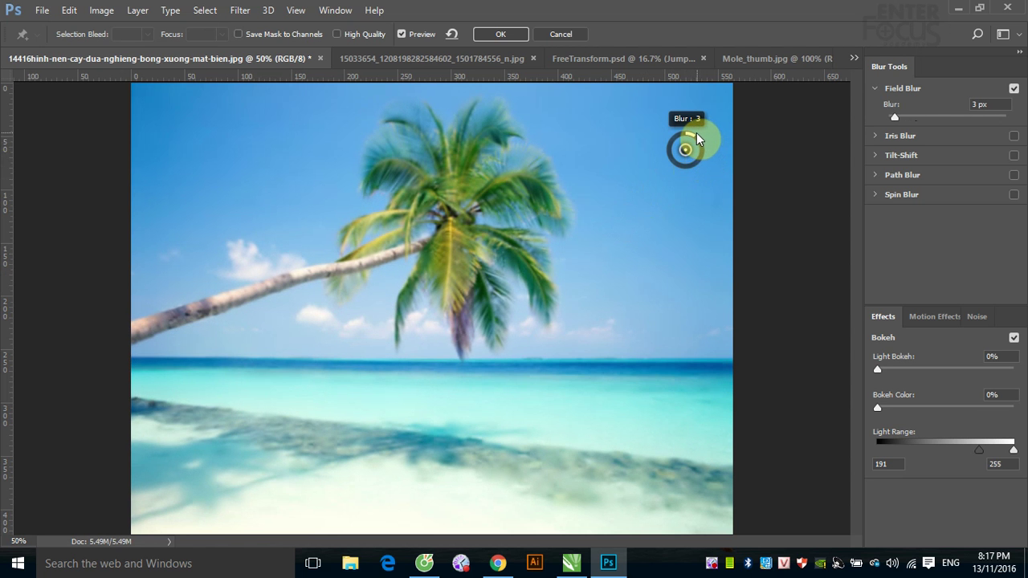
mouse_move(697, 132)
mouse_down()
mouse_move(684, 140)
mouse_move(708, 118)
mouse_move(500, 207)
mouse_move(443, 216)
mouse_move(685, 129)
mouse_up()
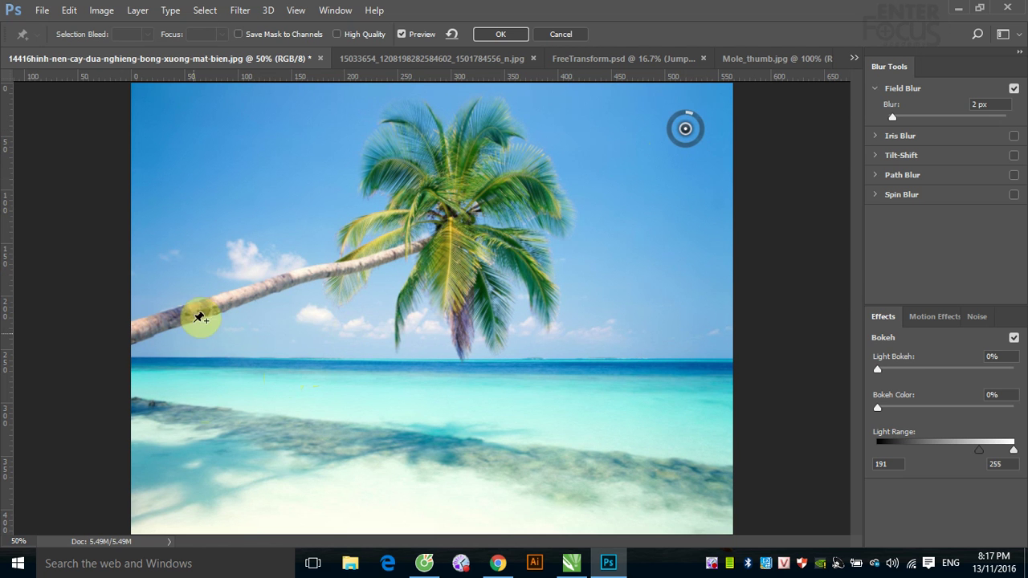
click(168, 170)
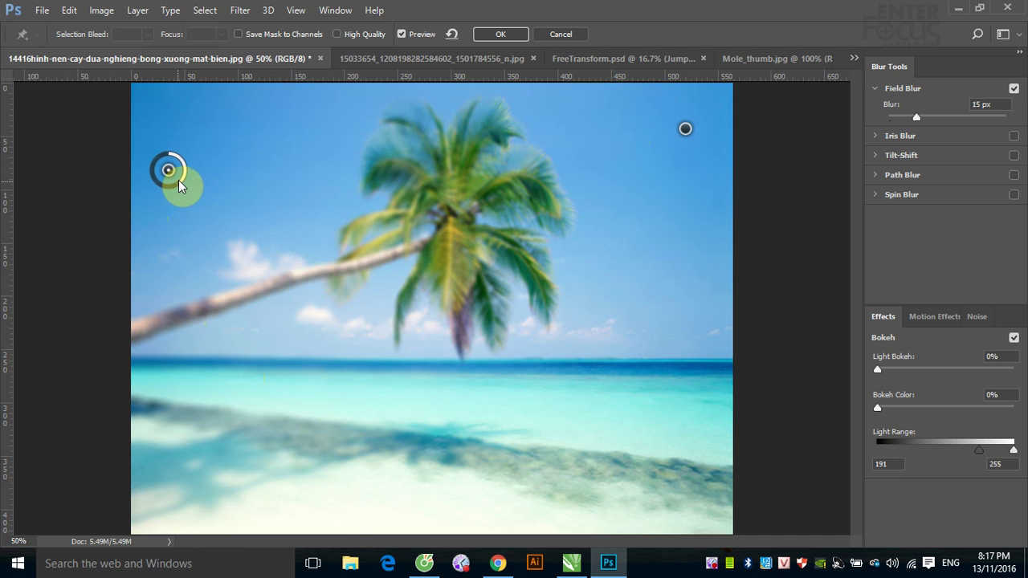
mouse_move(184, 177)
mouse_down()
mouse_move(185, 166)
mouse_move(140, 369)
mouse_up()
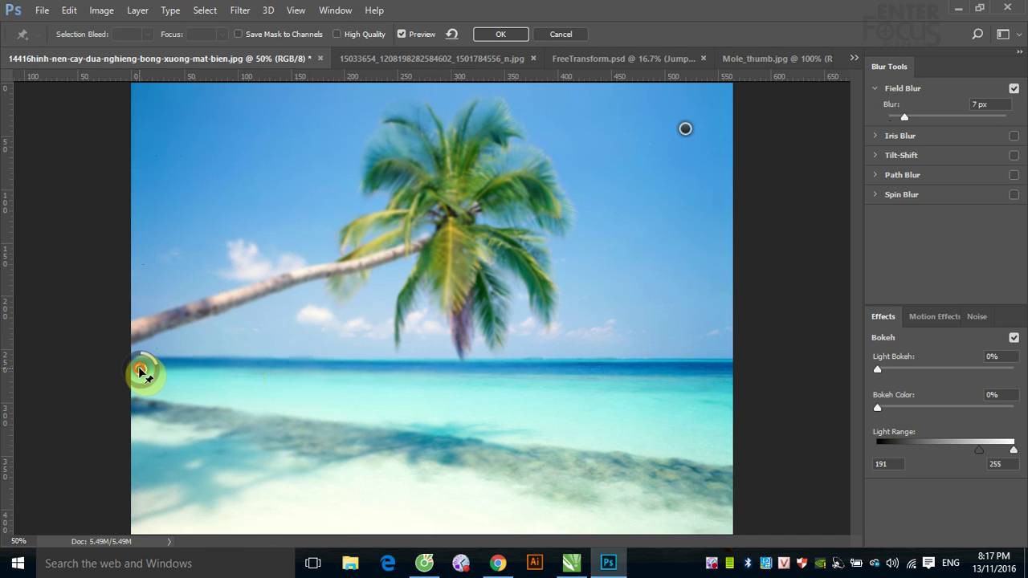
Step: Set the upper-right pin to 0 px and the left pin to 19 px, then move the sharp pin onto the palm crown
click(685, 131)
drag(699, 134, 689, 113)
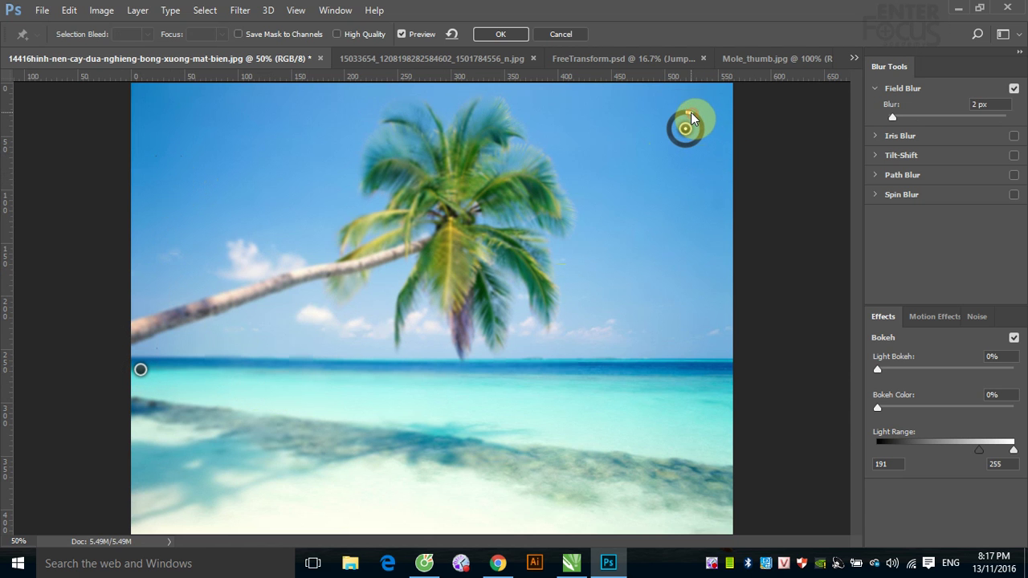
click(143, 372)
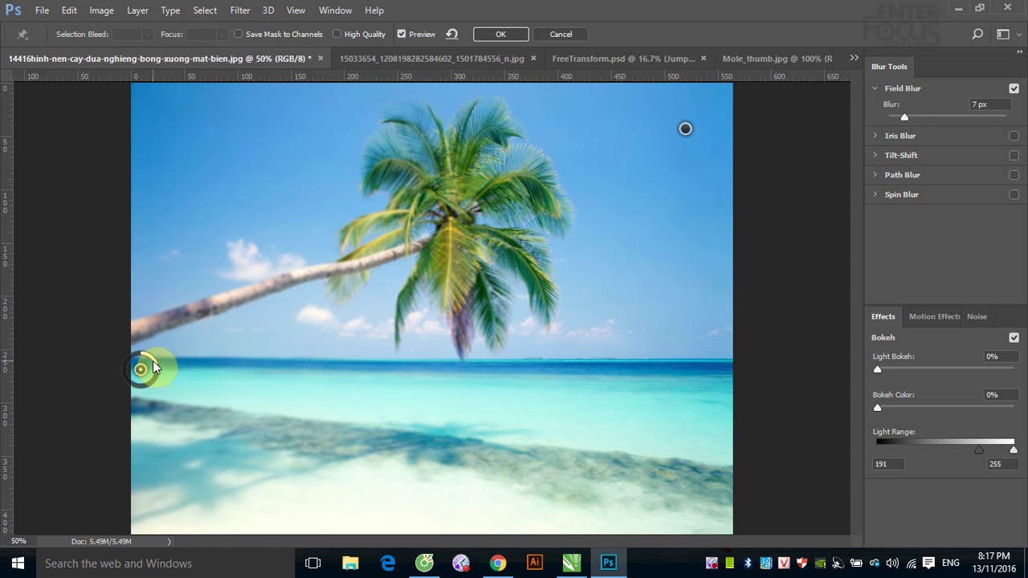
drag(152, 368, 145, 392)
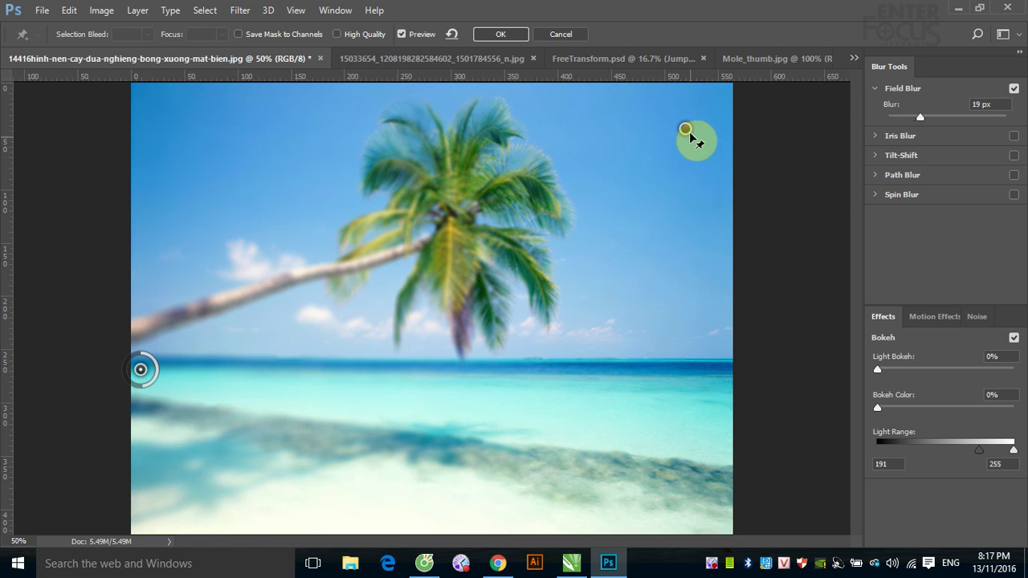
mouse_move(687, 130)
mouse_down()
mouse_move(516, 163)
mouse_move(451, 201)
mouse_up()
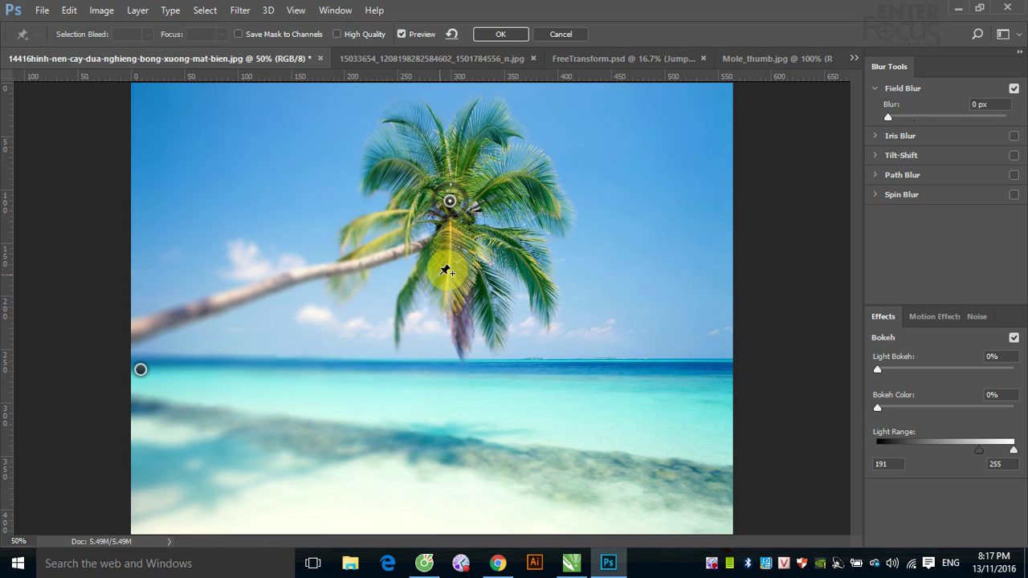
Step: Add blur pins on the sea and at mid-horizon, and adjust the sharp palm-crown pin
click(680, 365)
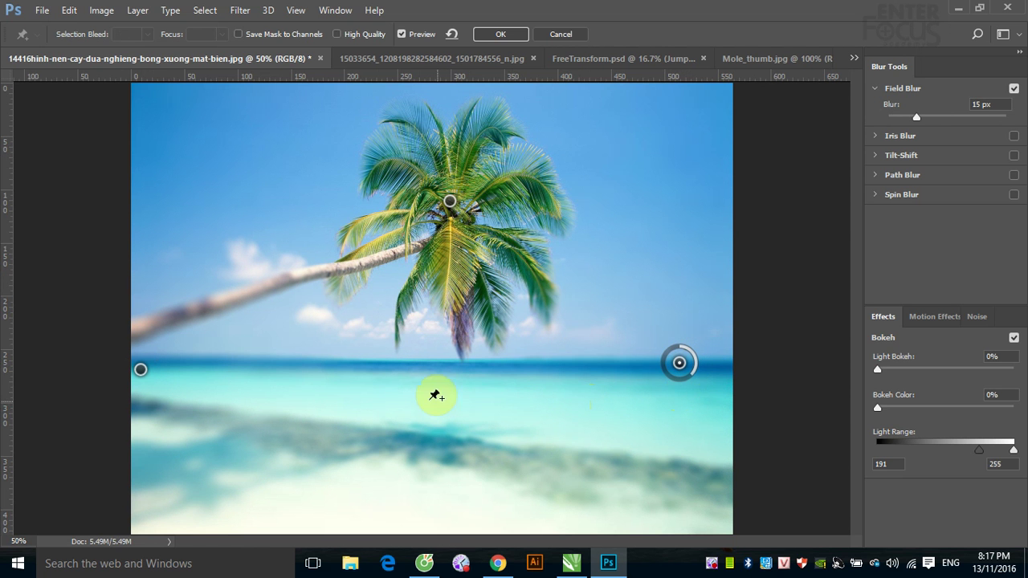
click(141, 369)
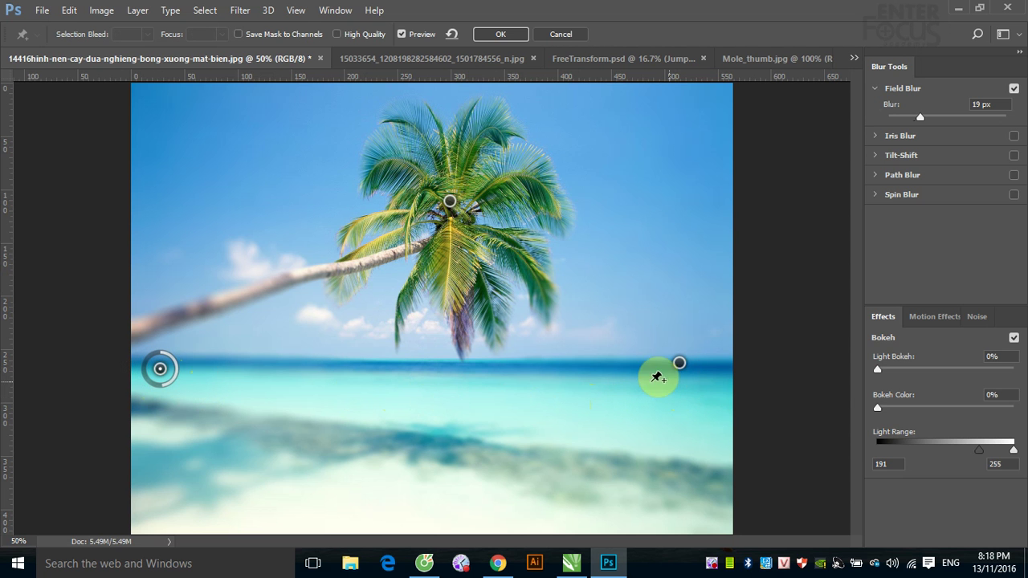
click(432, 366)
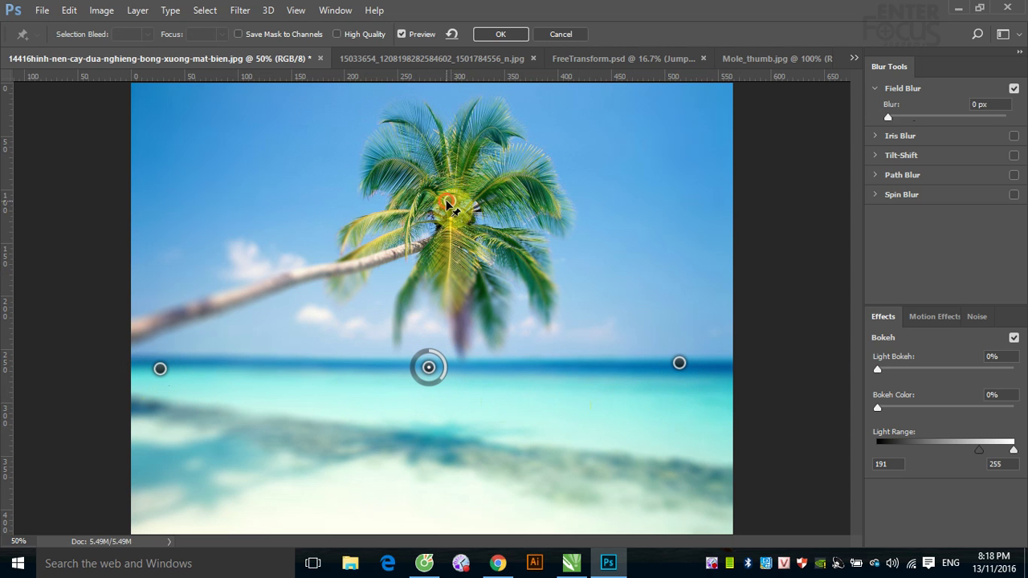
drag(450, 202, 450, 225)
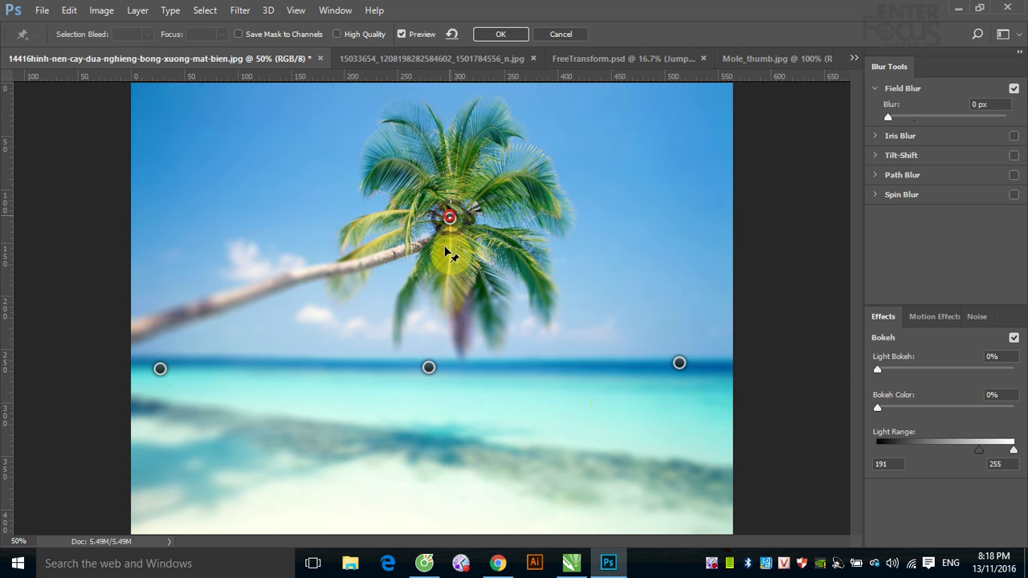
drag(428, 369, 435, 362)
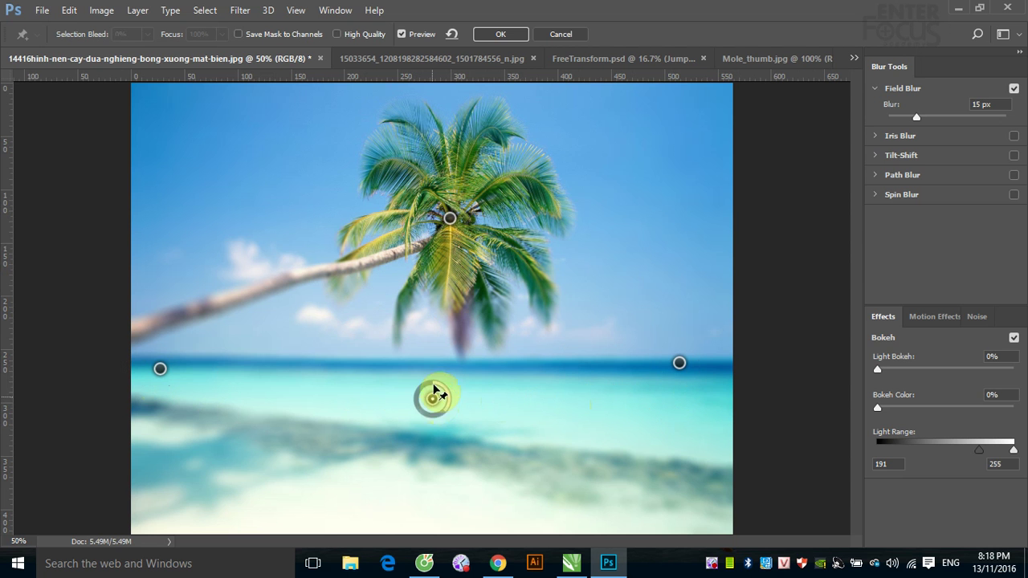
Step: Add a right-horizon pin, try 5 px then 15 px blur, and deselect the pins
drag(160, 368, 161, 363)
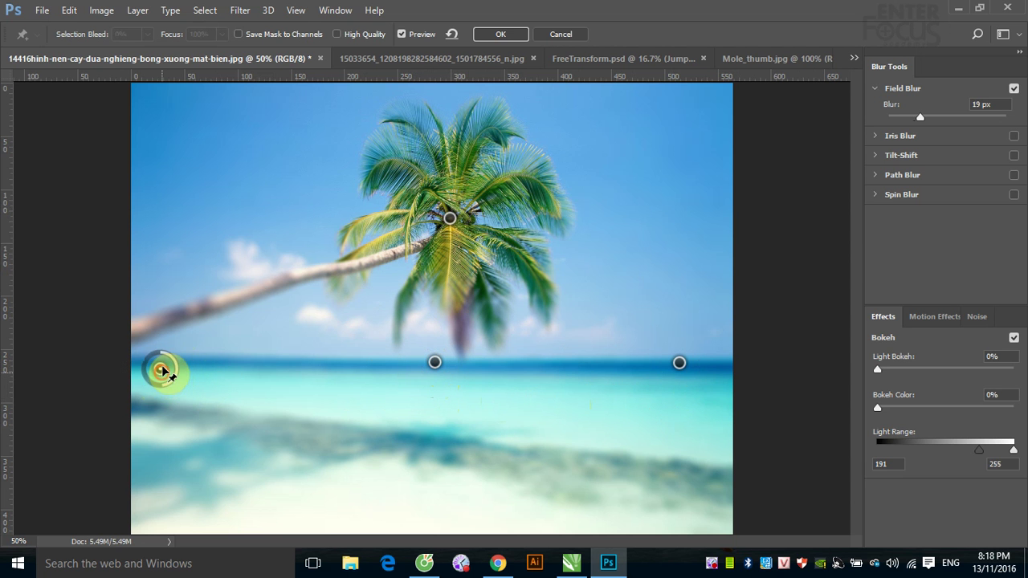
click(679, 365)
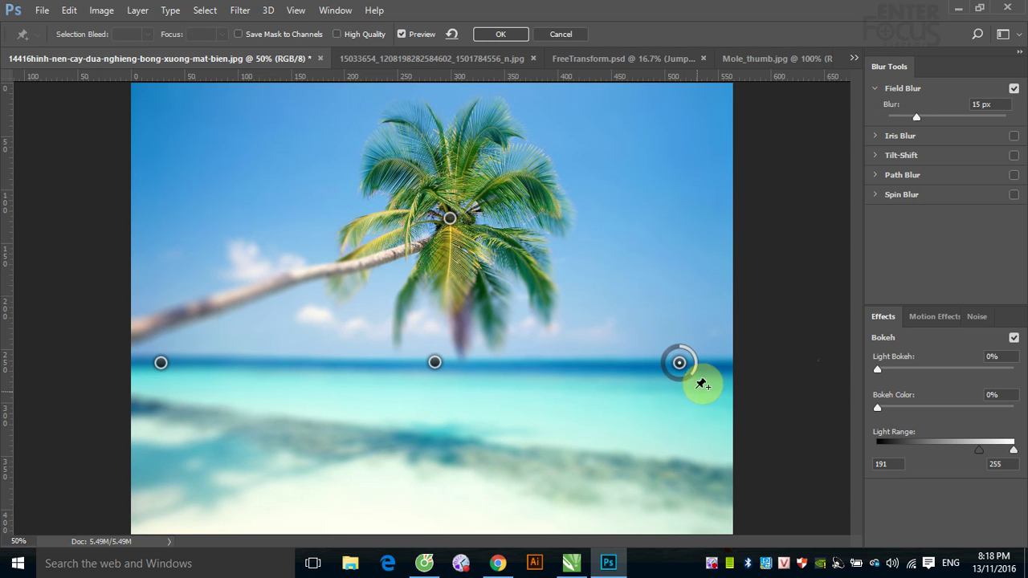
drag(691, 376, 691, 350)
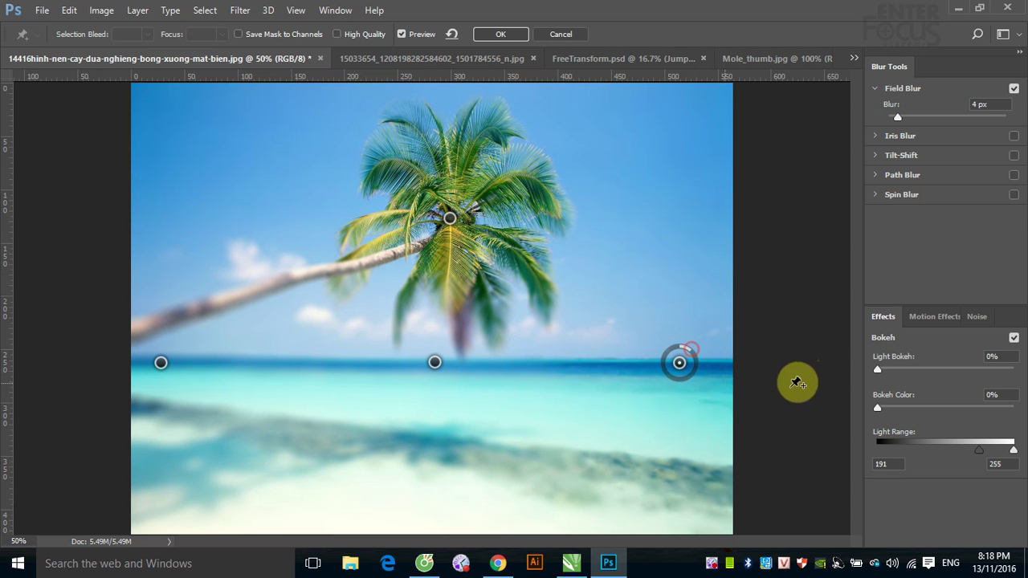
mouse_move(789, 271)
mouse_down()
mouse_move(815, 349)
mouse_move(791, 267)
mouse_up()
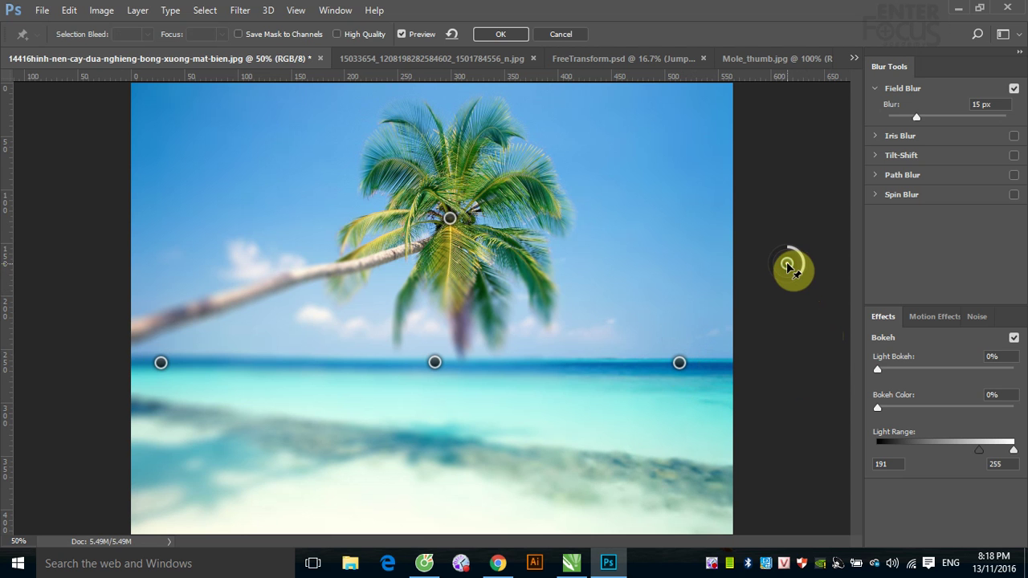
click(794, 259)
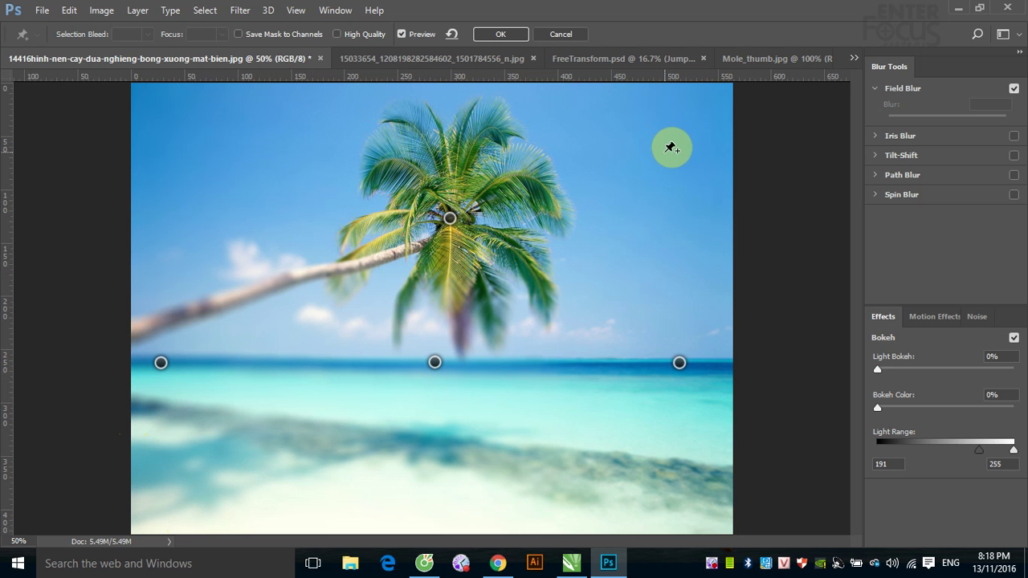
Step: Add a pin in the upper-right sky and set its blur to 0 px
click(648, 143)
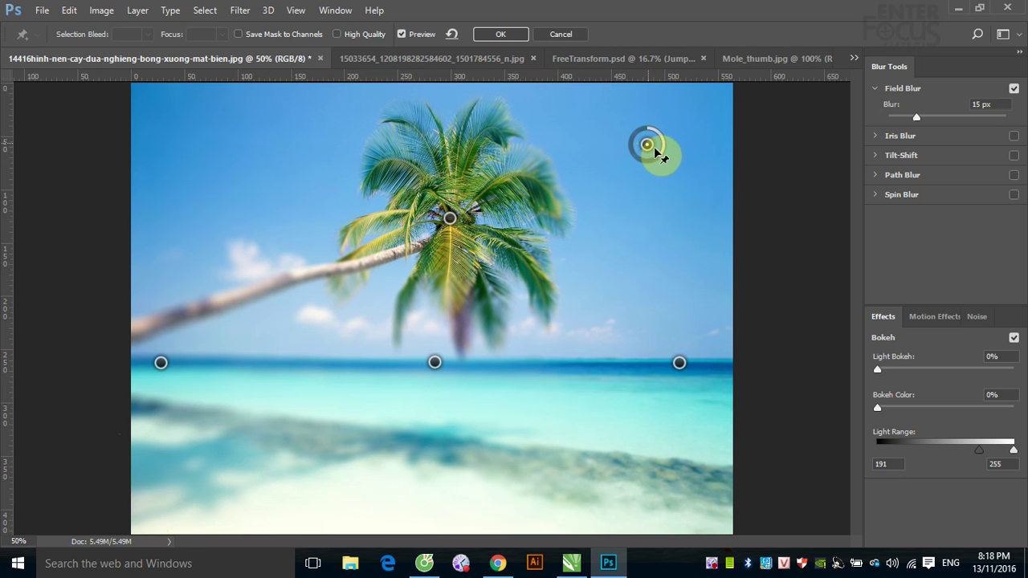
mouse_move(662, 156)
mouse_down()
mouse_move(650, 137)
mouse_move(975, 137)
mouse_up()
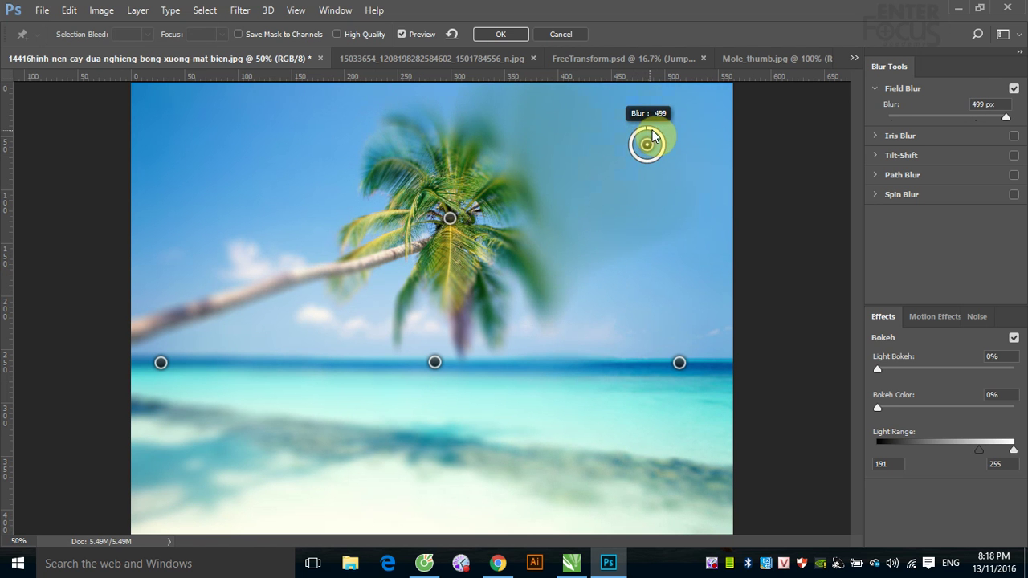
click(980, 105)
text(0)
key(Return)
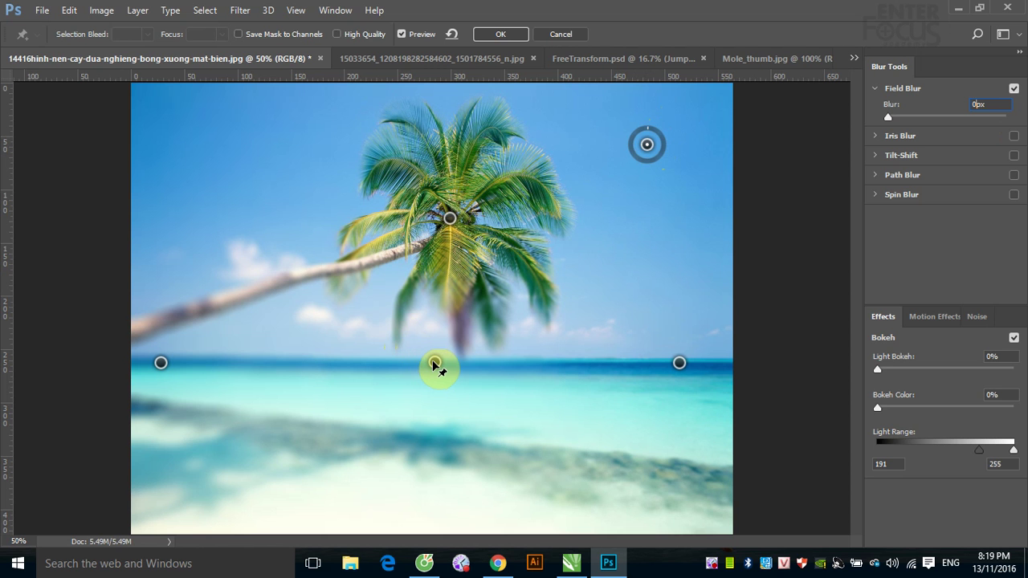
Step: Set the mid-horizon pin's blur to 5 px
click(435, 364)
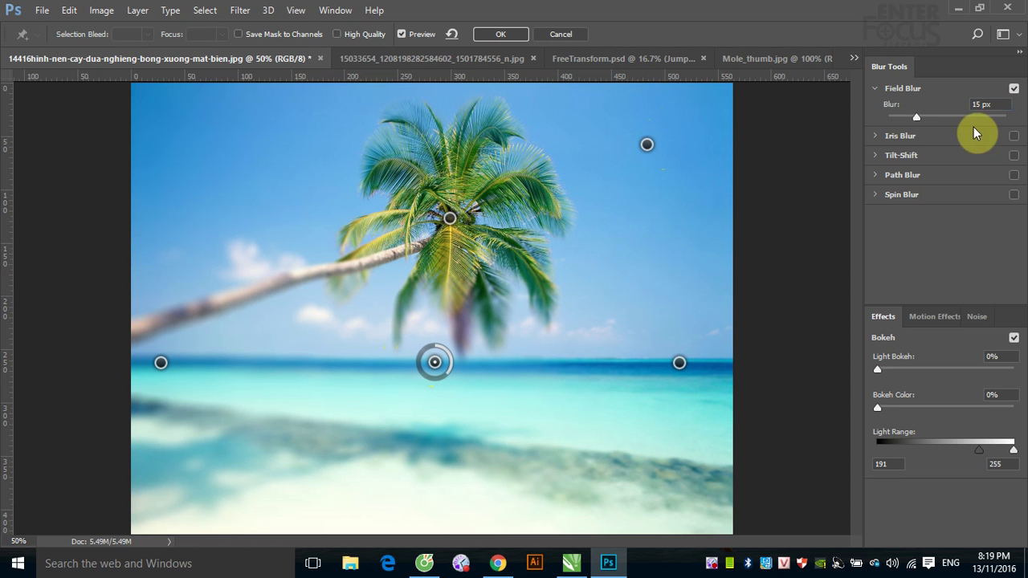
text(5)
key(Return)
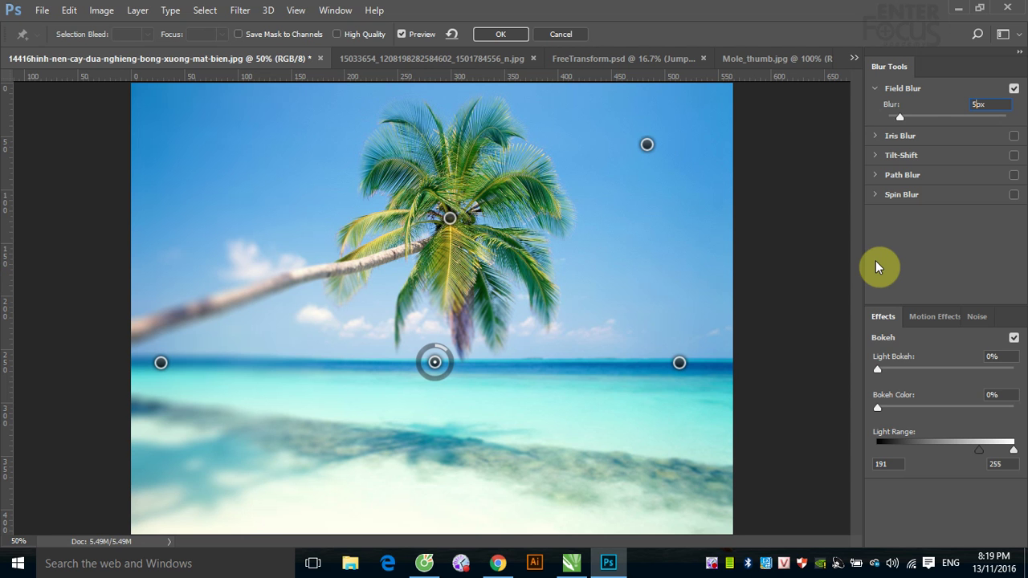
Step: Add pins on the sand at bottom centre and bottom right, raising the bottom-right pin's blur to 39 px
click(448, 516)
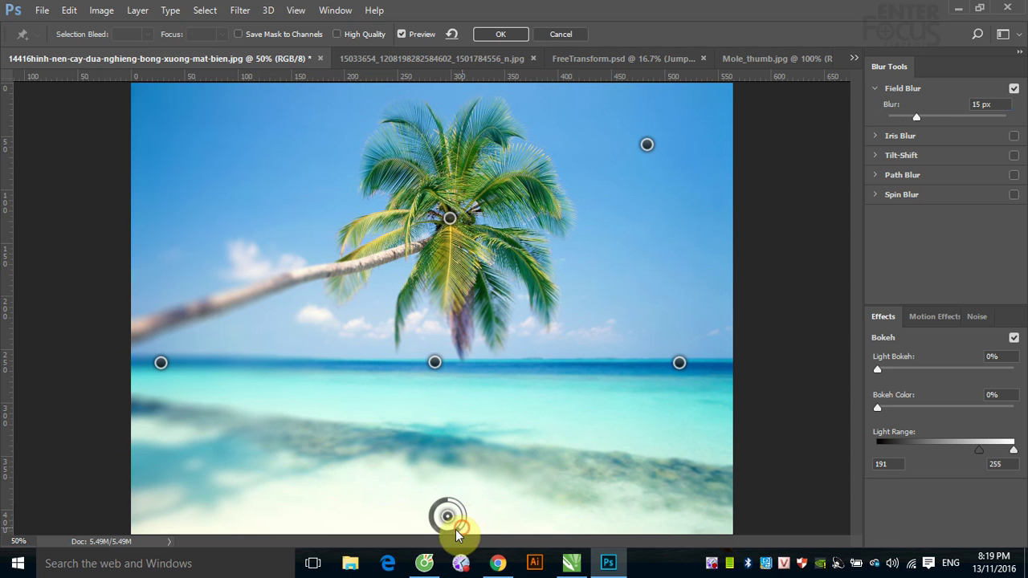
mouse_move(455, 518)
mouse_down()
mouse_move(432, 514)
mouse_move(444, 543)
mouse_up()
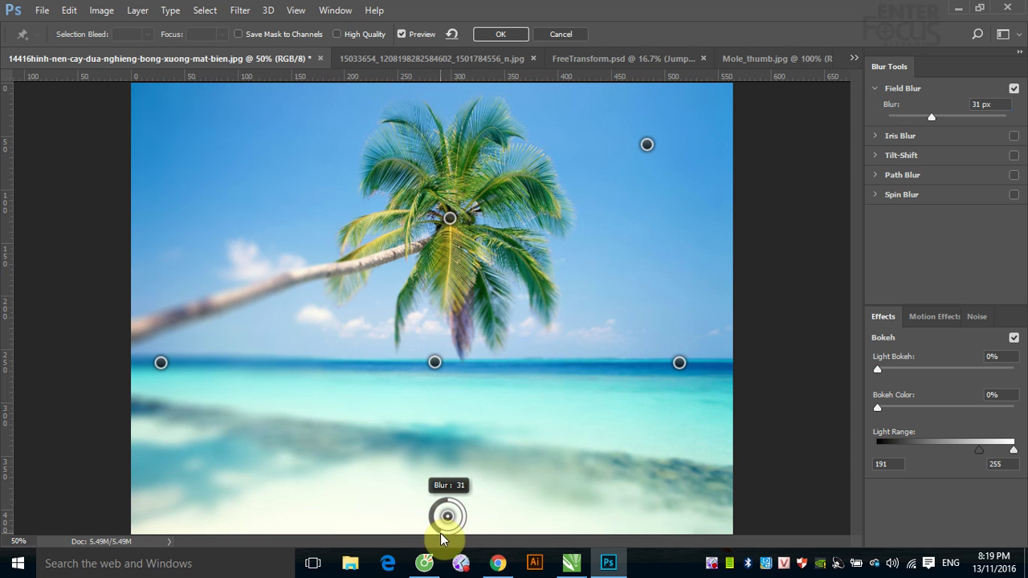
click(685, 503)
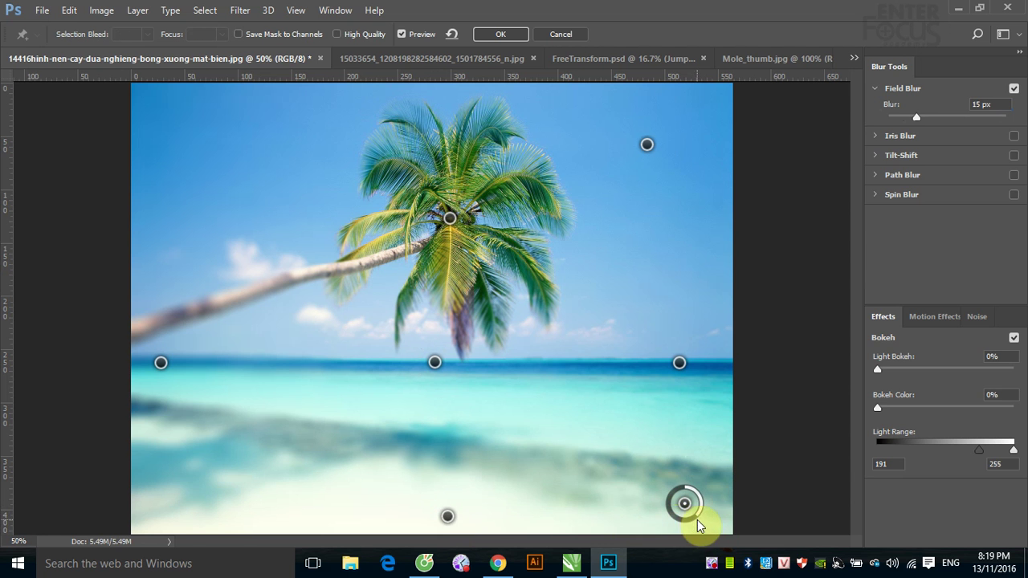
drag(669, 515, 674, 518)
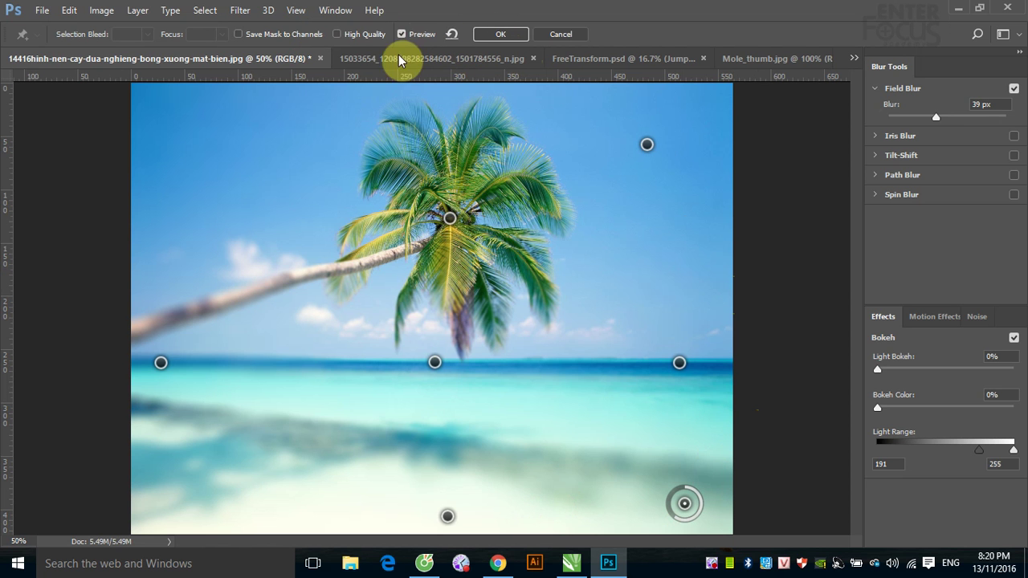
Step: Compare with the unblurred original, then commit the multi-pin Field Blur to the beach photo
click(401, 35)
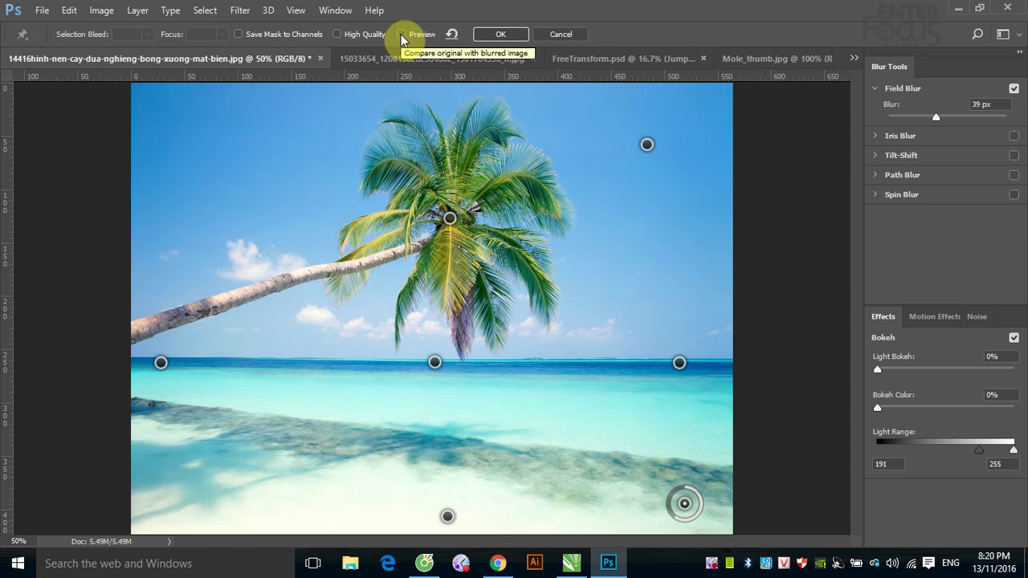
click(401, 35)
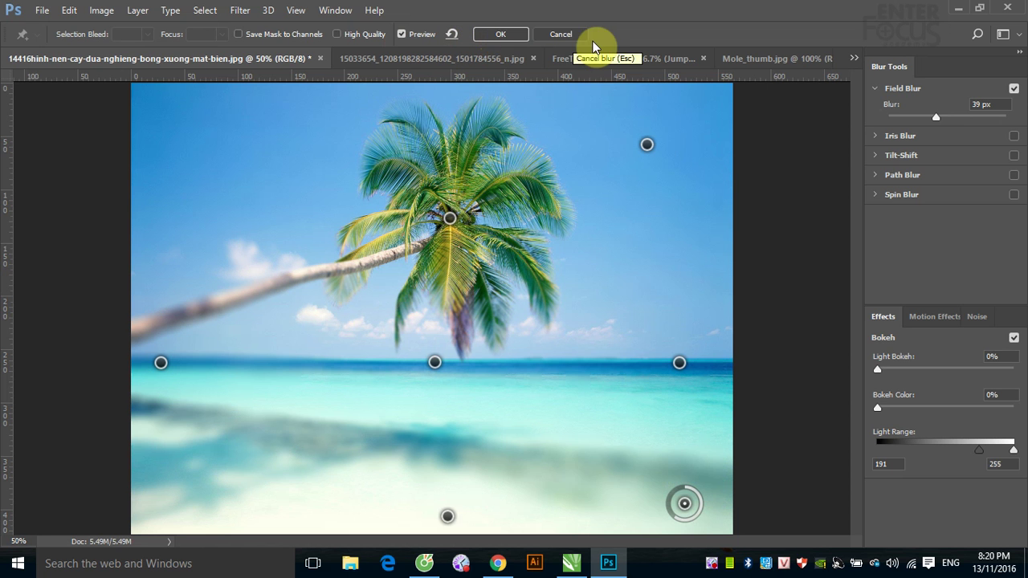
click(498, 34)
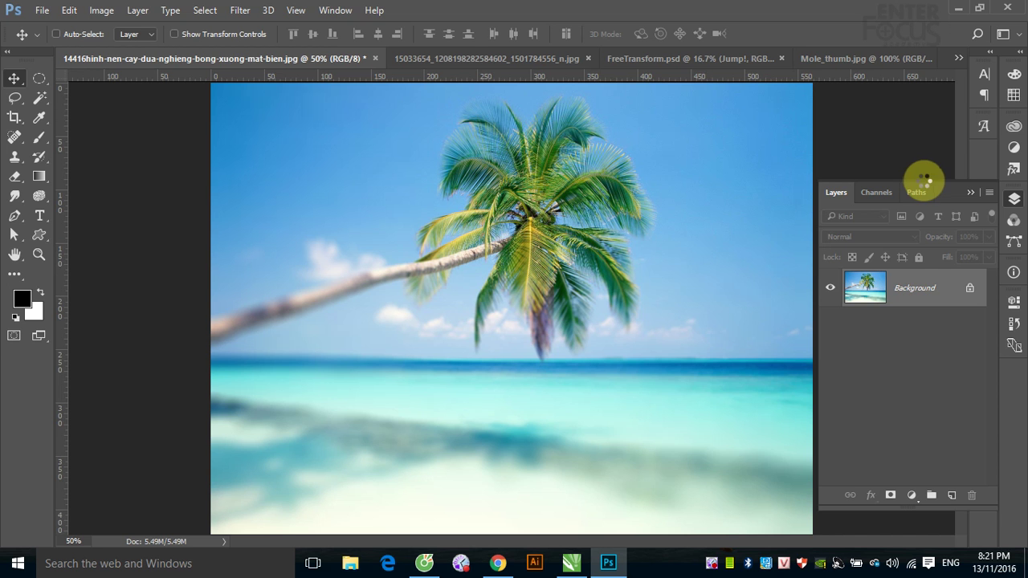
Step: Undo the Field Blur and start an Iris Blur preview on the photo
key(ctrl+z)
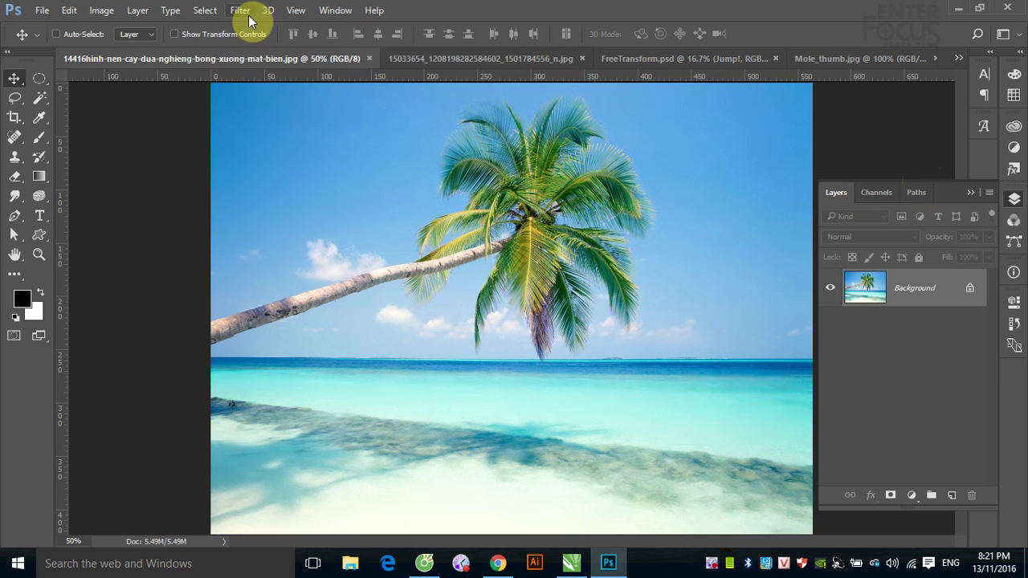
click(240, 10)
mouse_move(261, 191)
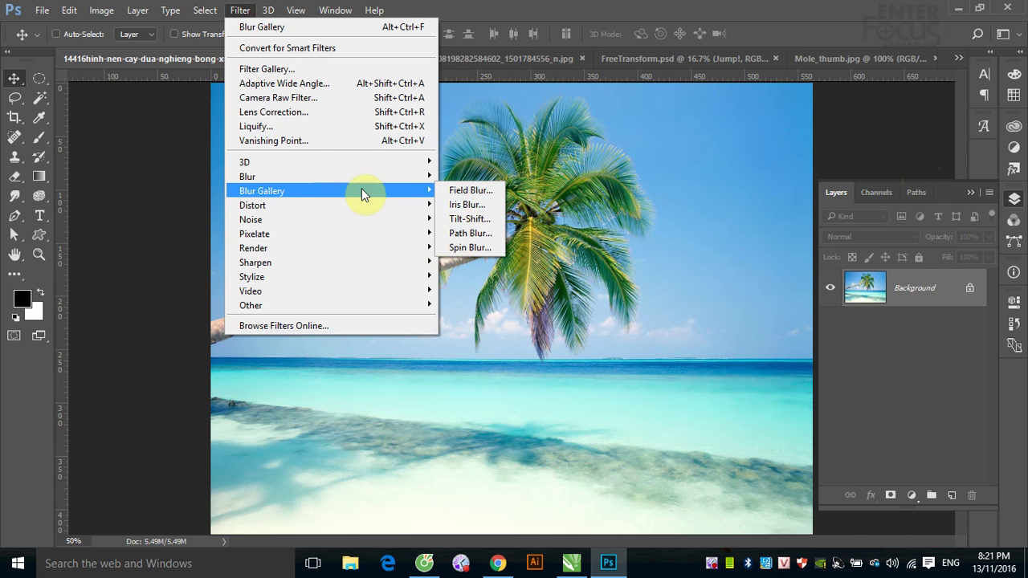
click(485, 207)
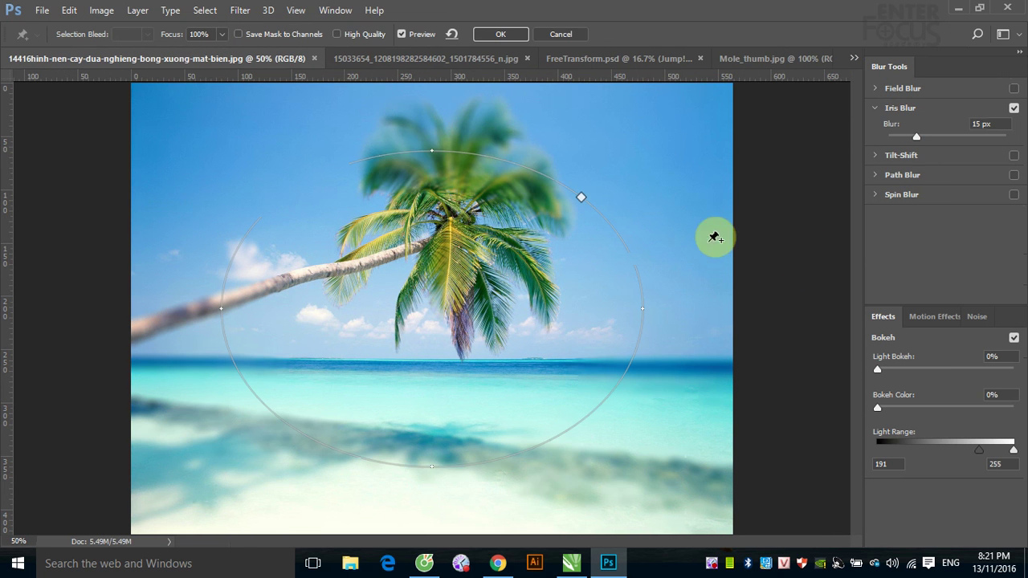
mouse_move(299, 312)
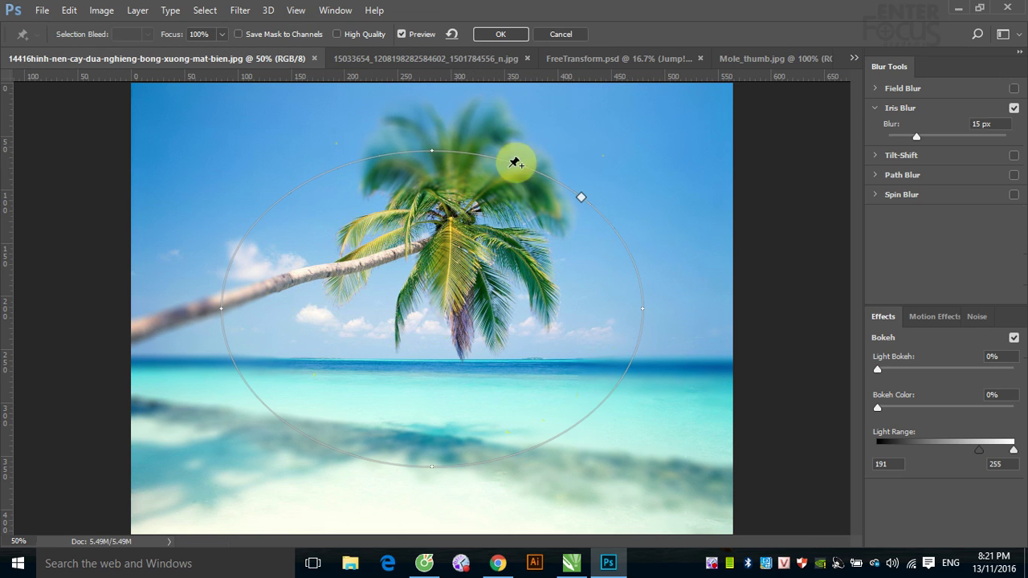
mouse_move(432, 308)
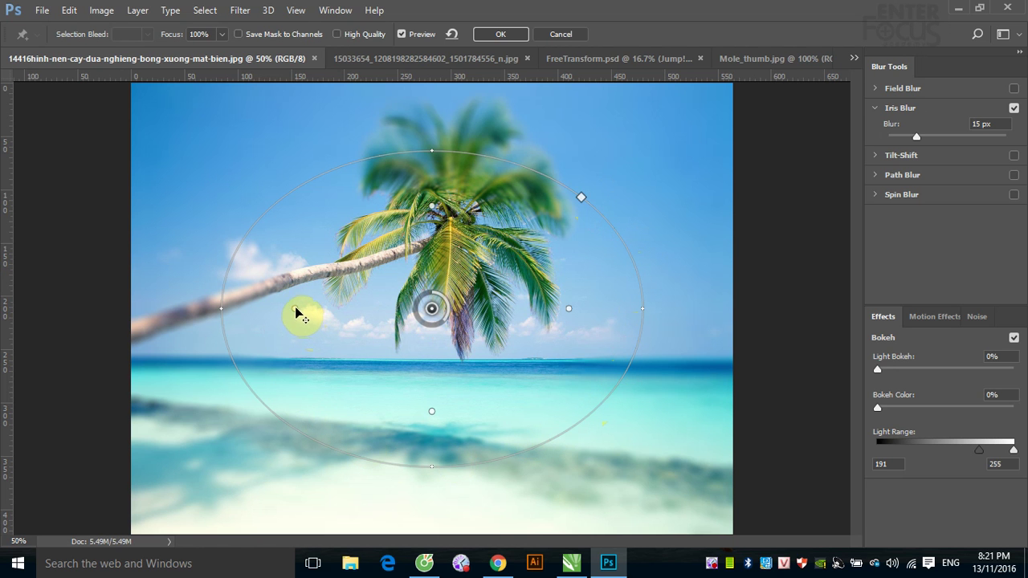
click(432, 309)
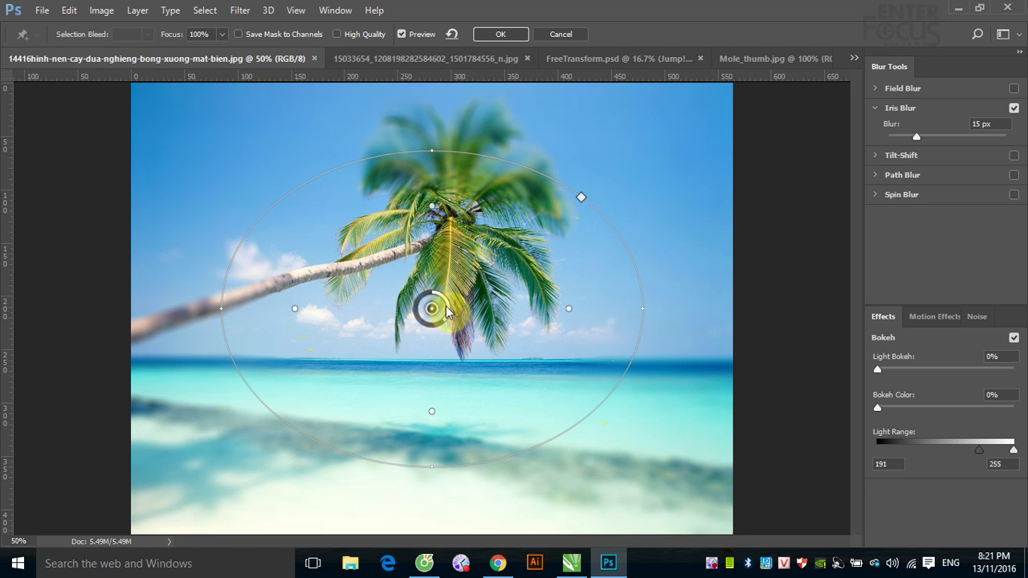
click(569, 310)
click(569, 310)
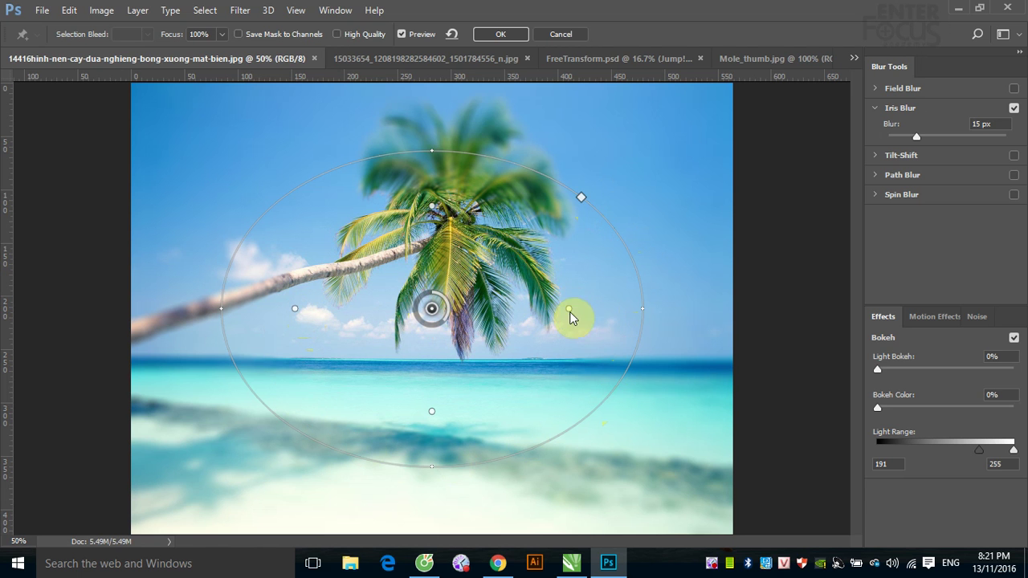
Step: Drag the Iris Blur feather handles to widen the sharp inner area
drag(570, 310, 589, 308)
mouse_move(431, 428)
mouse_down()
mouse_move(427, 452)
mouse_move(450, 398)
mouse_move(441, 456)
mouse_up()
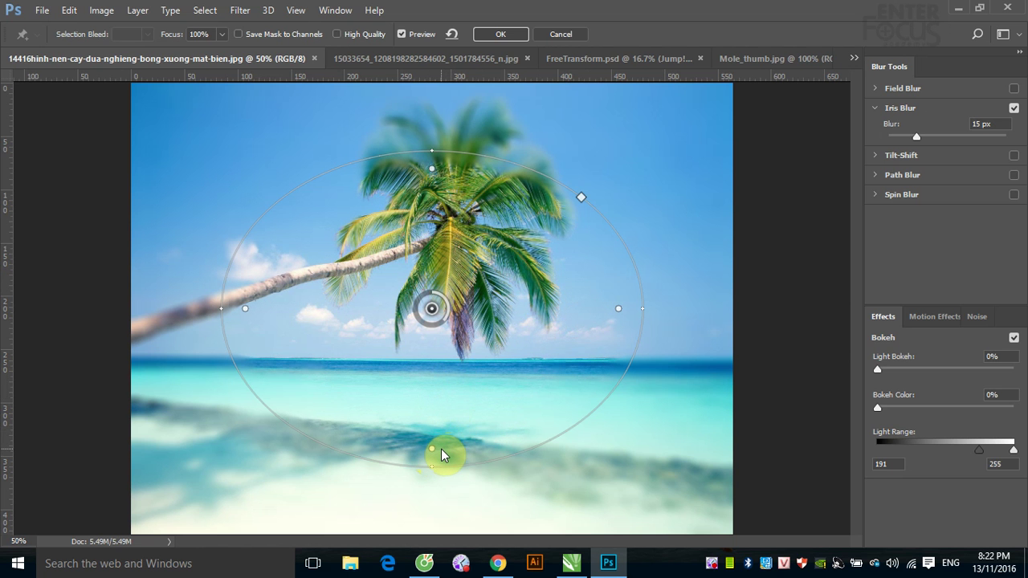
drag(441, 449, 440, 416)
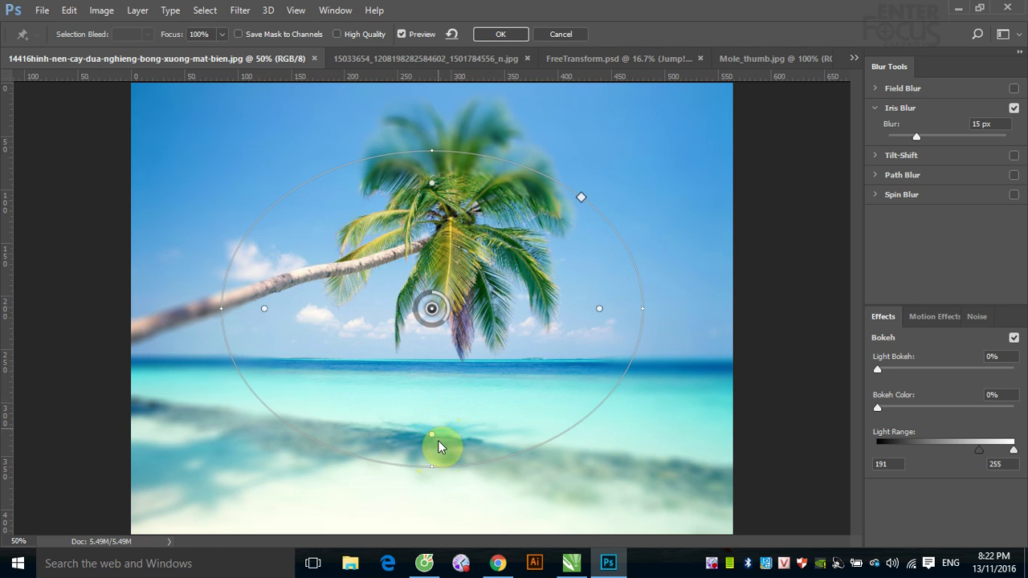
drag(438, 417, 437, 446)
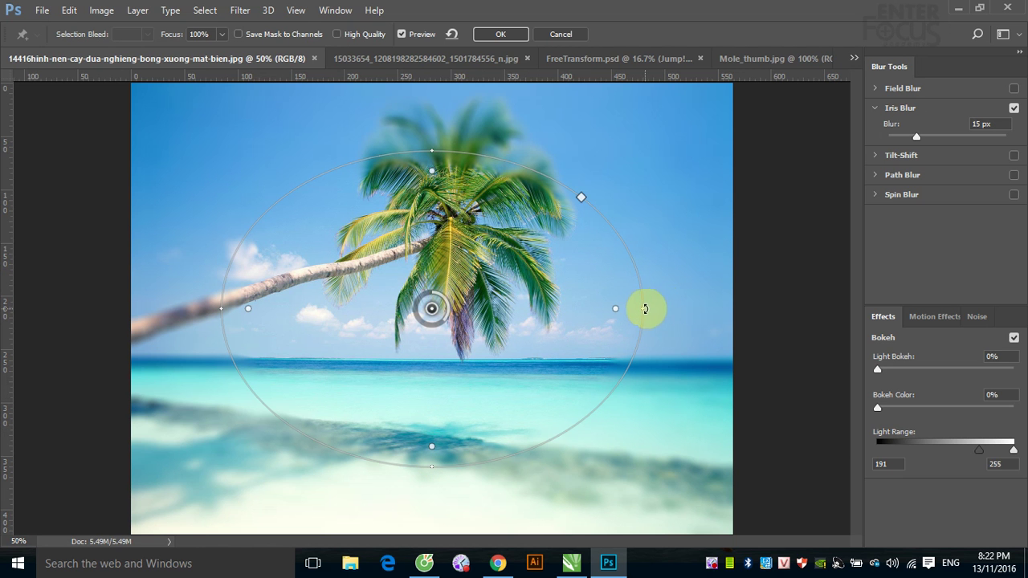
Step: Widen the iris ellipse as a rounded oval and centre it on the palm crown
drag(642, 308, 784, 319)
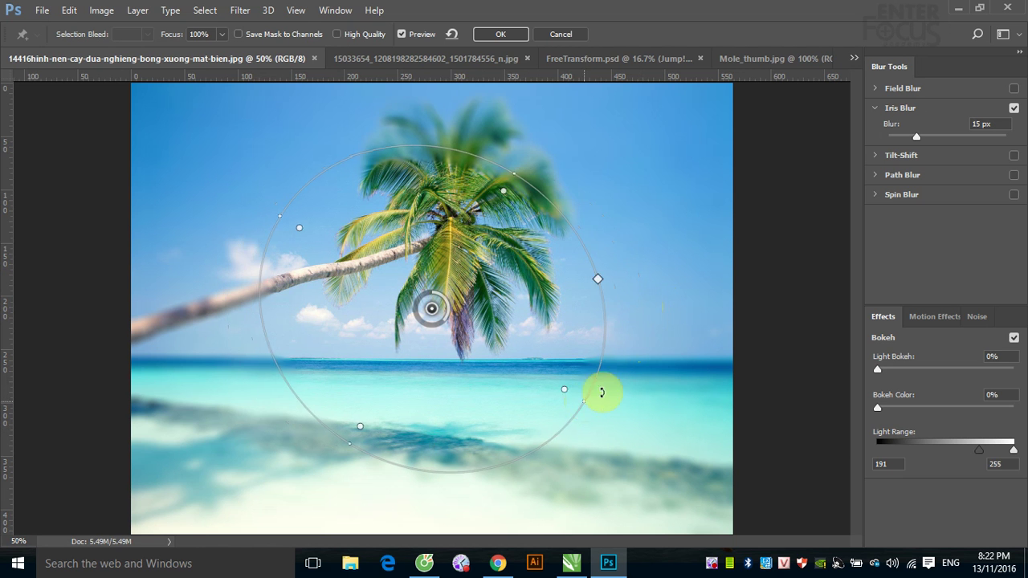
drag(733, 321, 720, 317)
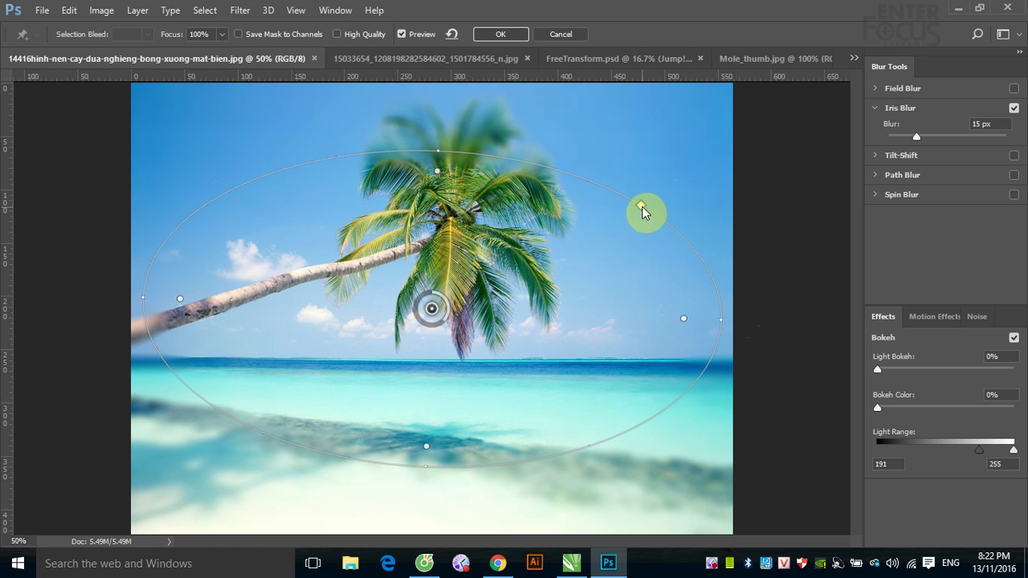
drag(642, 206, 725, 140)
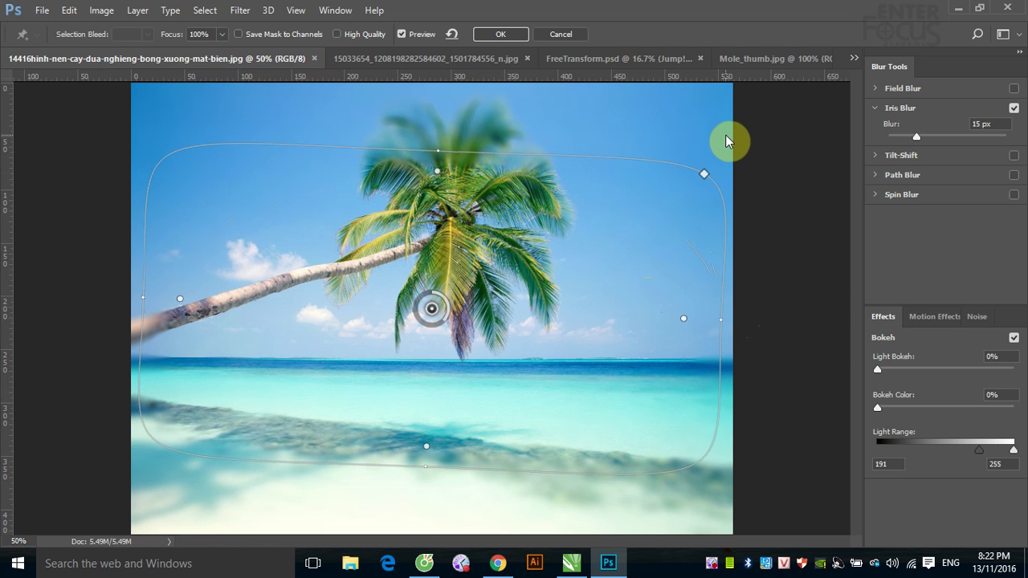
drag(725, 141, 676, 233)
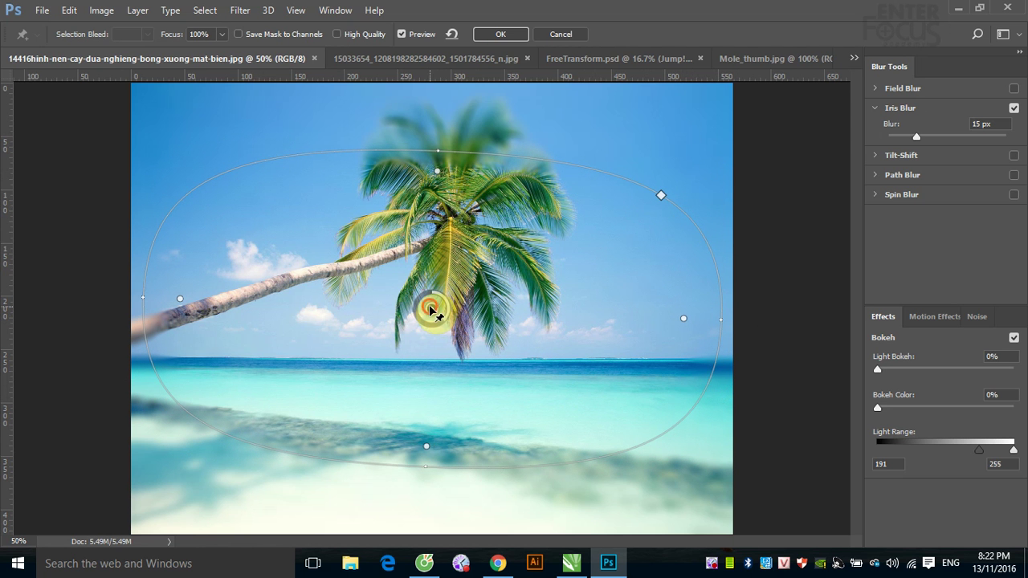
mouse_move(431, 310)
mouse_down()
mouse_move(417, 417)
mouse_move(437, 250)
mouse_up()
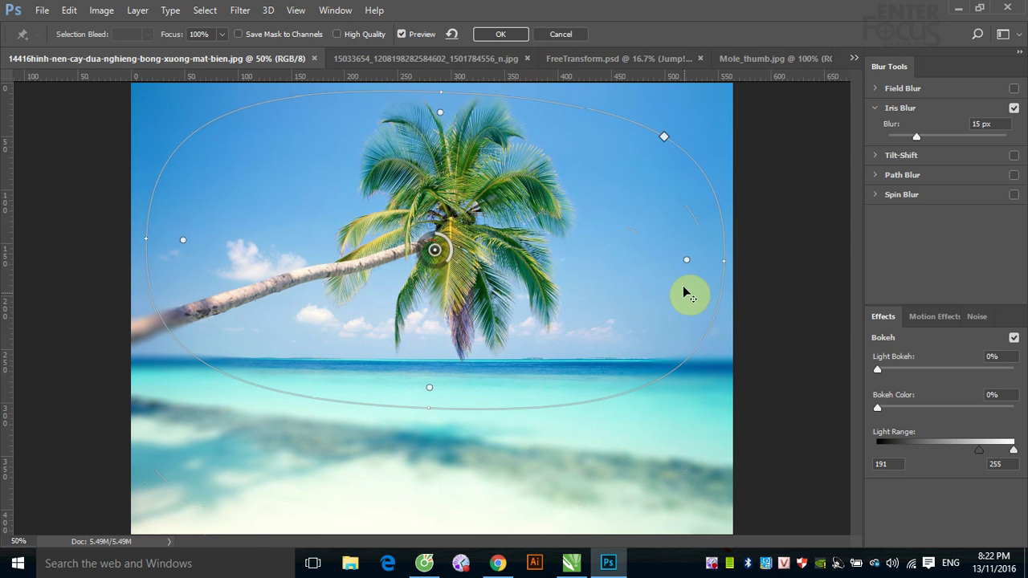
Step: Soften the oval, nudge its centre, and stretch the 27 px iris ellipse past the image edges
drag(664, 137, 644, 147)
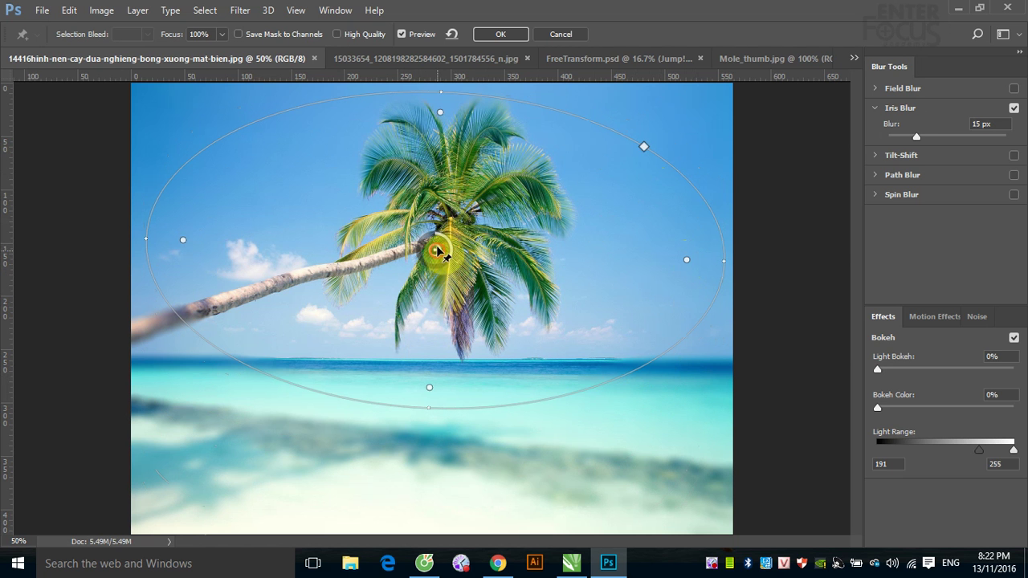
mouse_move(436, 249)
mouse_down()
mouse_move(464, 237)
mouse_move(436, 272)
mouse_up()
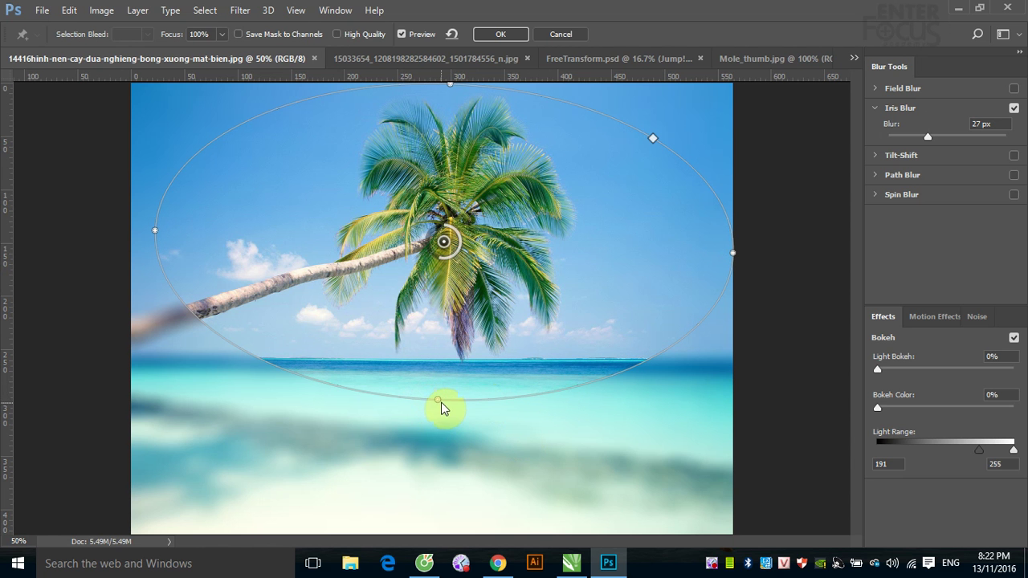
mouse_move(350, 389)
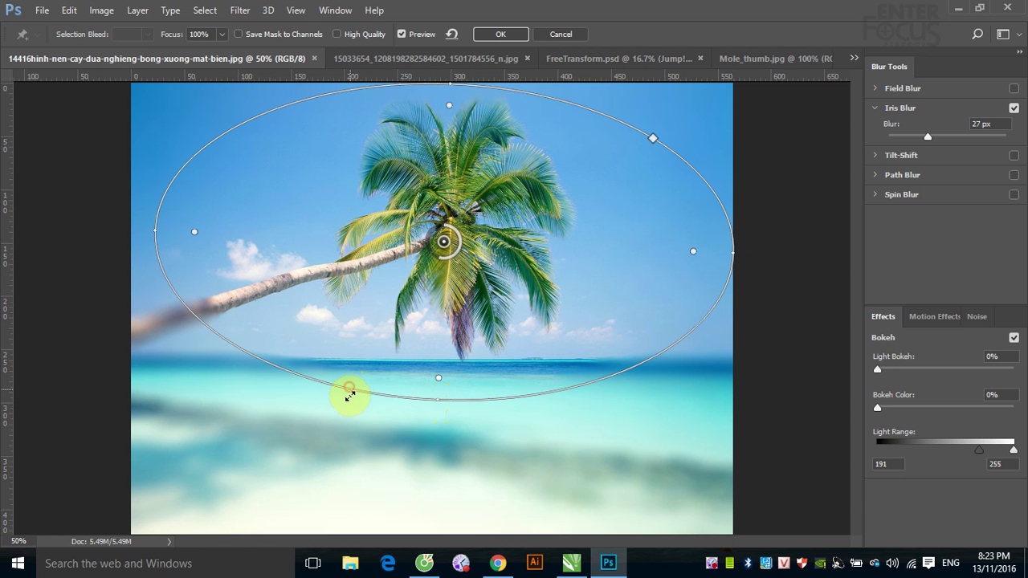
mouse_move(349, 388)
mouse_down()
mouse_move(352, 400)
mouse_move(360, 386)
mouse_up()
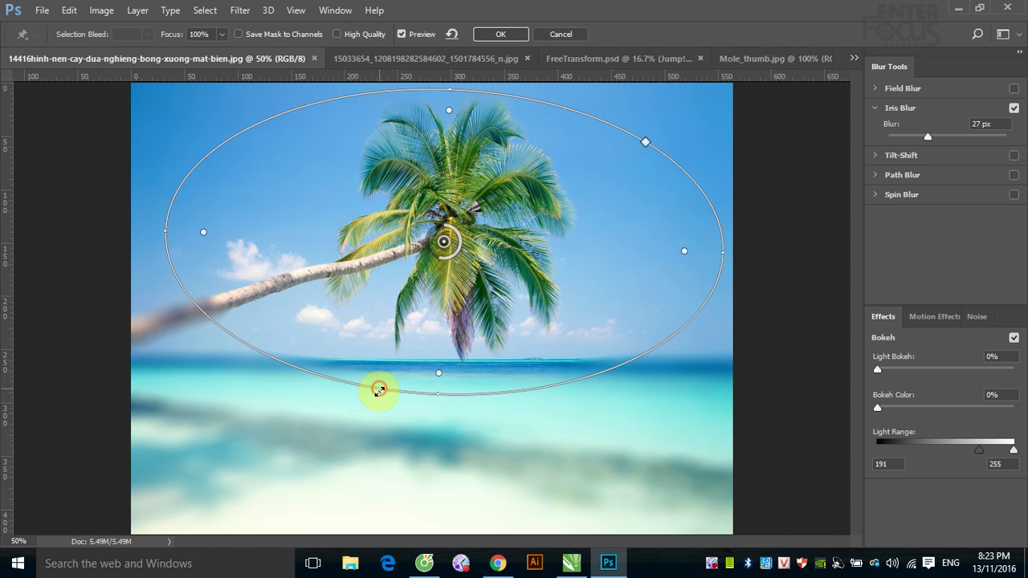
drag(378, 391, 368, 446)
drag(806, 207, 711, 206)
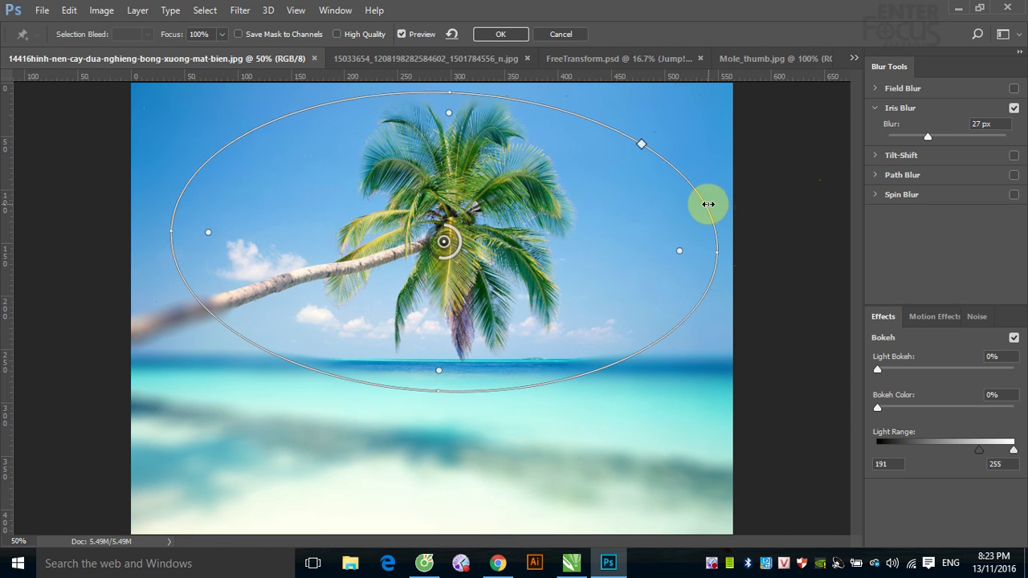
drag(398, 389, 397, 455)
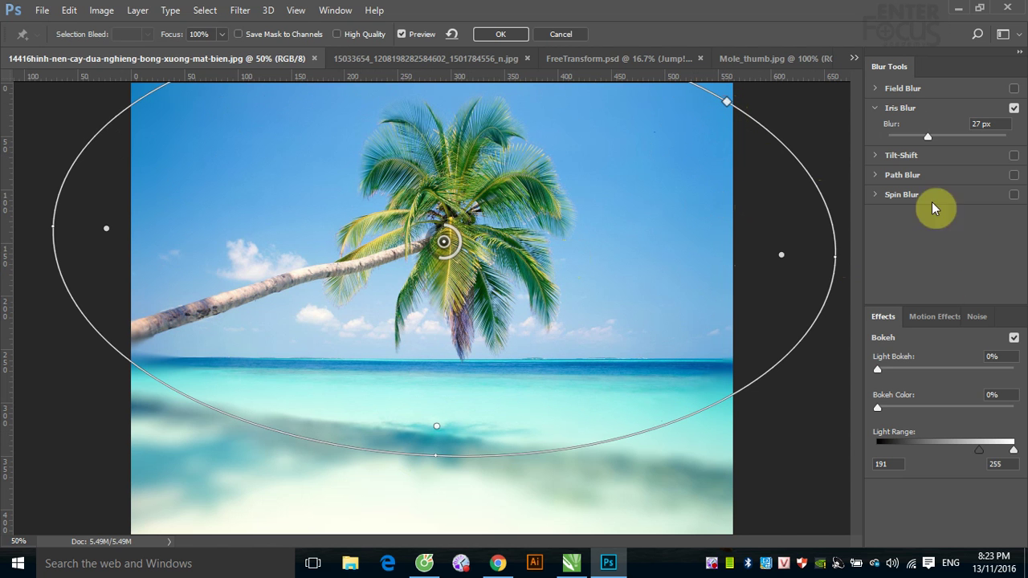
Step: Apply the Iris Blur, undo it, and start a Tilt-Shift blur preview instead
click(500, 35)
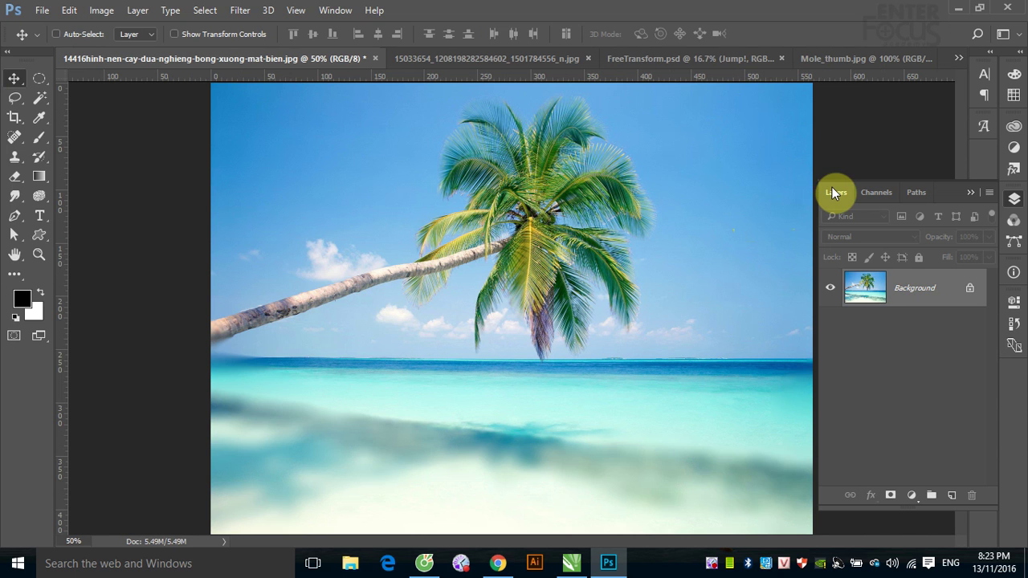
key(ctrl+z)
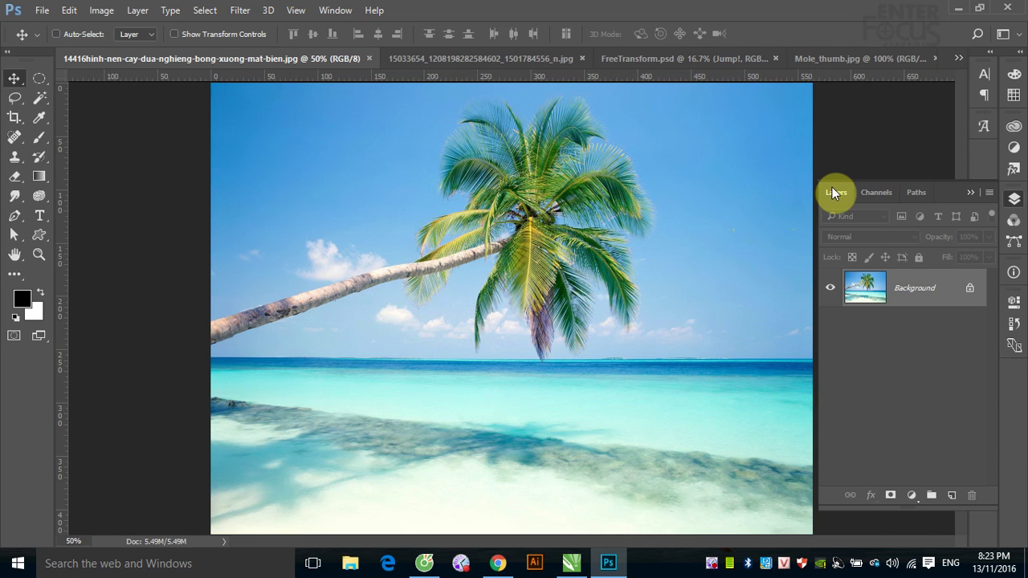
click(241, 10)
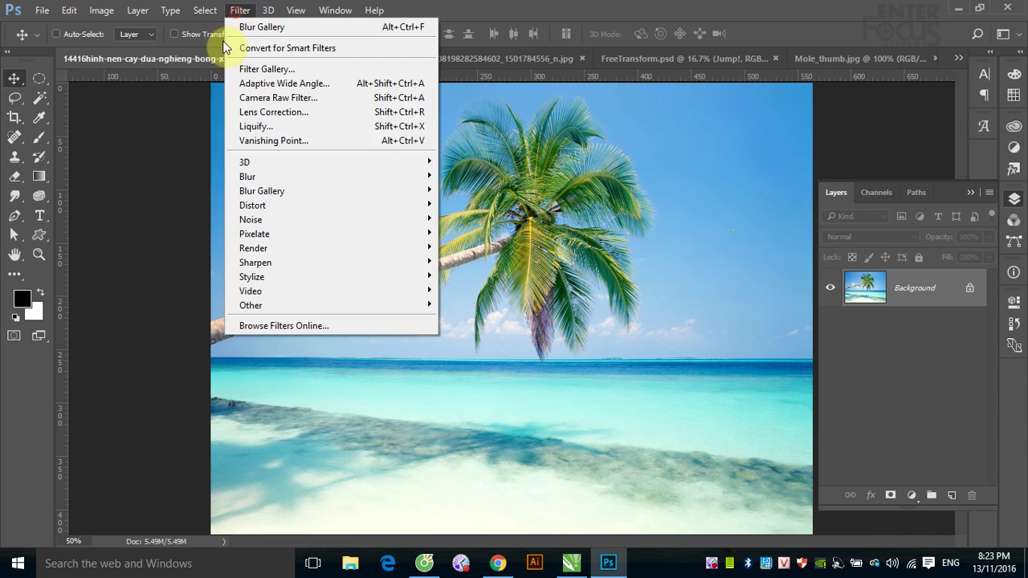
click(255, 176)
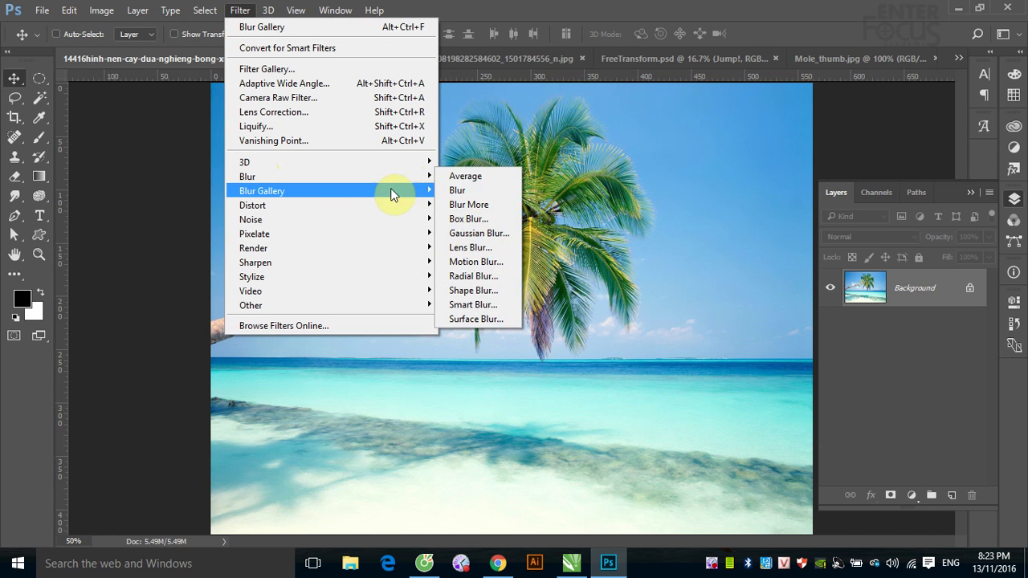
mouse_move(262, 191)
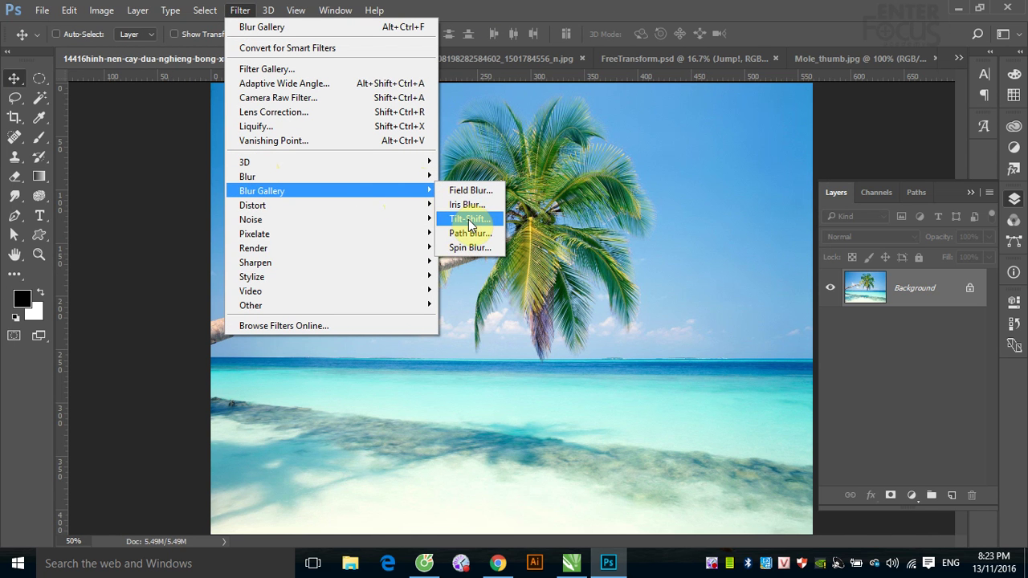
click(470, 220)
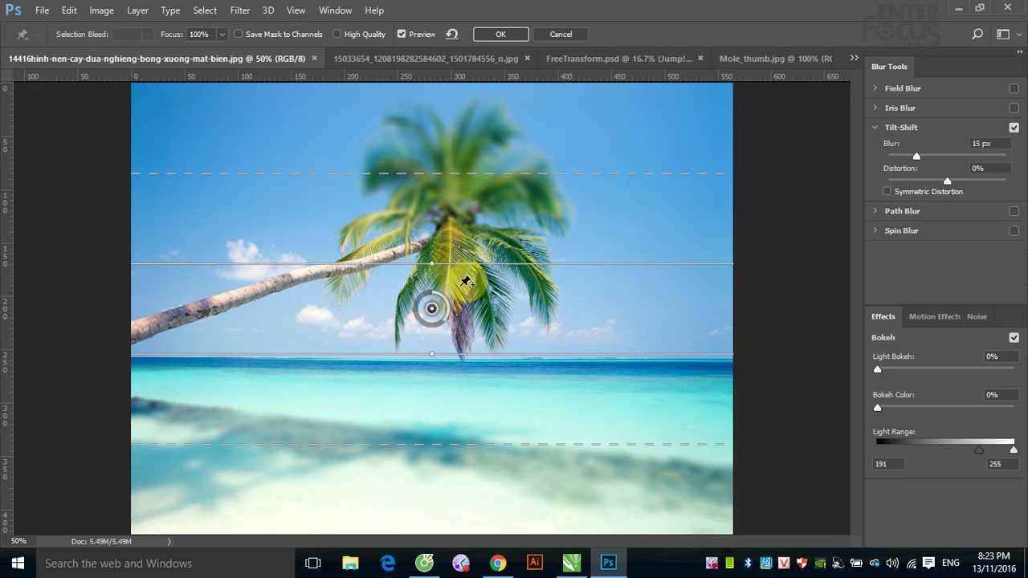
Step: Widen the Tilt-Shift sharp band over the palm crown and sea, with blur at 6 px
drag(390, 298, 431, 316)
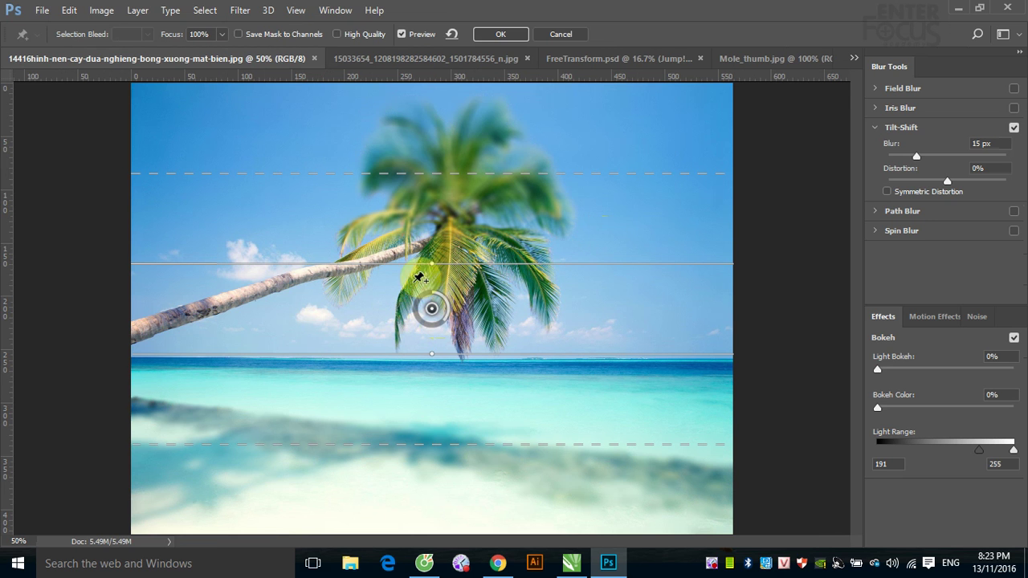
drag(432, 313, 466, 301)
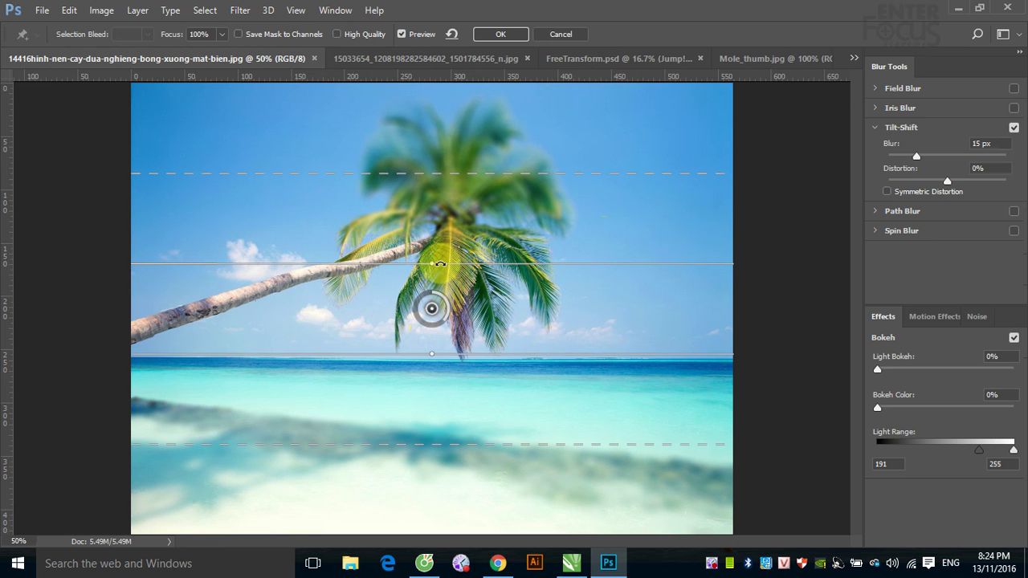
click(448, 266)
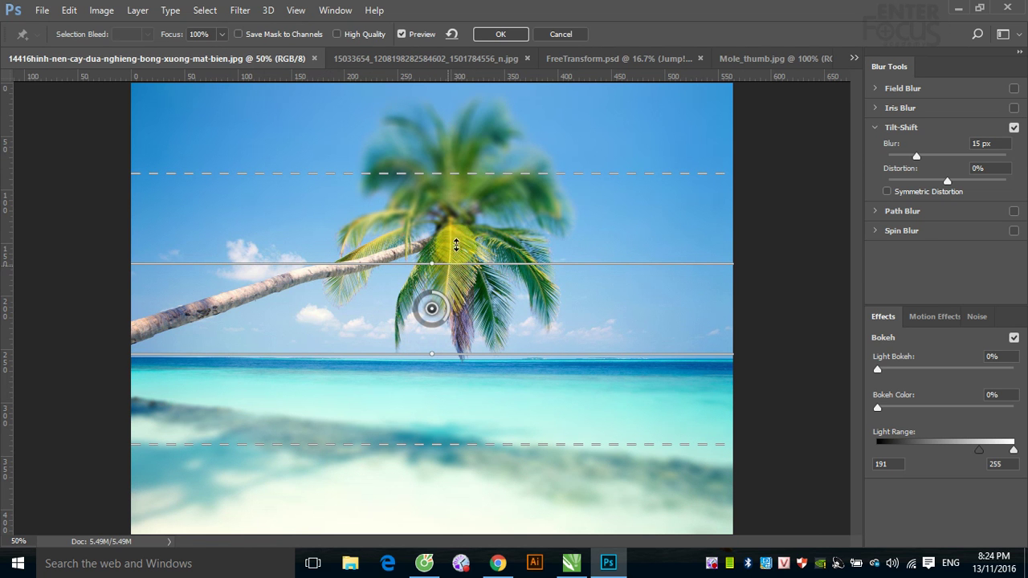
mouse_move(448, 266)
mouse_down()
mouse_move(468, 187)
mouse_move(458, 225)
mouse_up()
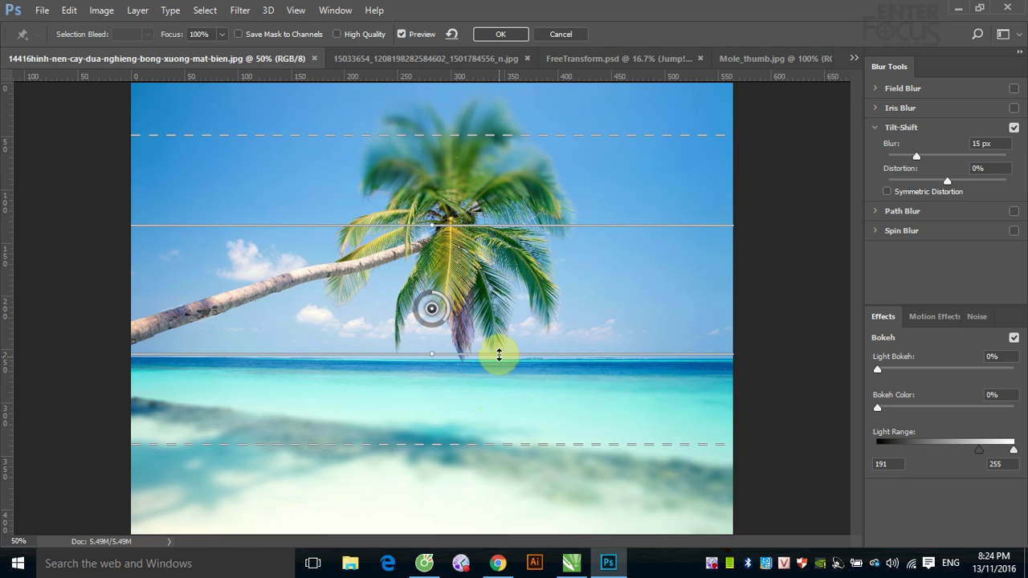
mouse_move(499, 354)
mouse_down()
mouse_move(497, 424)
mouse_move(501, 371)
mouse_up()
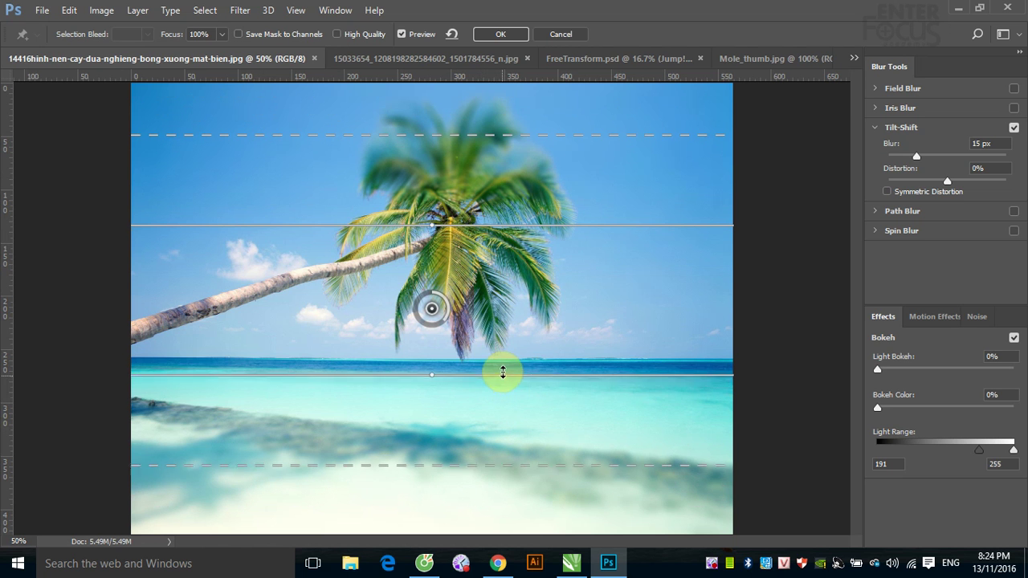
mouse_move(509, 226)
mouse_down()
mouse_move(510, 156)
mouse_move(525, 104)
mouse_move(524, 129)
mouse_up()
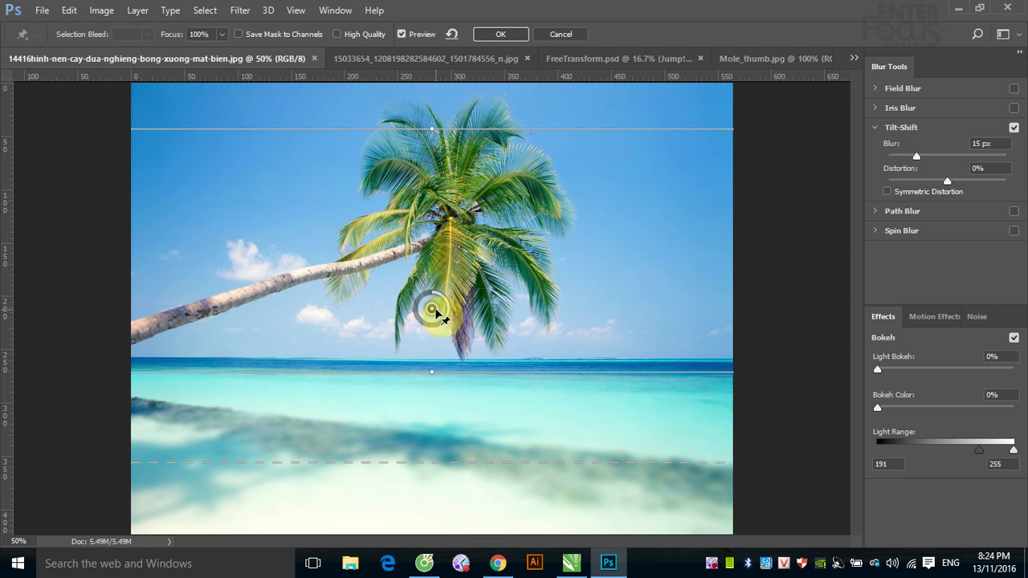
mouse_move(431, 308)
mouse_down()
mouse_move(468, 228)
mouse_move(442, 358)
mouse_move(439, 345)
mouse_move(462, 336)
mouse_up()
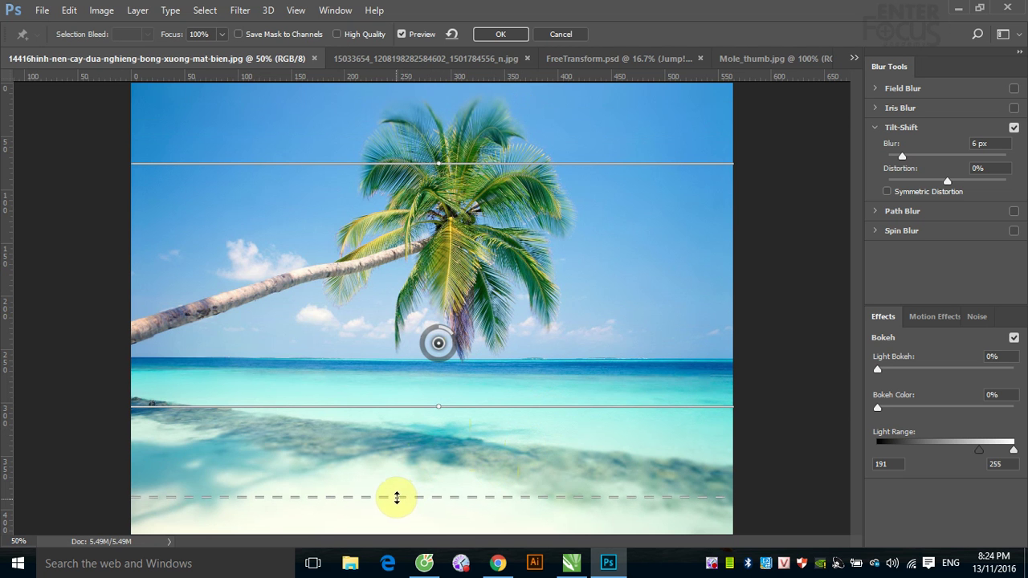
Step: Adjust the lower fade, lower Tilt-Shift blur to 2 px, and add a second pin
mouse_move(397, 497)
mouse_down()
mouse_move(398, 516)
mouse_move(415, 480)
mouse_up()
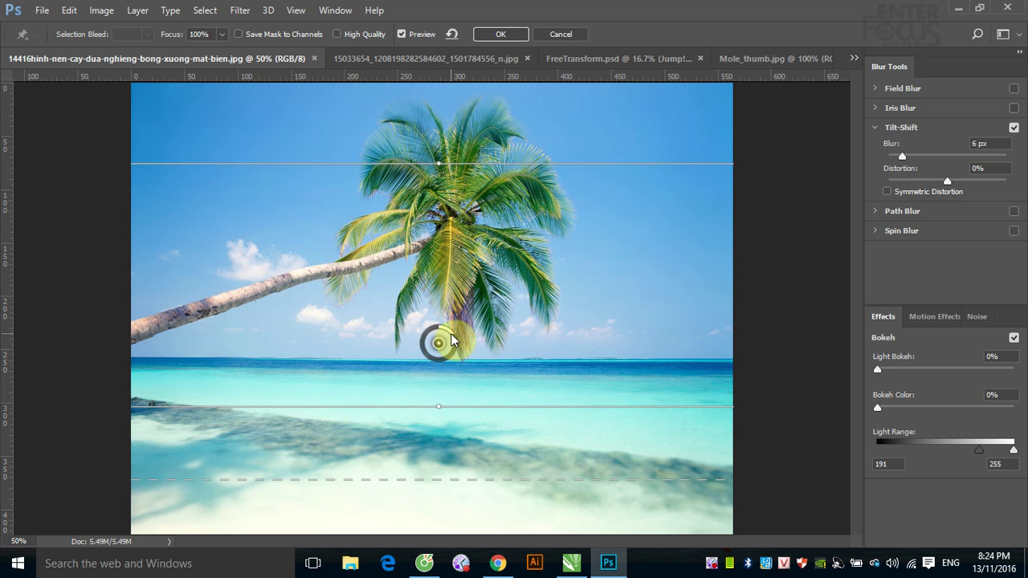
drag(447, 338, 438, 336)
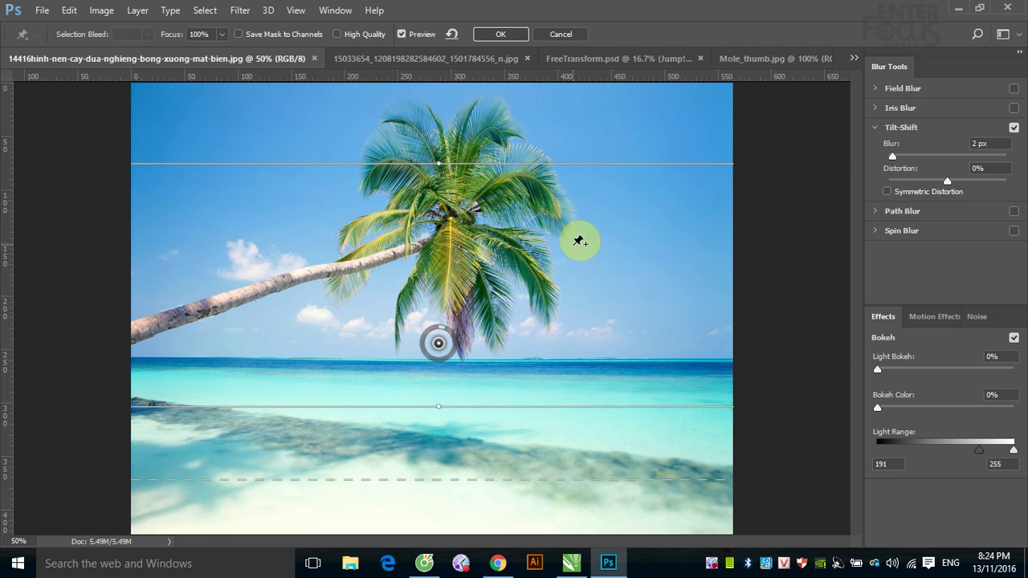
click(588, 213)
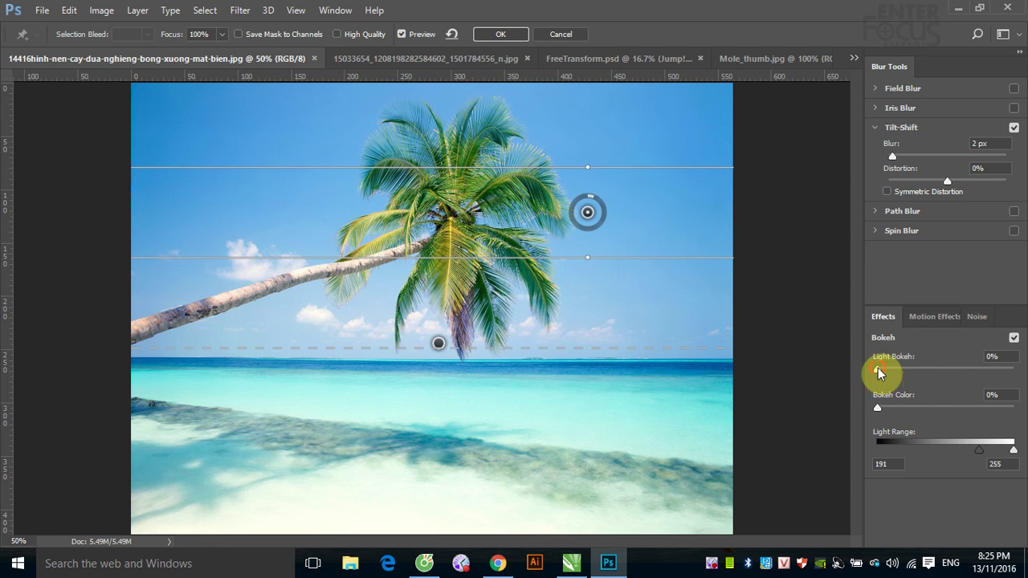
Step: Adjust the Light Bokeh, Bokeh Color and Light Range sliders, then apply the blur
mouse_move(879, 371)
mouse_down()
mouse_move(895, 370)
mouse_move(853, 394)
mouse_move(1004, 408)
mouse_up()
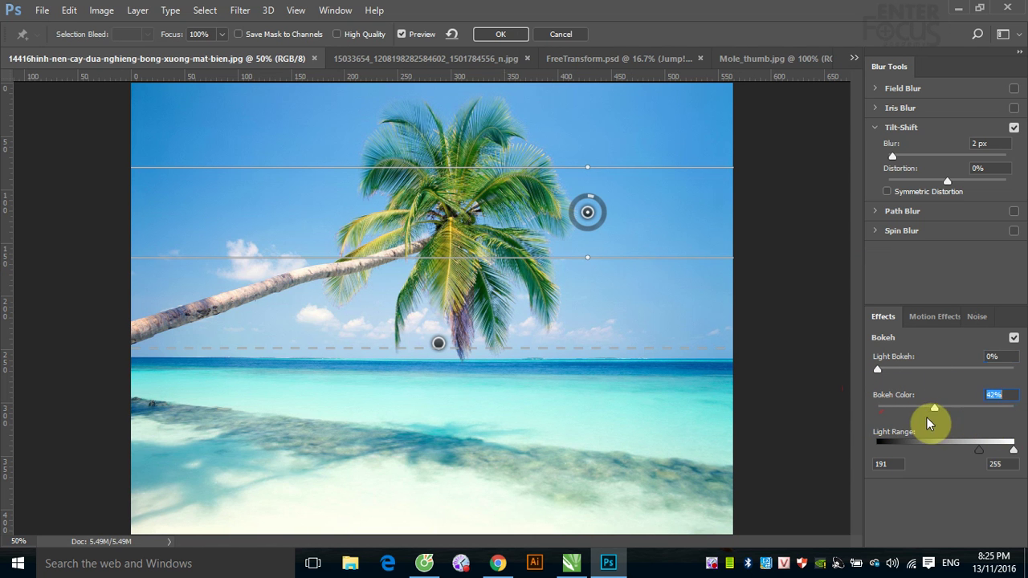
click(877, 408)
mouse_move(980, 447)
mouse_down()
mouse_move(905, 450)
mouse_move(974, 450)
mouse_up()
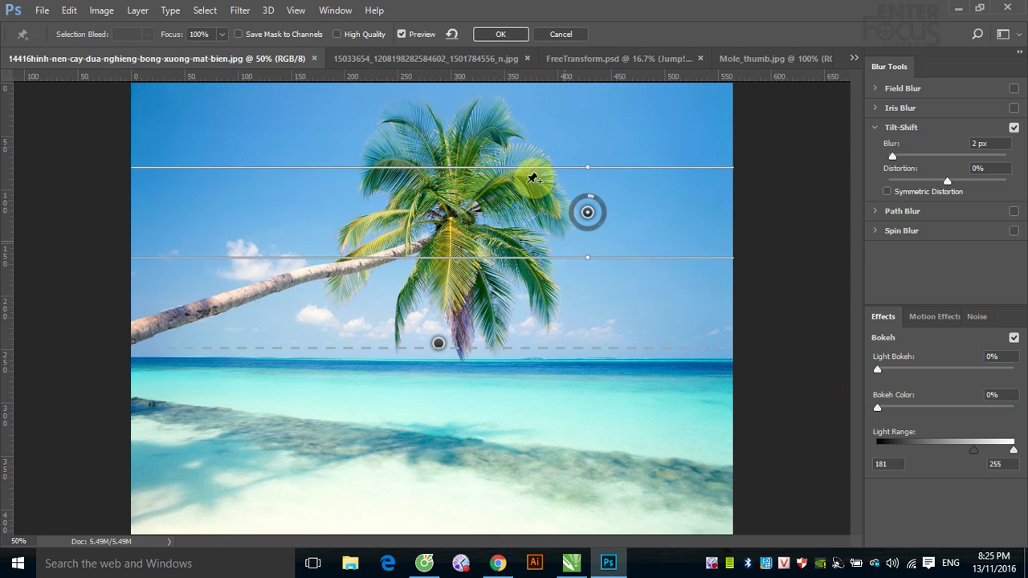
click(508, 37)
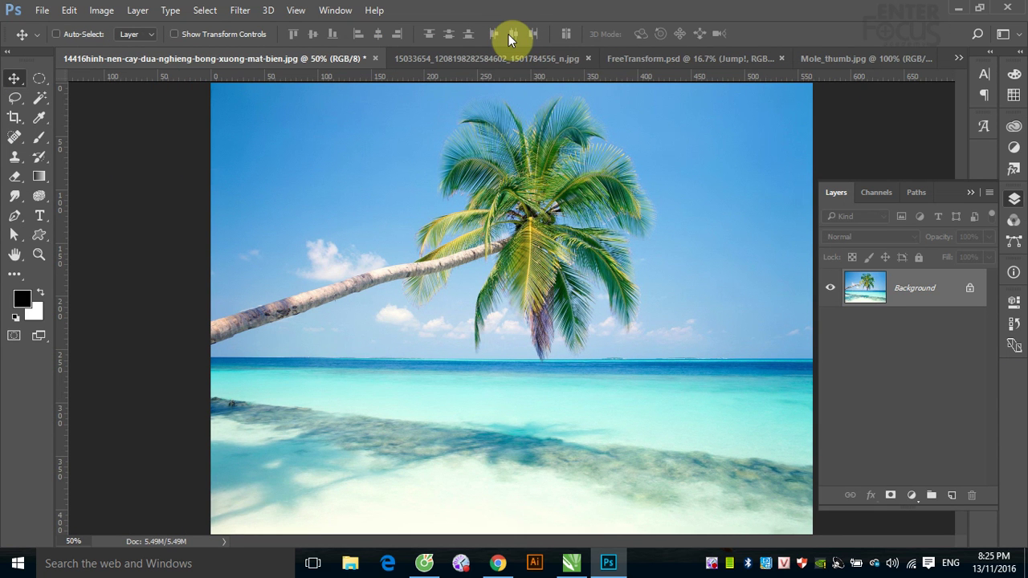
Step: Undo the Tilt-Shift, start a Spin Blur, and adjust its angle, size and feather
key(ctrl+s)
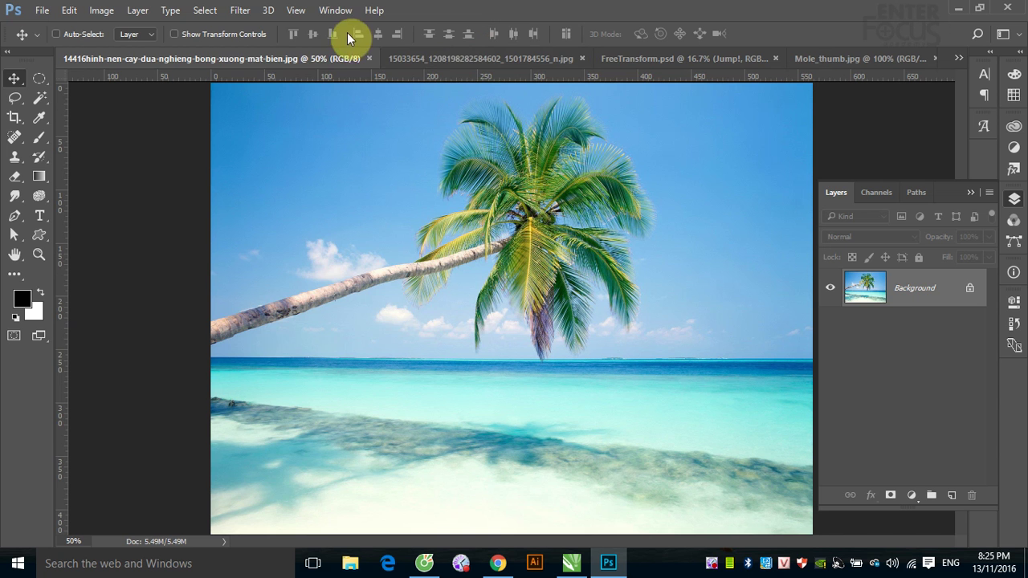
click(241, 11)
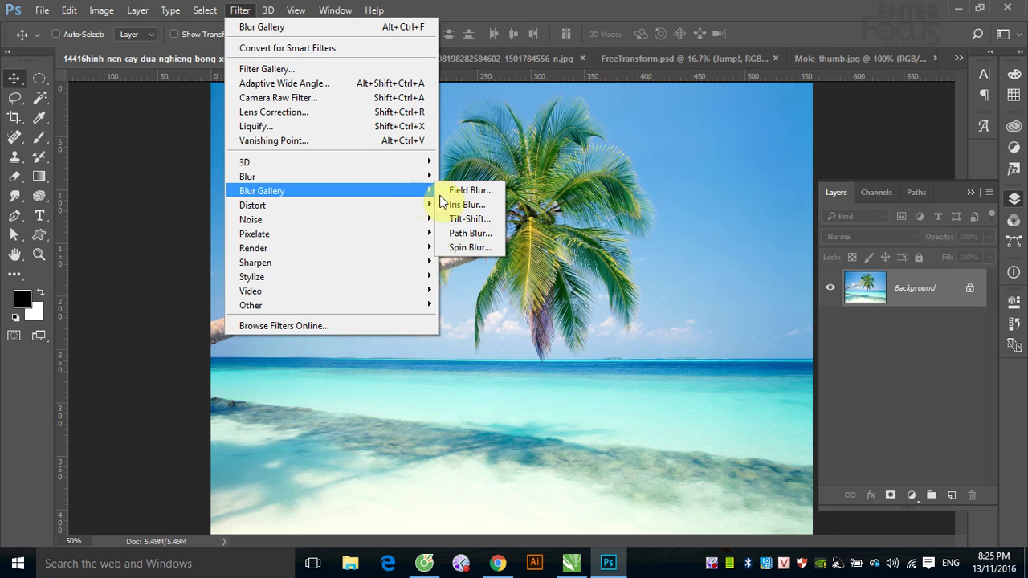
mouse_move(262, 191)
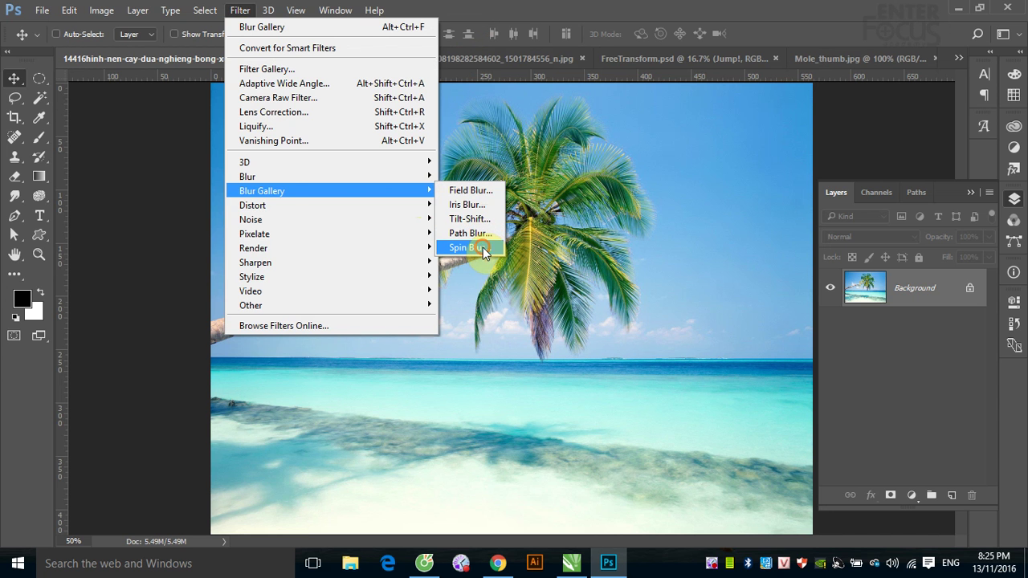
click(483, 248)
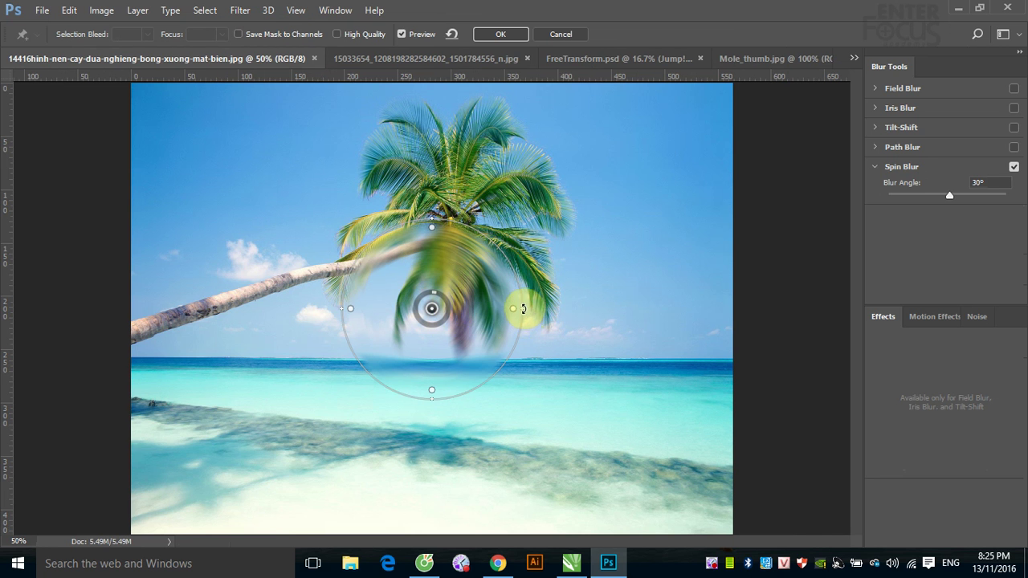
drag(522, 307, 662, 316)
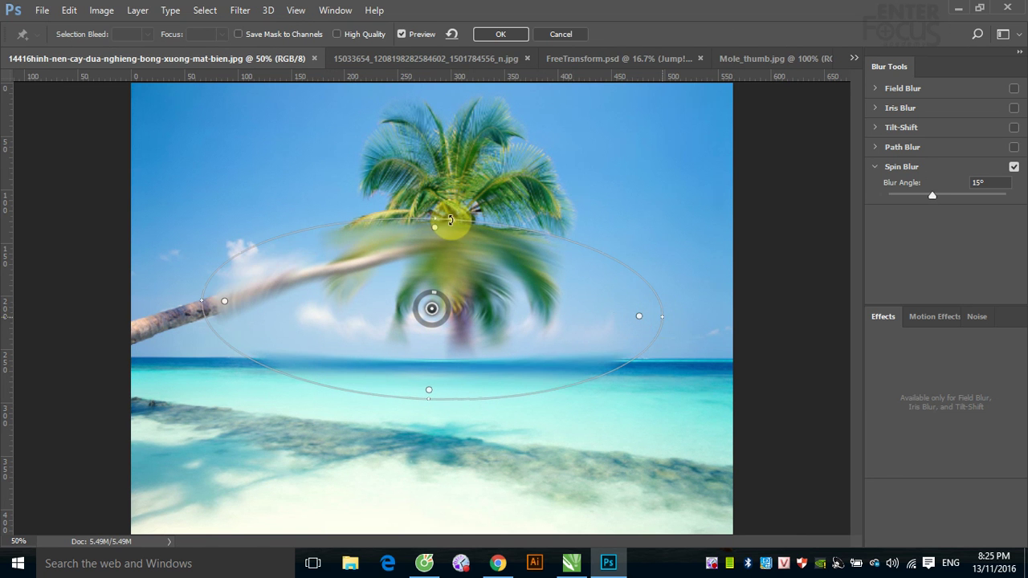
drag(466, 150, 460, 177)
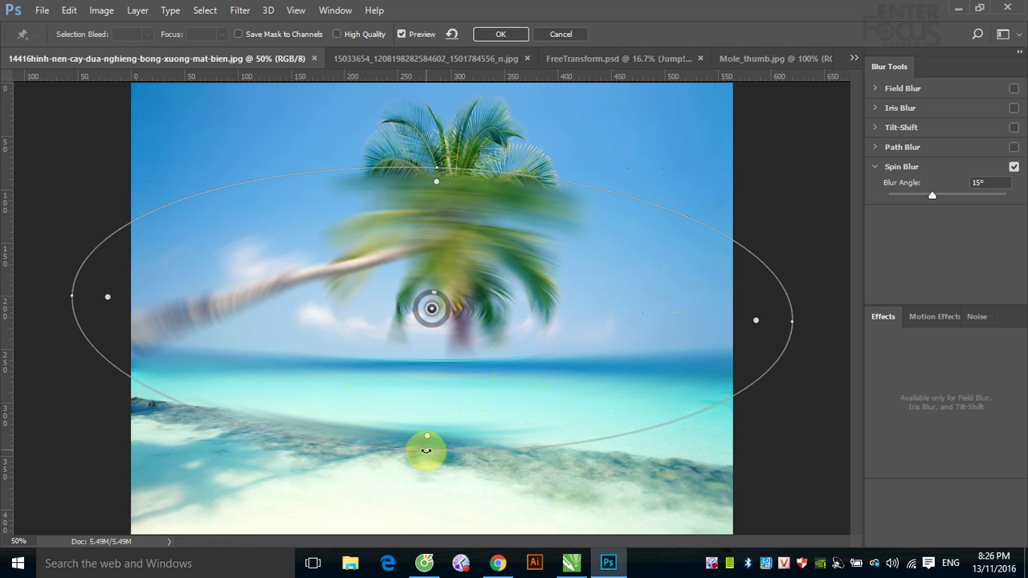
mouse_move(429, 382)
mouse_down()
mouse_move(431, 339)
mouse_move(434, 424)
mouse_up()
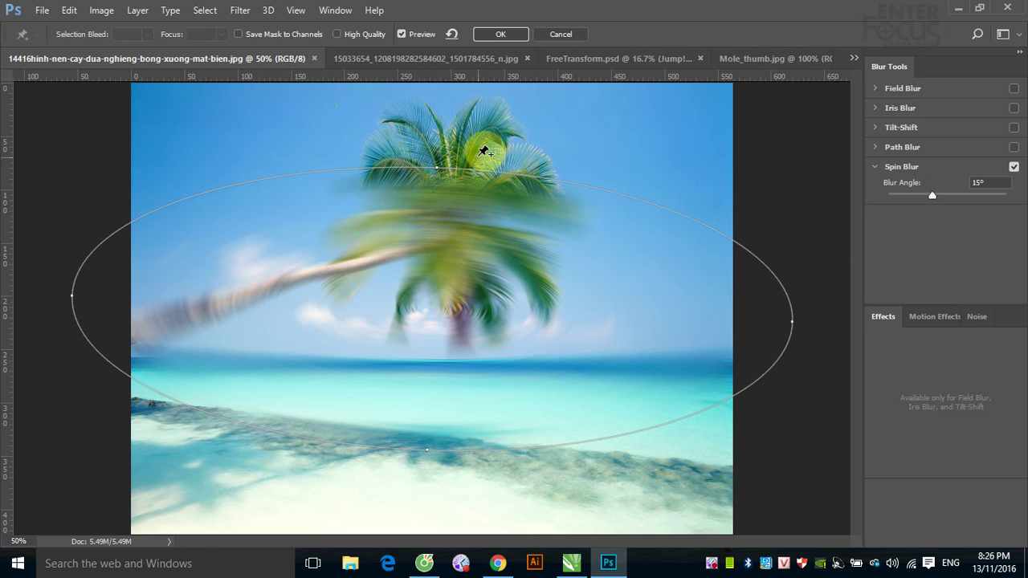
Step: Remove the pins and place a 21° Spin Blur centred on the palm crown
click(456, 35)
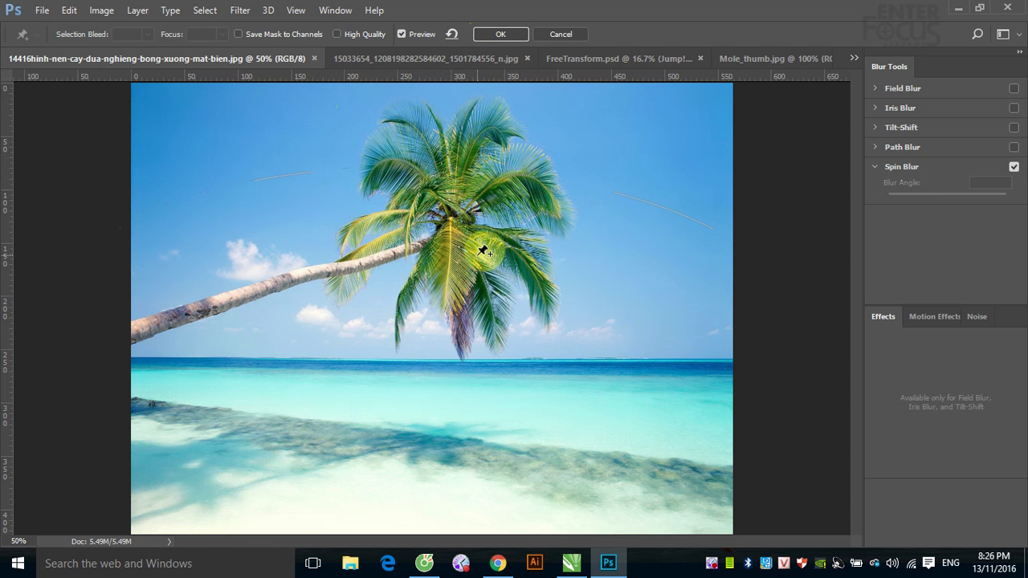
click(460, 220)
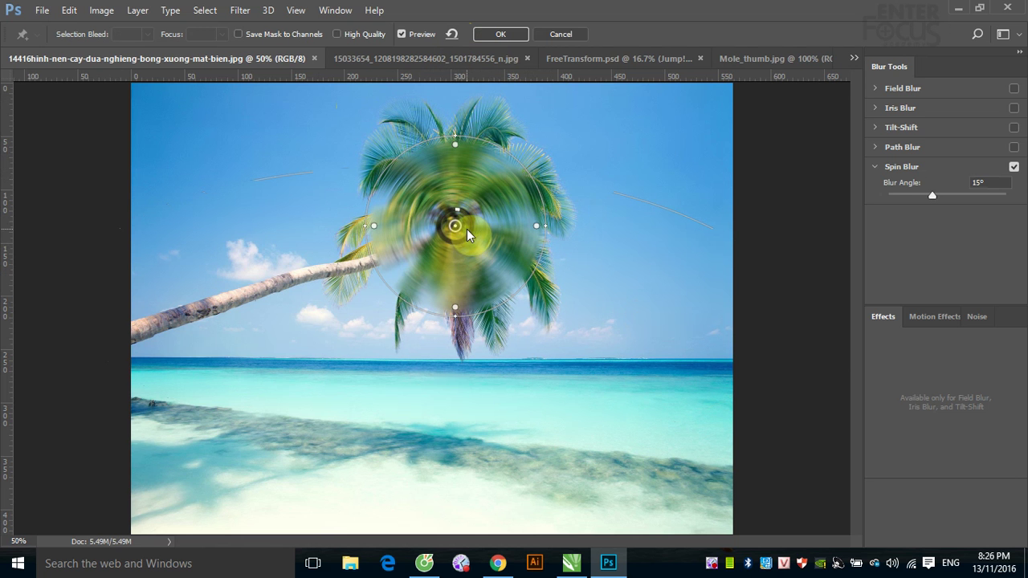
drag(458, 210, 463, 206)
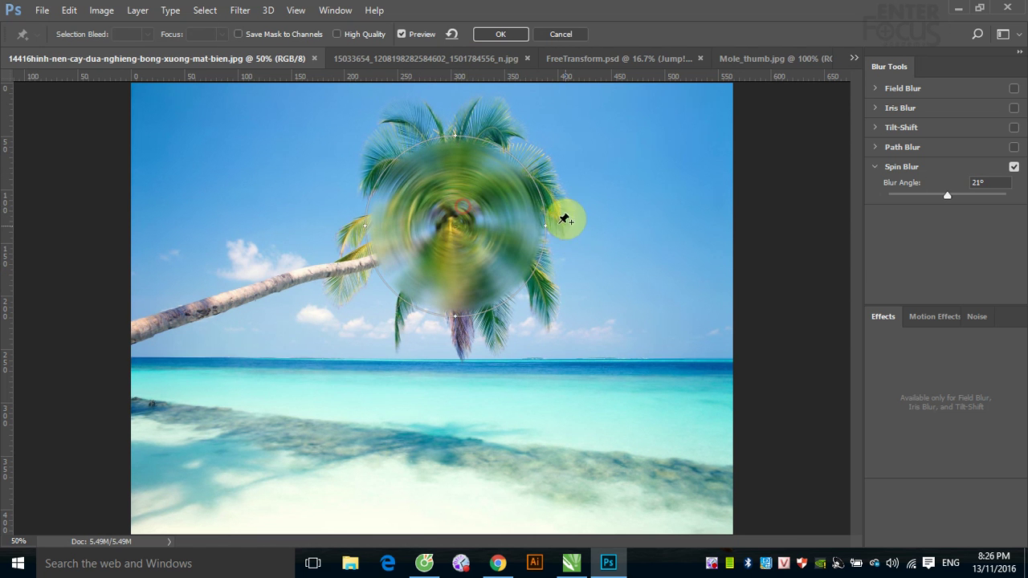
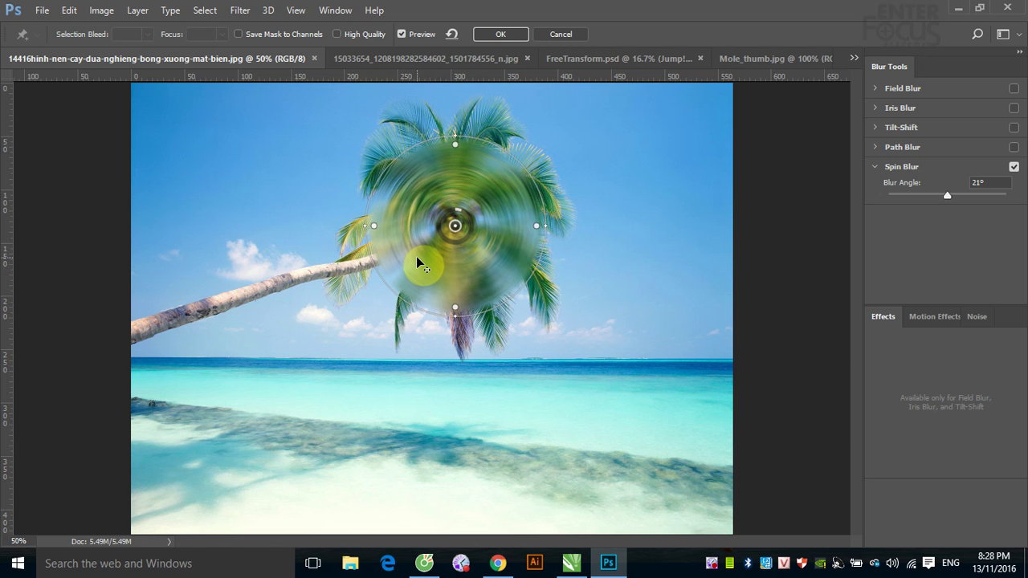
Step: Discard the Spin Blur preview and start a Path Blur from the Blur Gallery
click(565, 35)
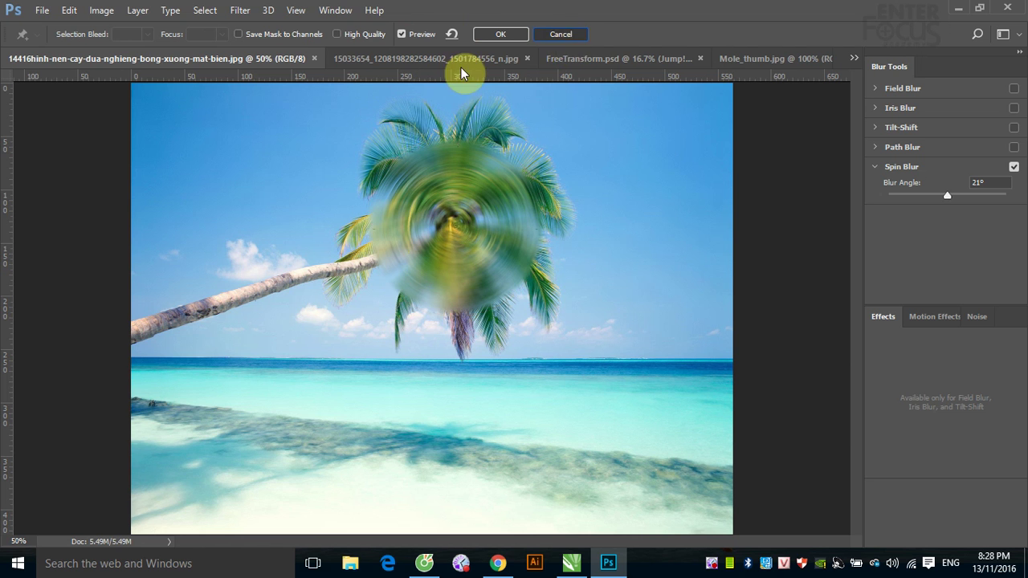
click(971, 195)
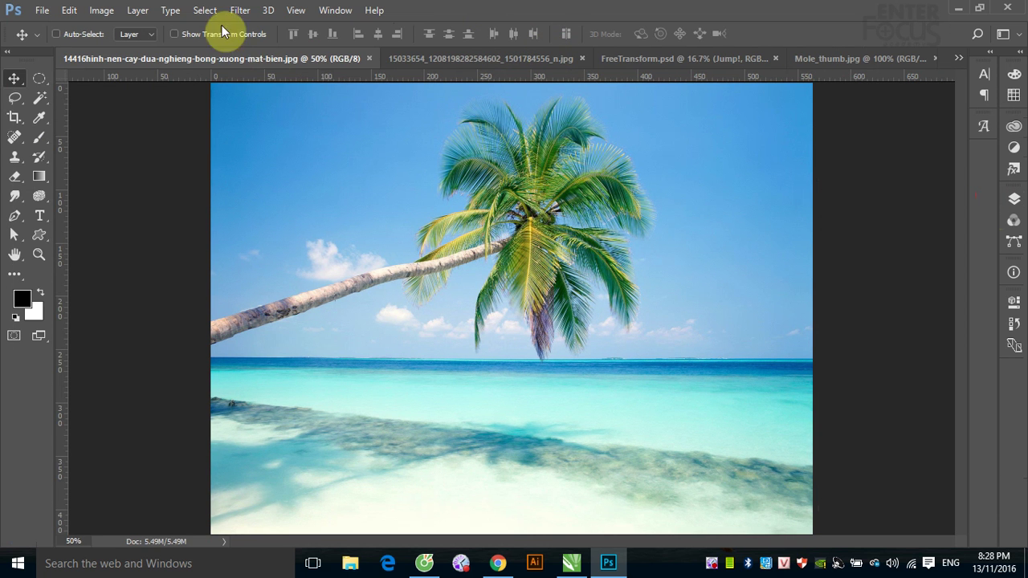
click(240, 10)
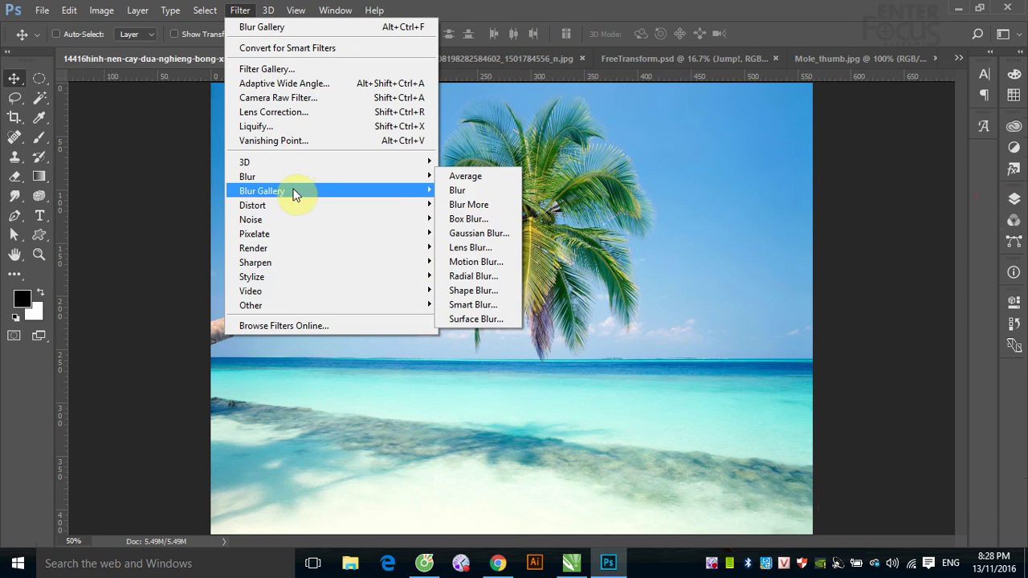
click(479, 235)
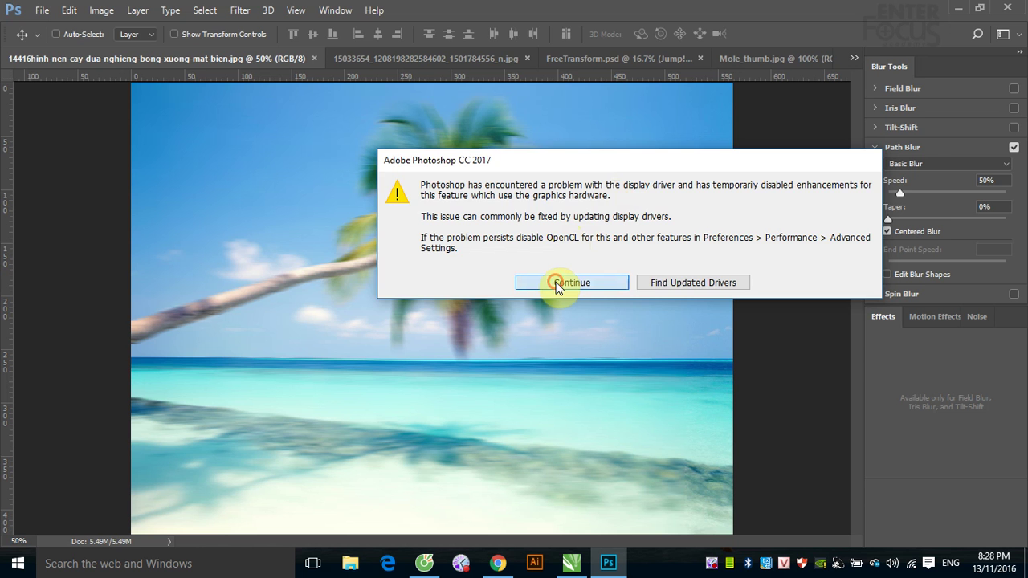
Step: Dismiss the driver warning and stretch the blur path from the left edge to the palm trunk
click(555, 281)
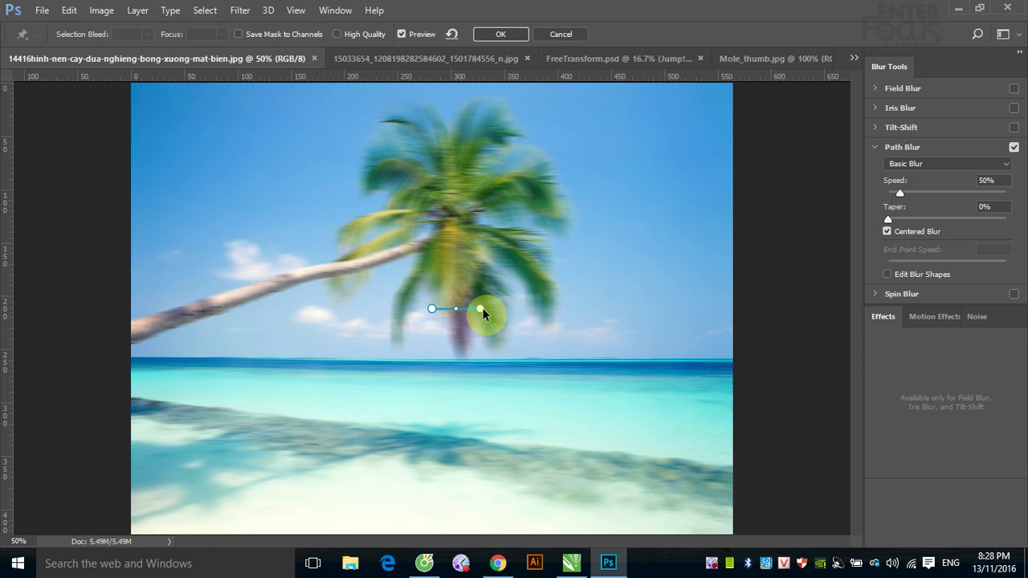
drag(481, 308, 556, 233)
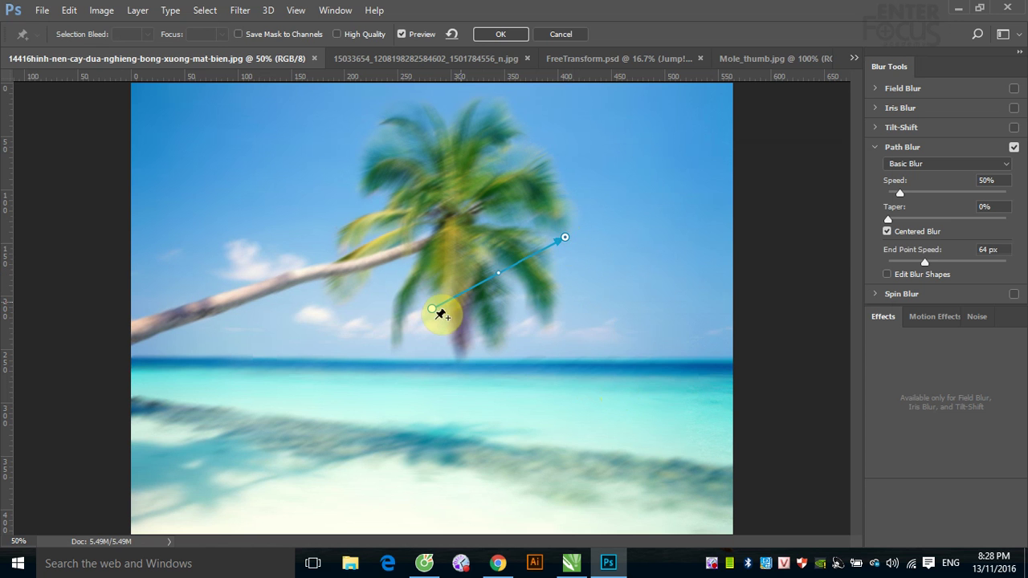
drag(432, 310, 147, 360)
drag(568, 240, 414, 275)
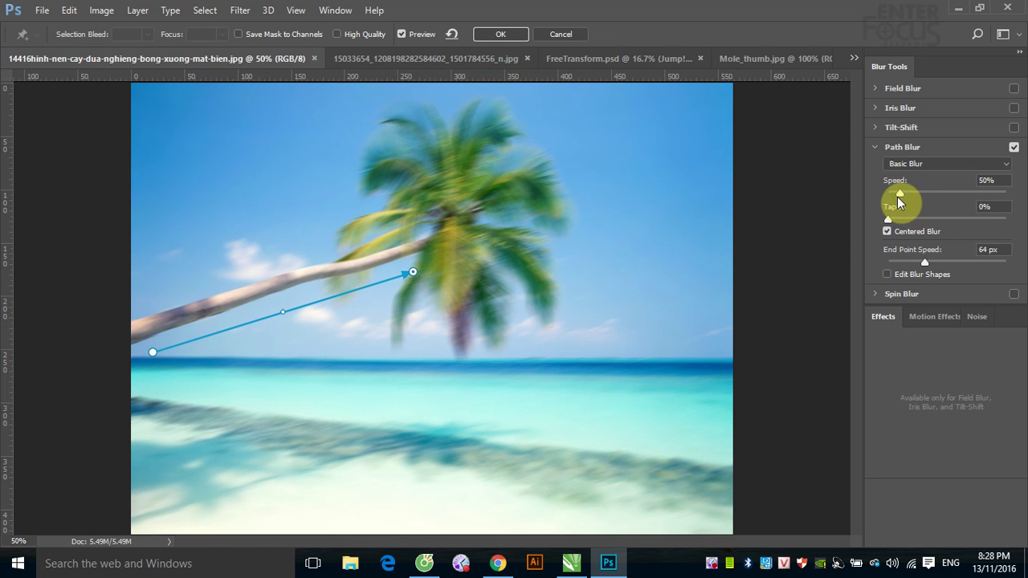
Step: Raise Path Blur speed to 274%, extend the path end into the sky, and curve it
drag(898, 198, 955, 200)
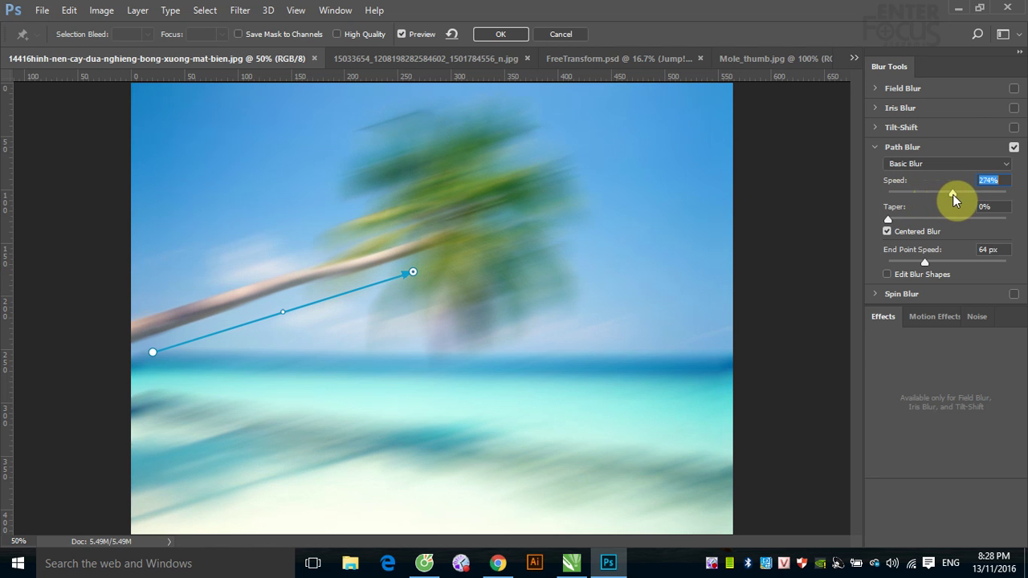
click(415, 271)
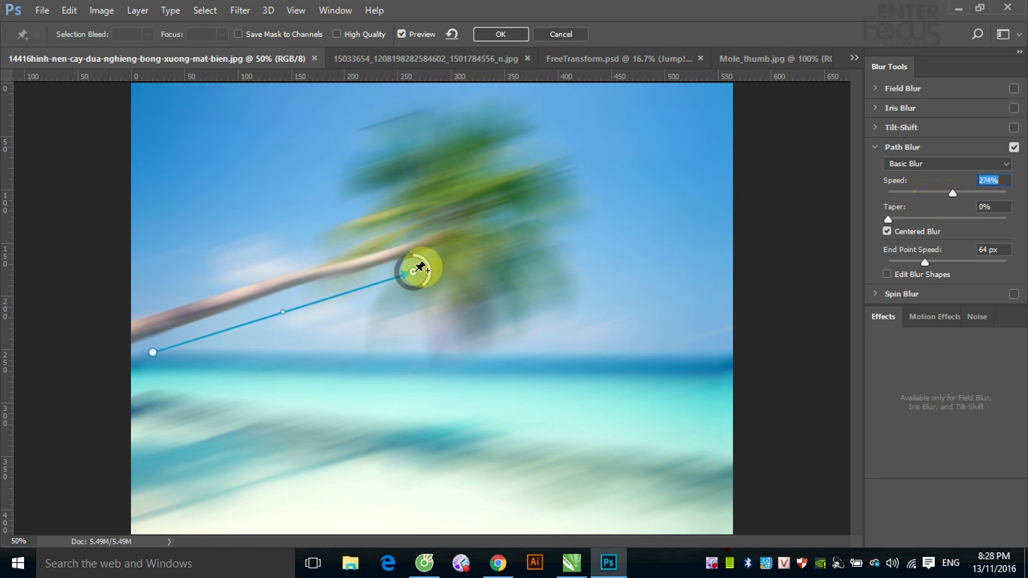
drag(415, 270, 618, 219)
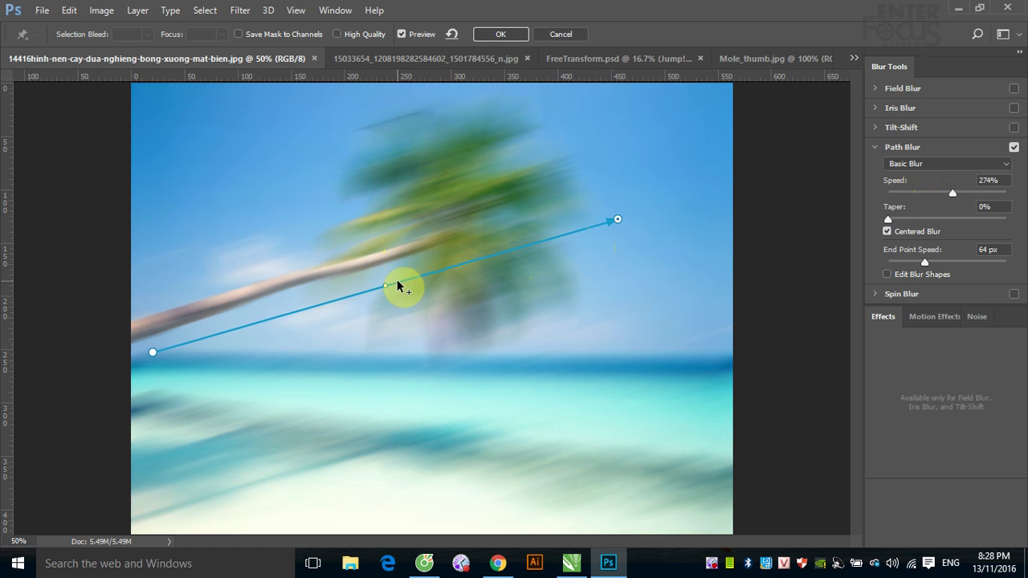
drag(387, 287, 377, 238)
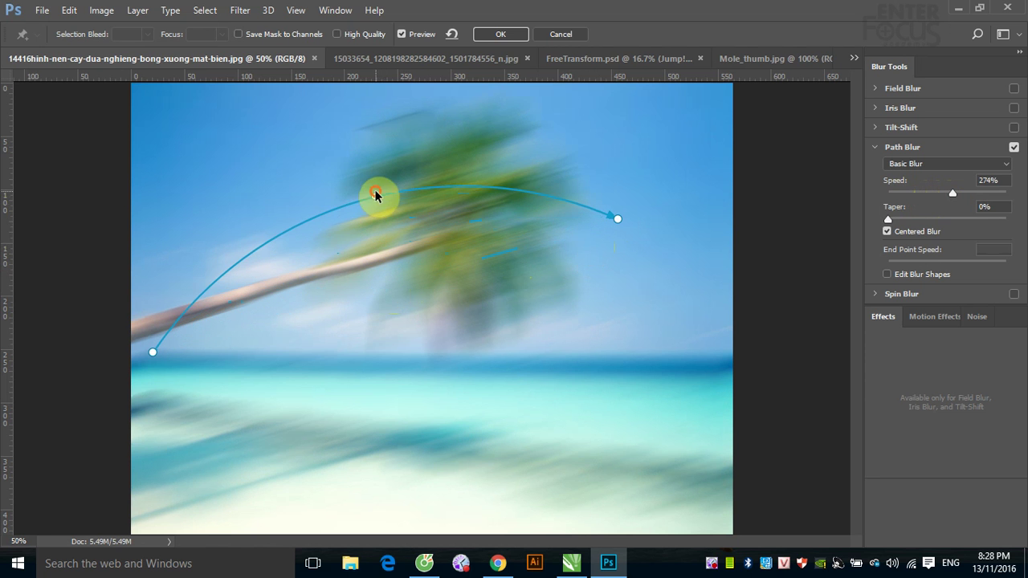
Step: Move the path's middle control point down and right so the path sweeps low and hooks upward
drag(378, 238, 375, 191)
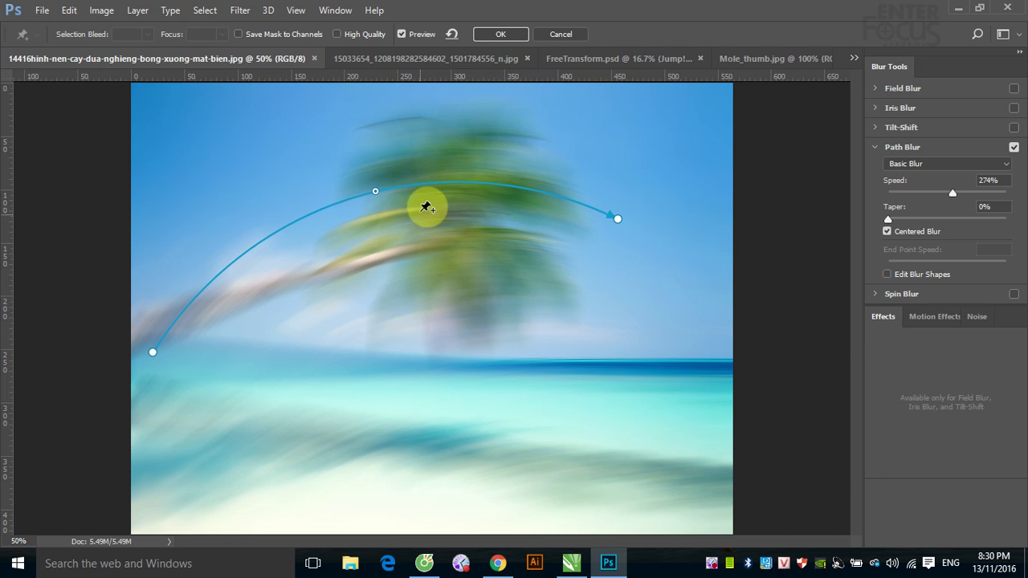
click(375, 191)
mouse_move(375, 191)
mouse_down()
mouse_move(522, 397)
mouse_move(646, 258)
mouse_up()
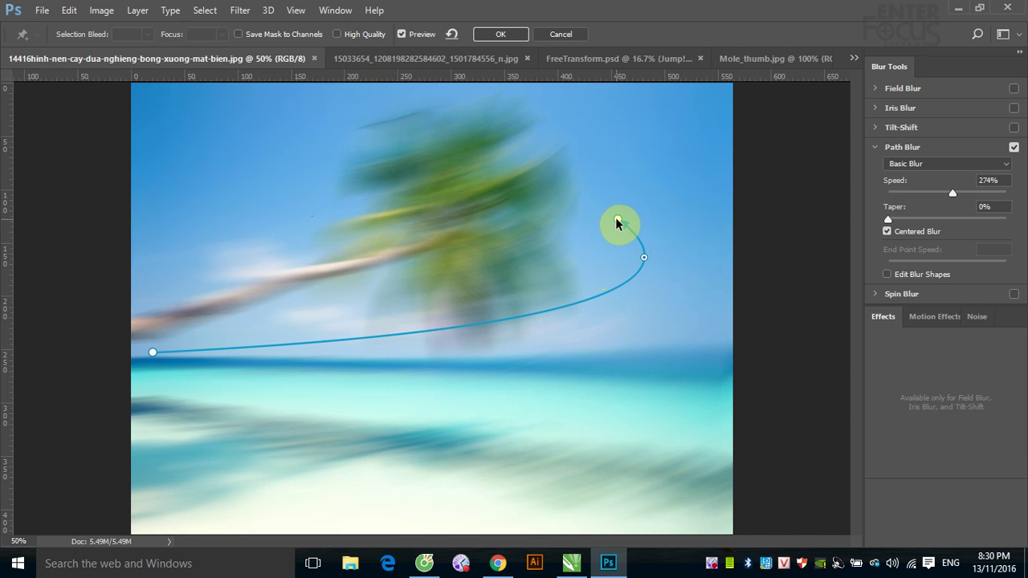
Step: Add a control point arching over the palm crown and set Path Blur speed to 309%
click(496, 321)
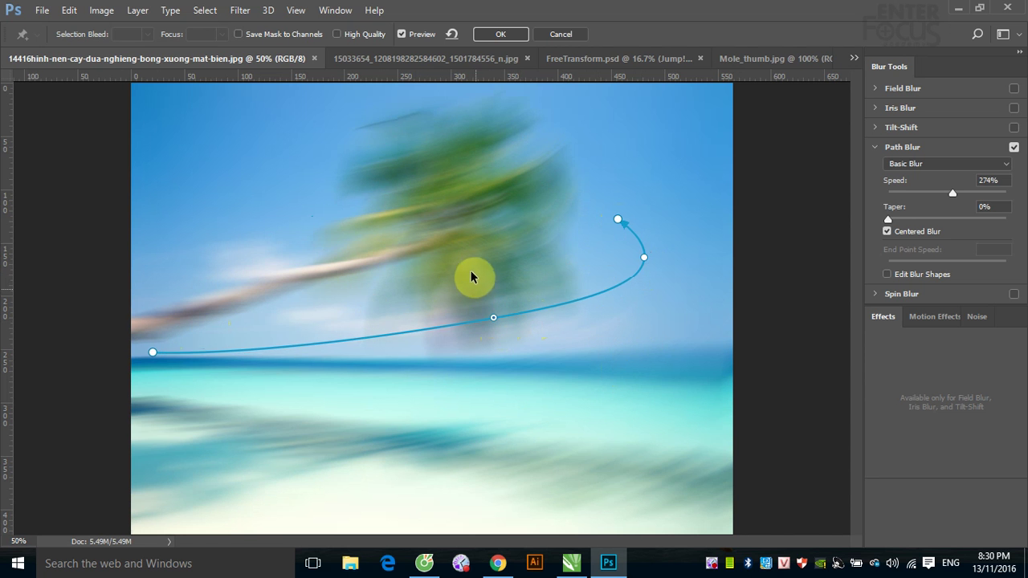
drag(493, 318, 460, 231)
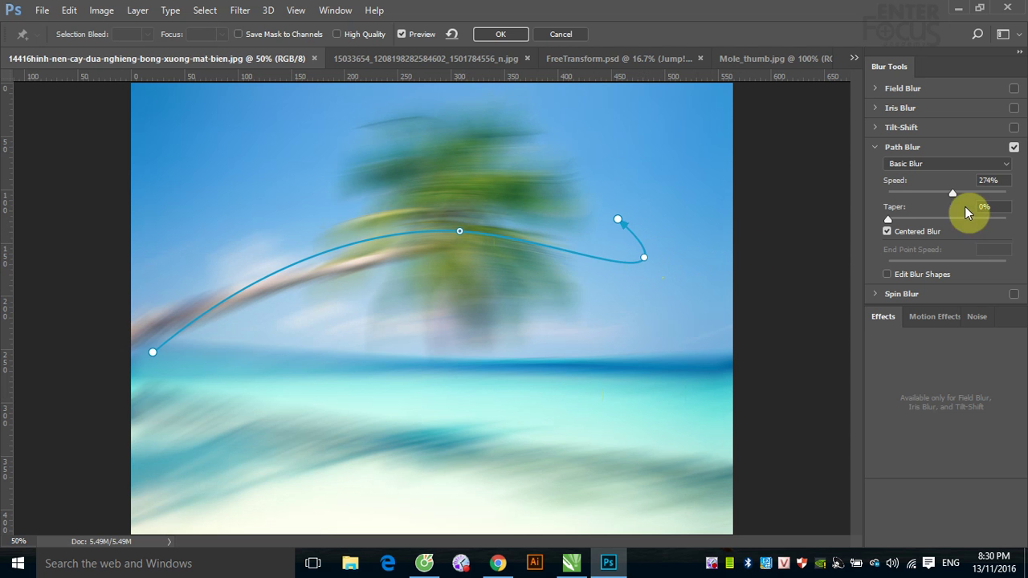
mouse_move(954, 194)
mouse_down()
mouse_move(896, 201)
mouse_move(911, 199)
mouse_up()
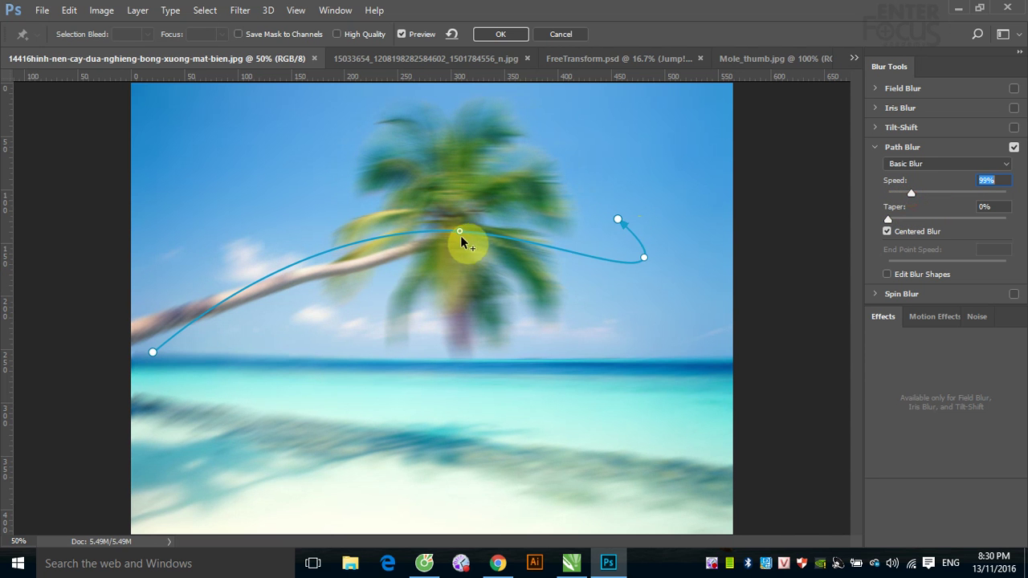
click(644, 259)
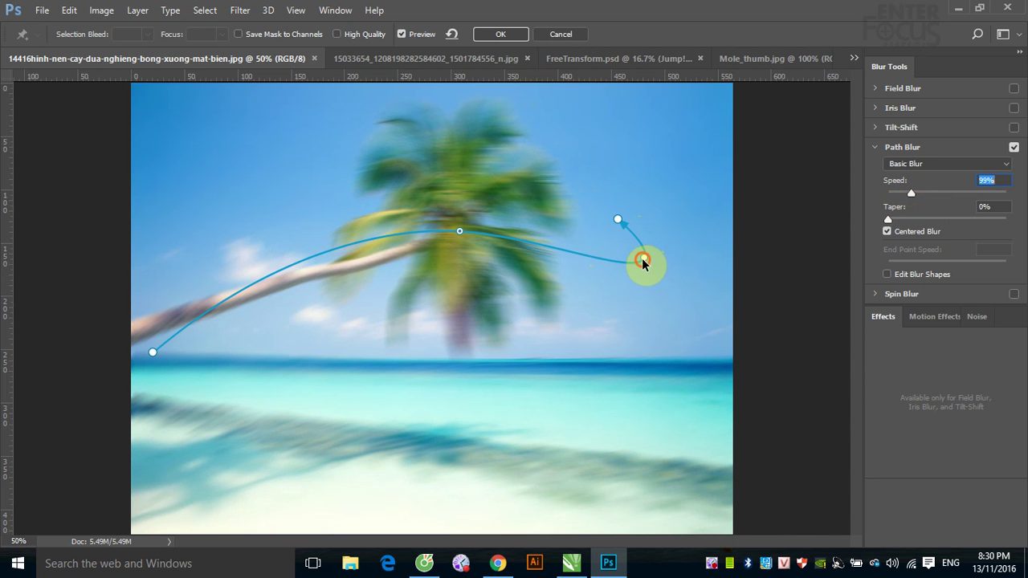
drag(911, 194, 961, 199)
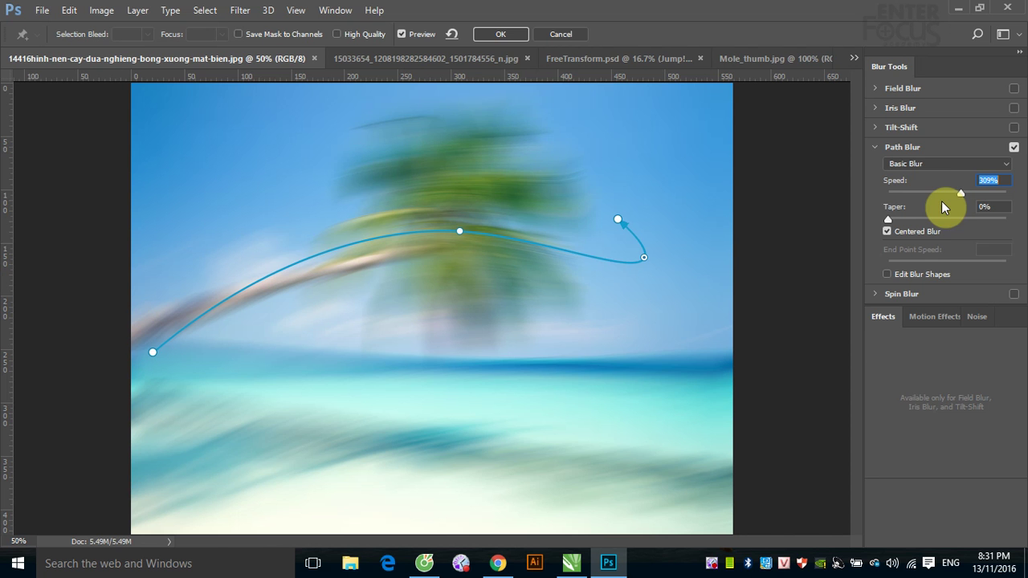
Step: Set Path Blur speed to 194%, then cancel the Path Blur without applying it
click(153, 353)
mouse_move(961, 195)
mouse_down()
mouse_move(885, 201)
mouse_move(919, 205)
mouse_up()
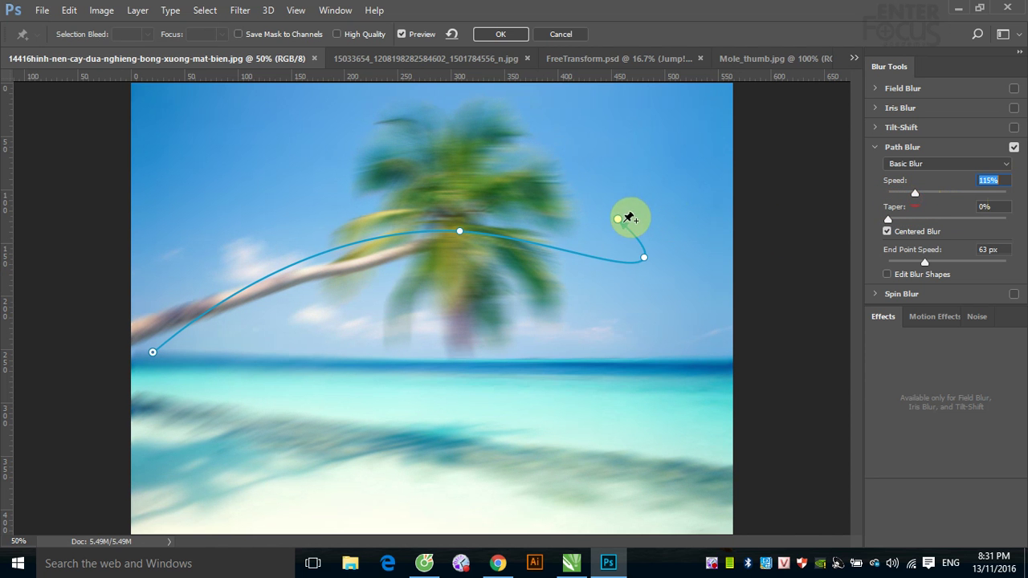
click(618, 222)
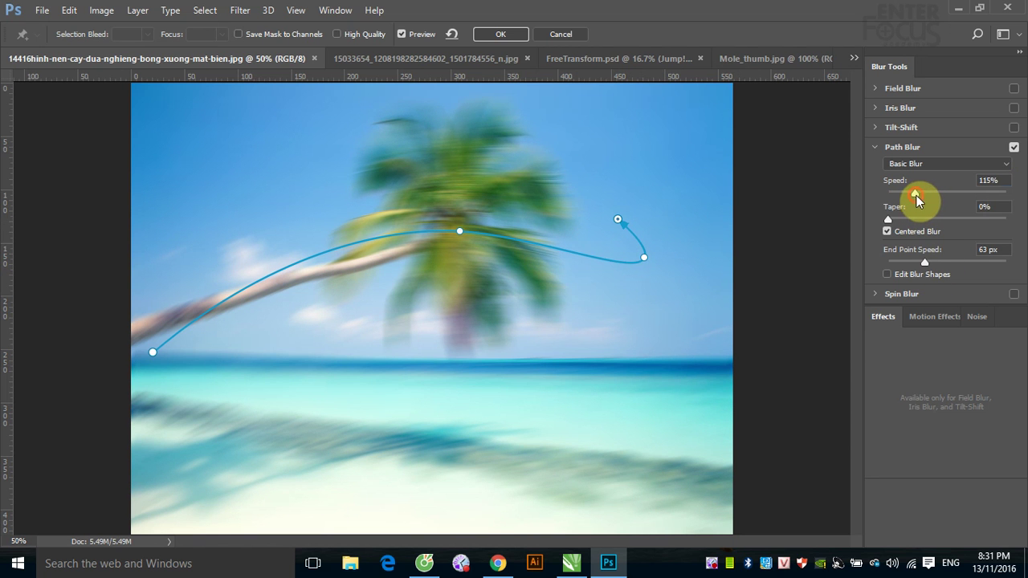
drag(916, 195, 936, 201)
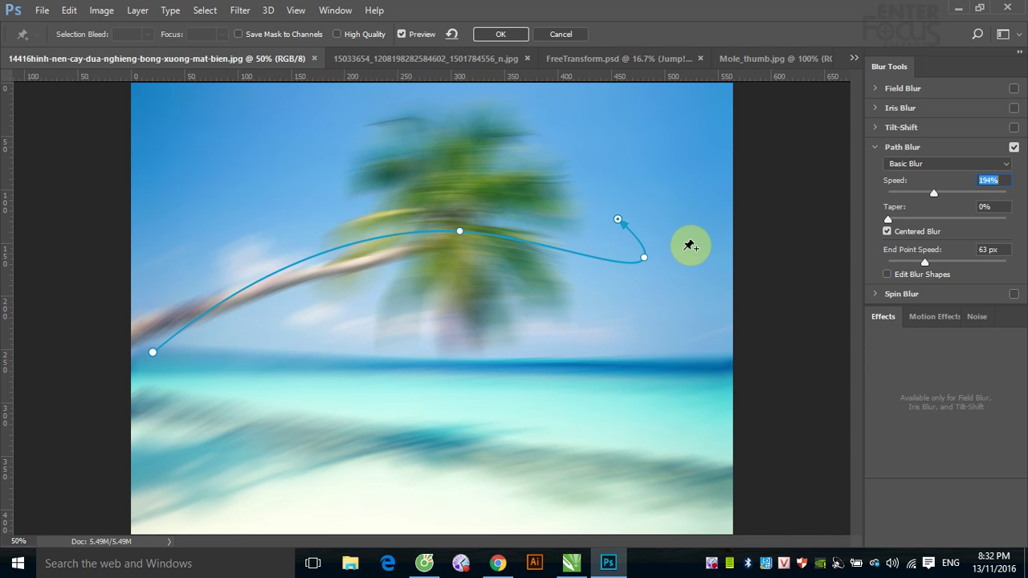
click(572, 34)
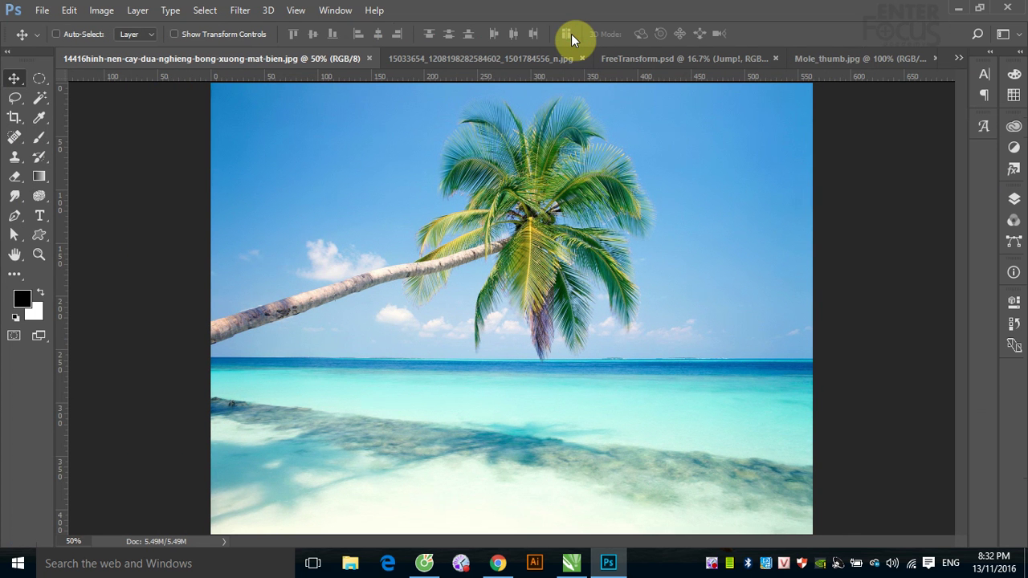